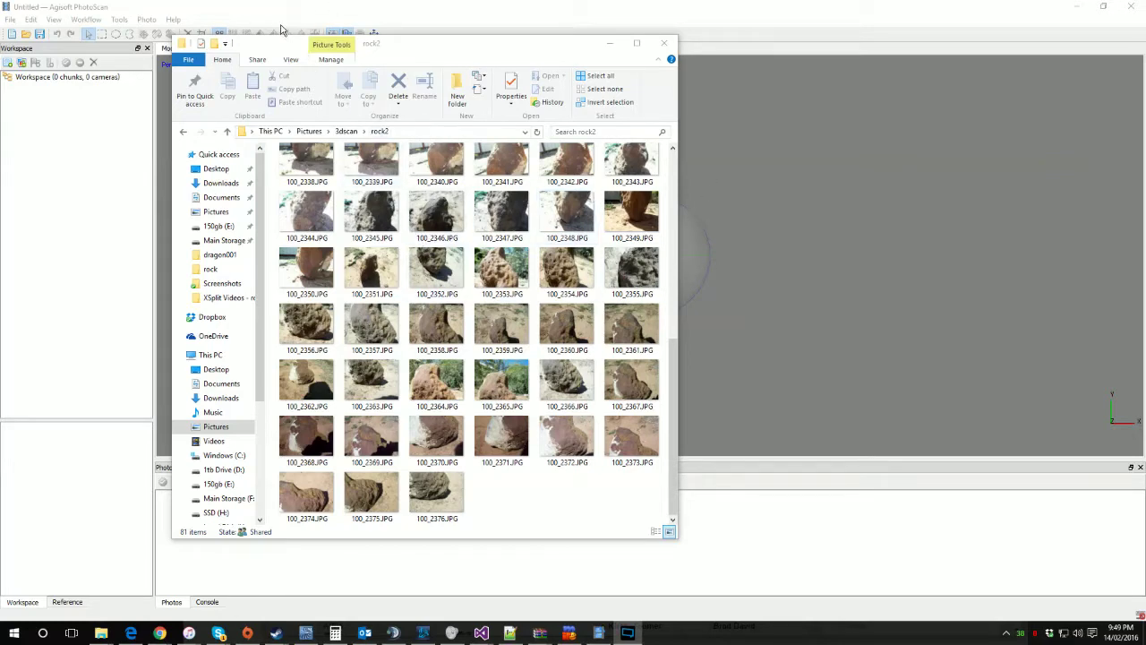
Select all photos in the rock2 folder, from 100_2296.JPG through 100_2376.JPG, to check how many there are
left_click_drag(282, 43, 474, 75)
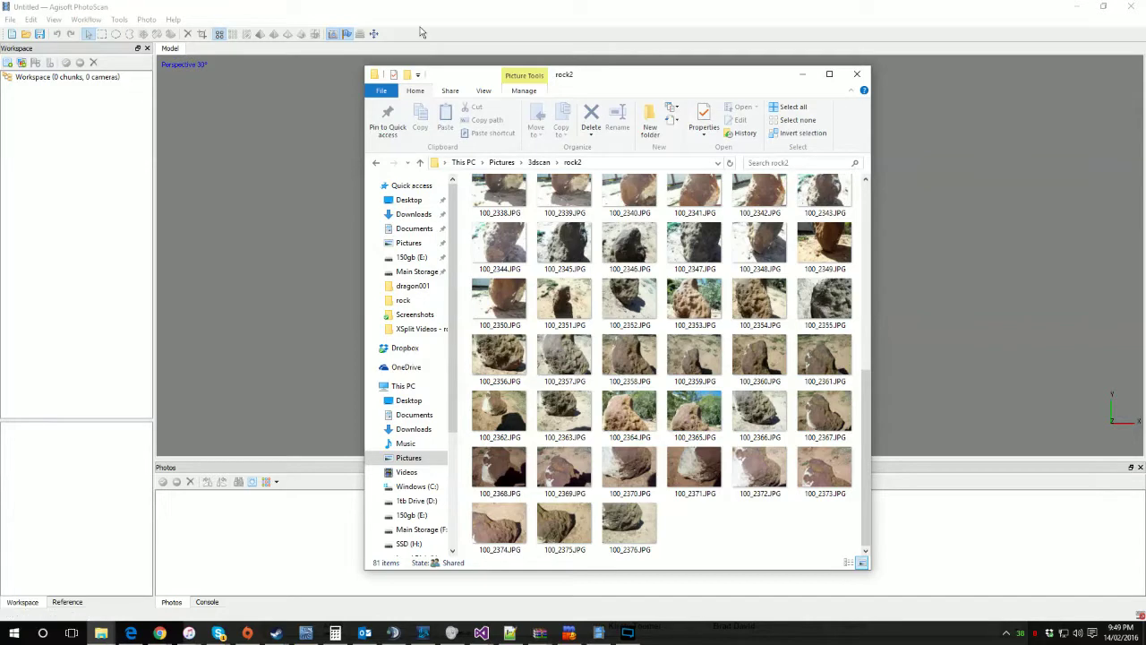
left_click_drag(654, 79, 628, 78)
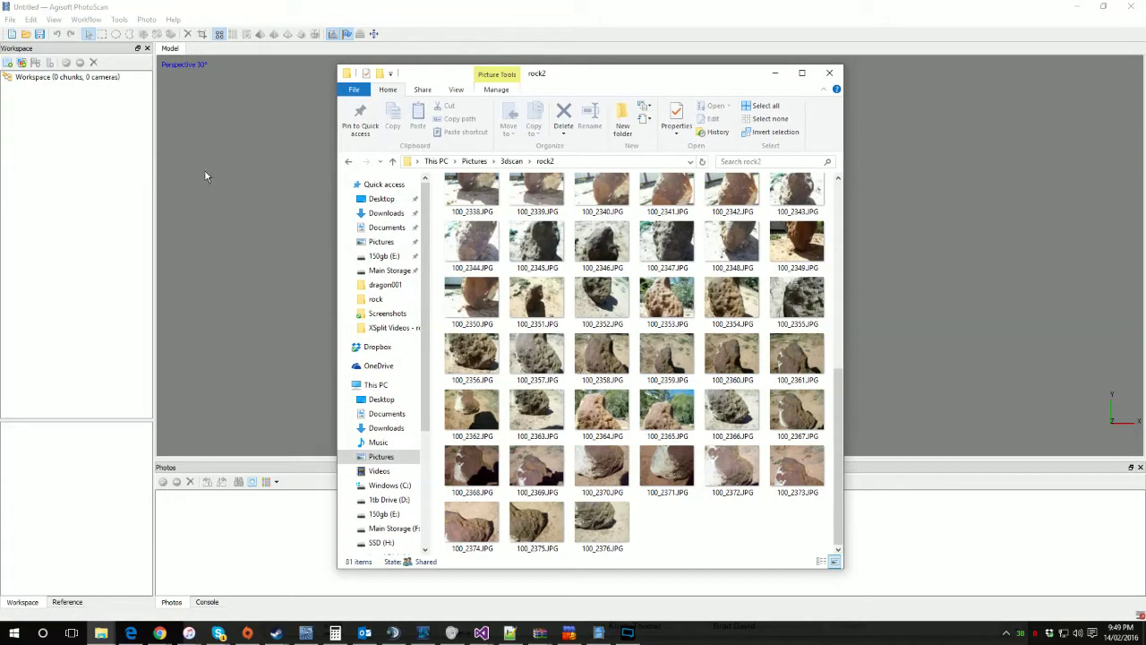
left_click_drag(715, 84, 790, 83)
scroll(798, 381, "up", 5)
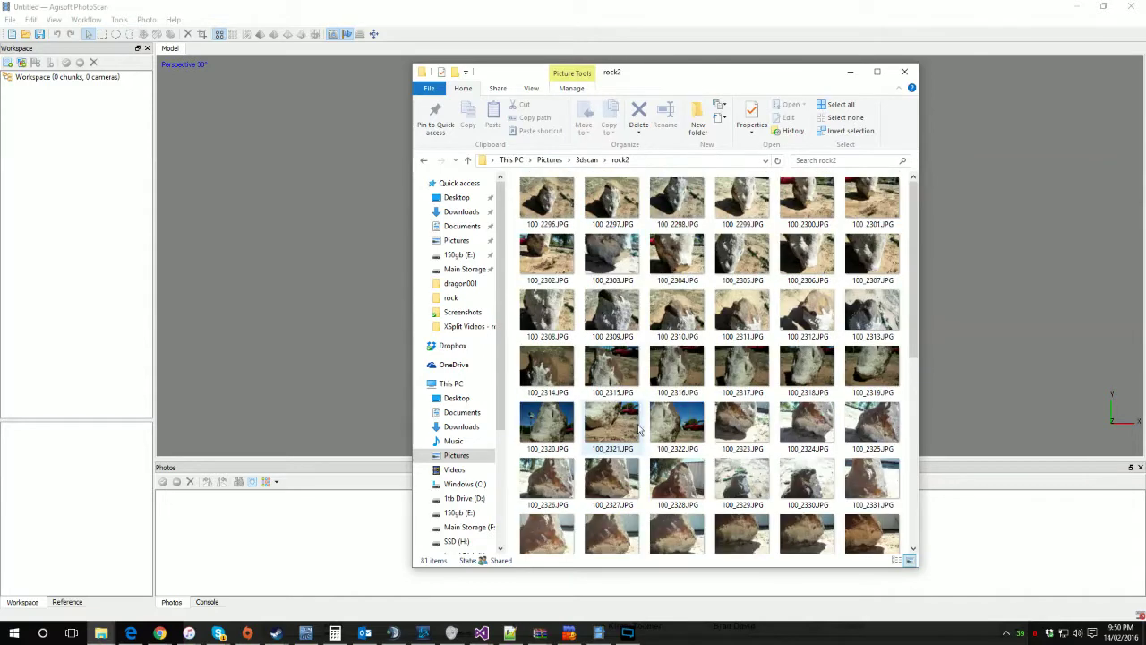
left_click(546, 199)
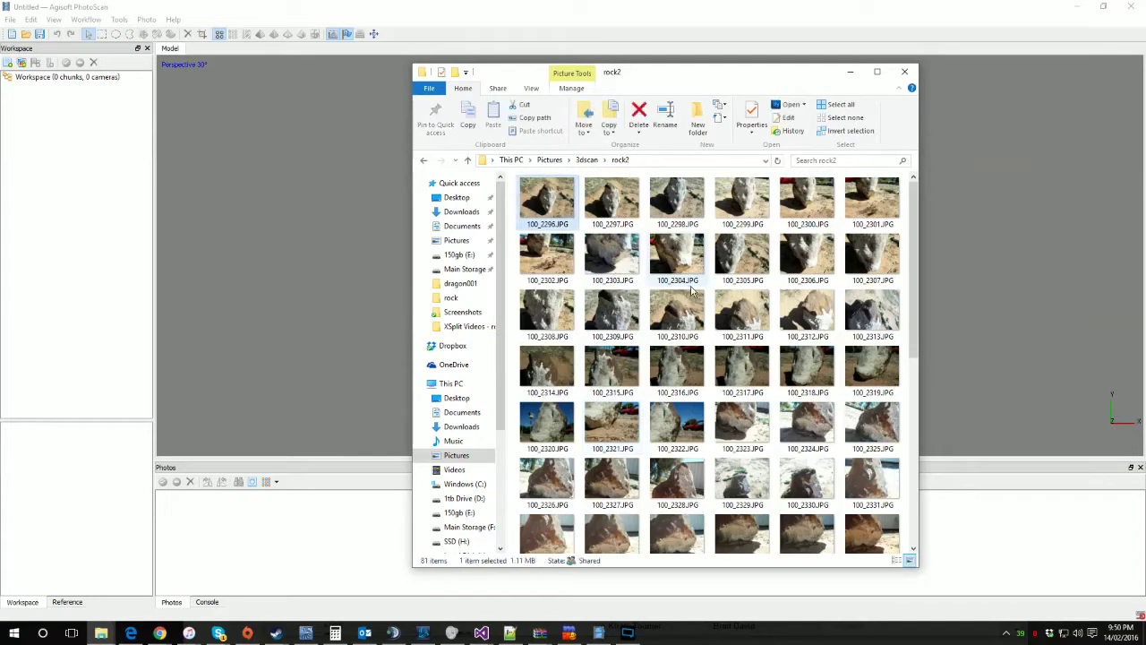
scroll(690, 289, "down", 5)
left_click(687, 527, "shift")
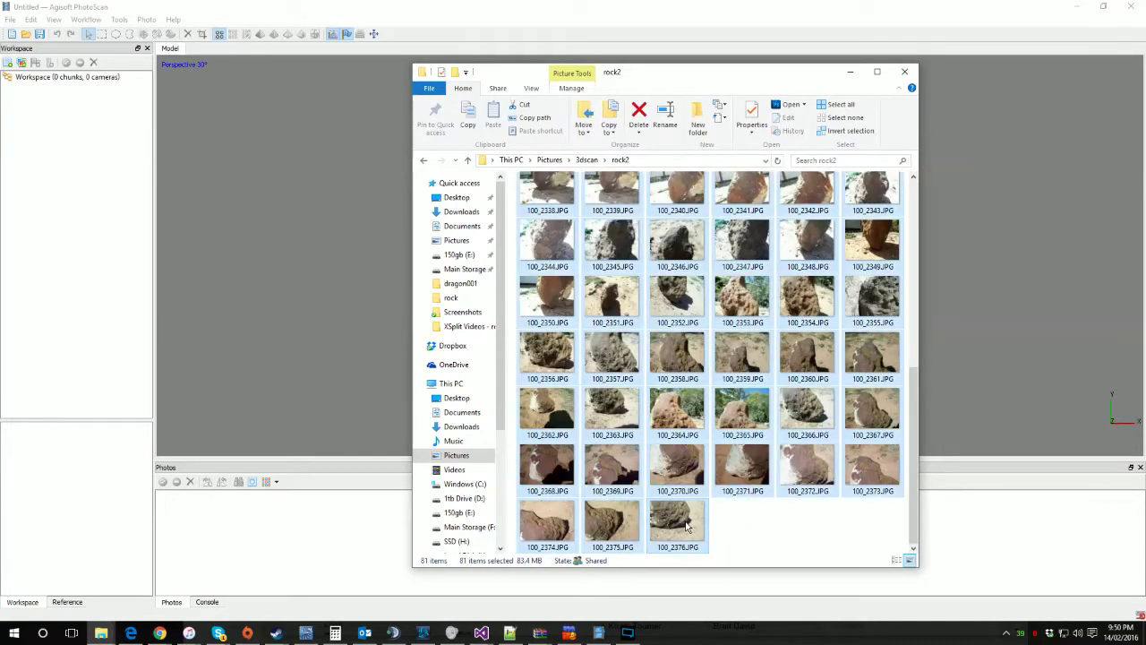
scroll(737, 340, "up", 5)
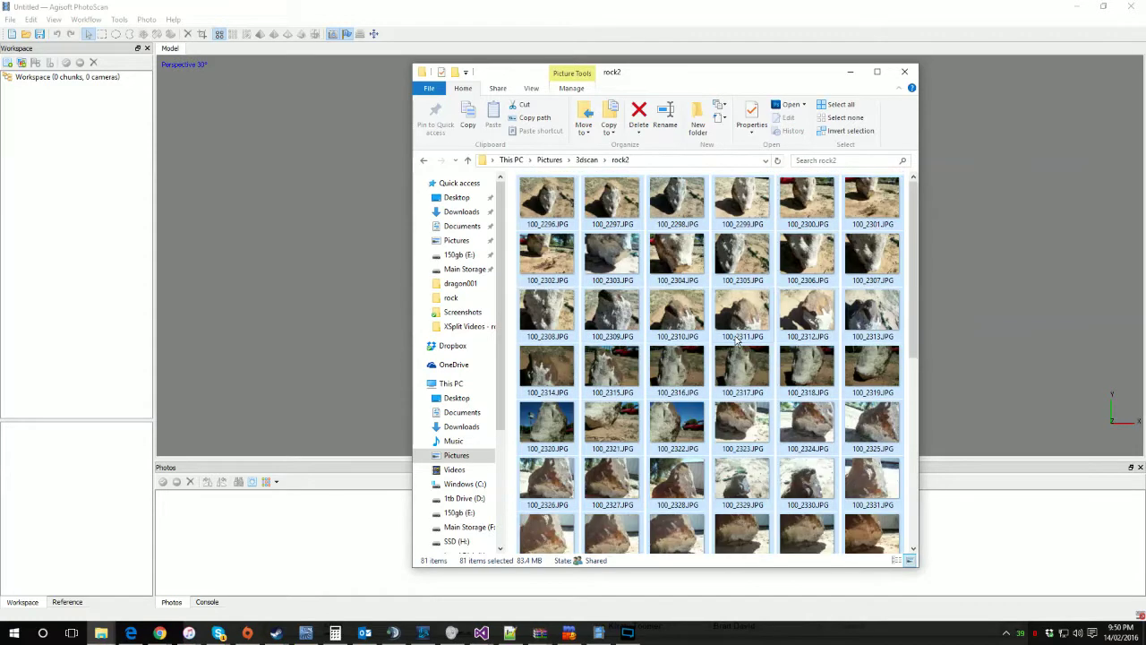
Go to the rock folder inside 3dscan and select its photos from 100_2007.JPG through 100_2072.JPG to check their number
left_click(588, 161)
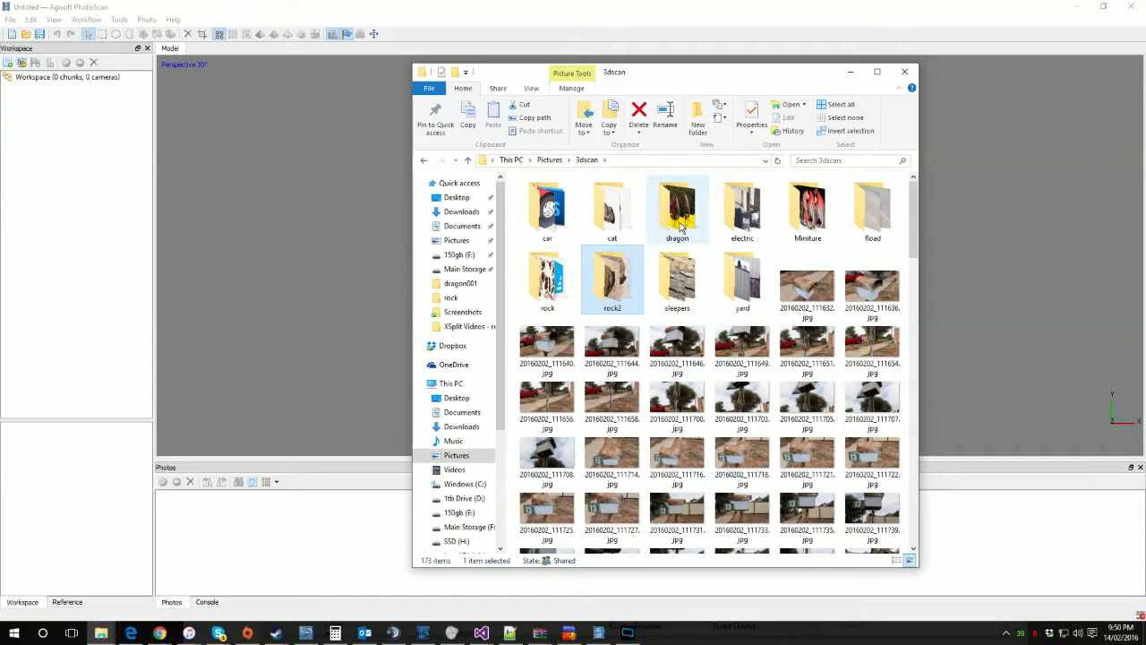
double_click(538, 285)
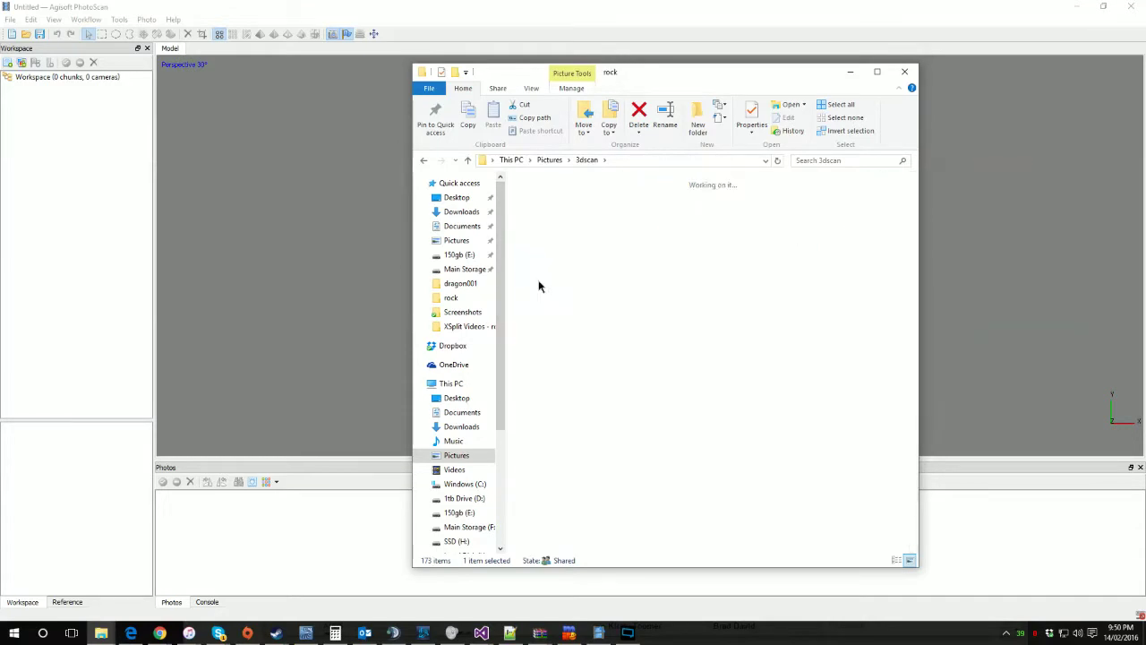
left_click(816, 228)
scroll(818, 255, "down", 5)
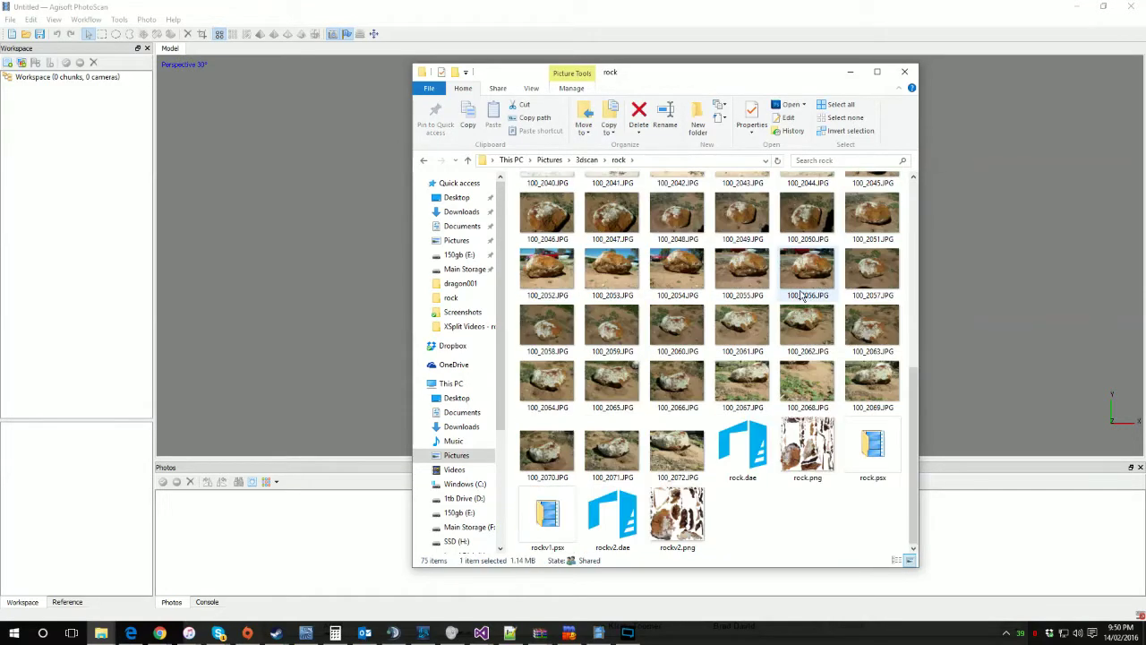
left_click(669, 452, "shift")
scroll(724, 327, "up", 6)
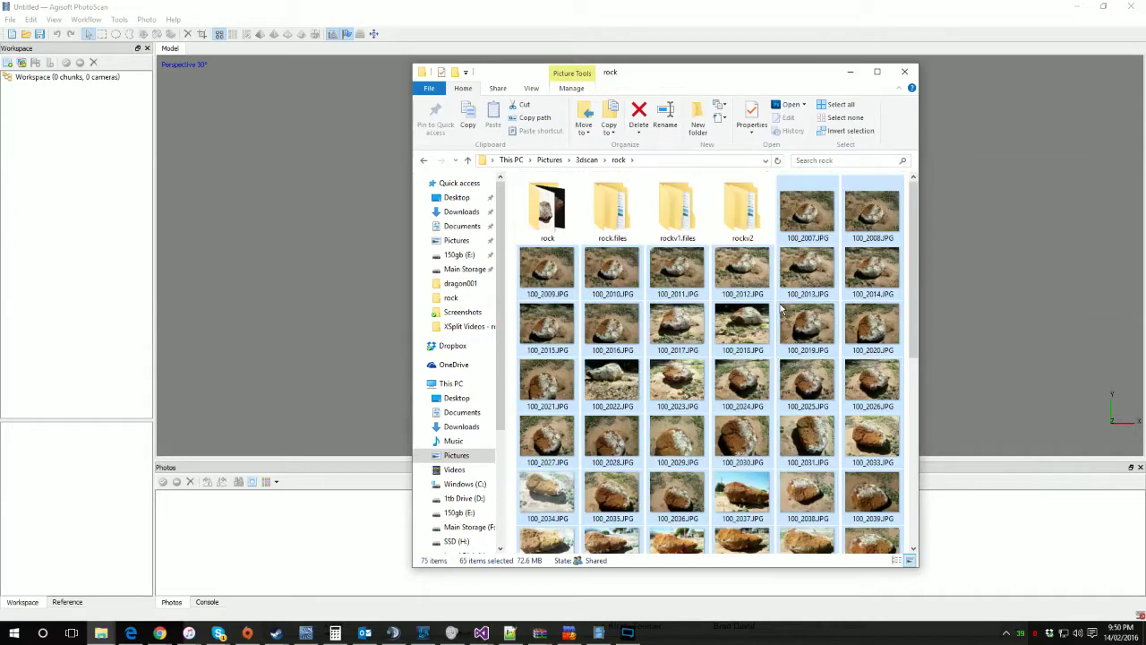
Open the dragon001 folder inside 3dscan's dragon folder and view the dragon001.avi video and the dragon-render001.png image
left_click(584, 159)
left_click(682, 217)
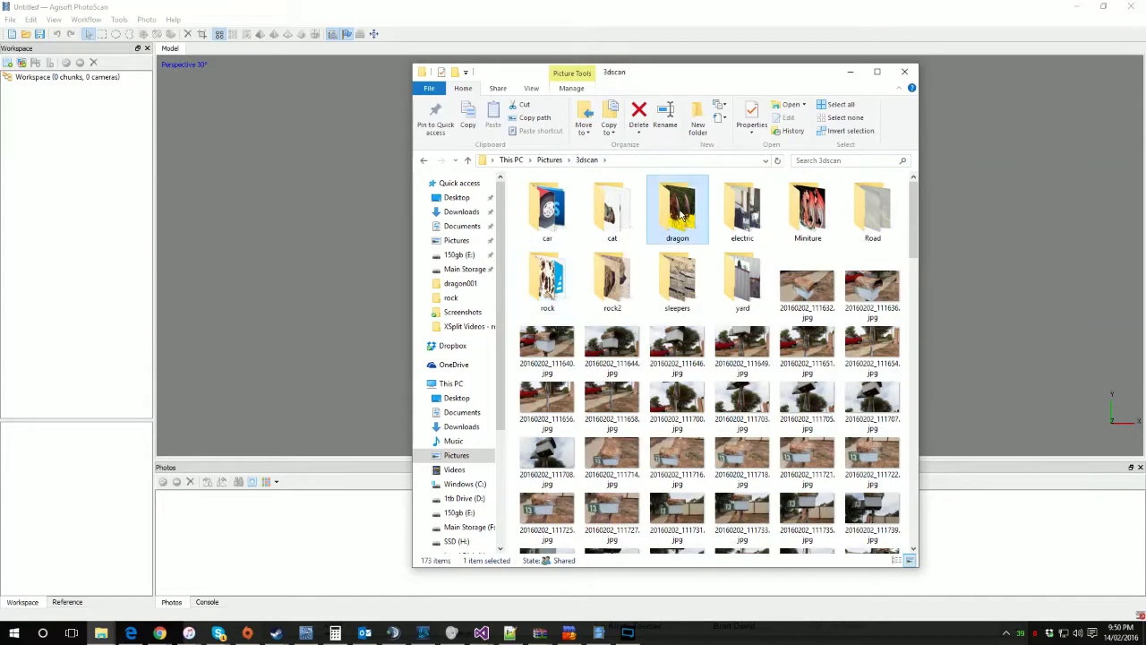
double_click(682, 218)
double_click(611, 208)
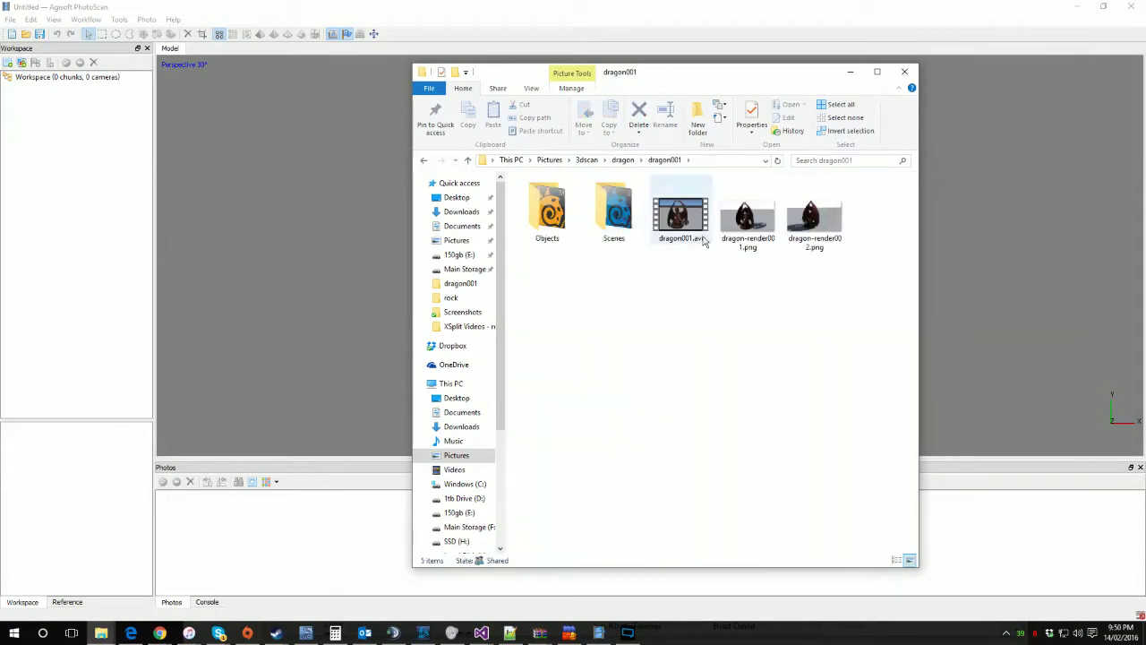
double_click(705, 229)
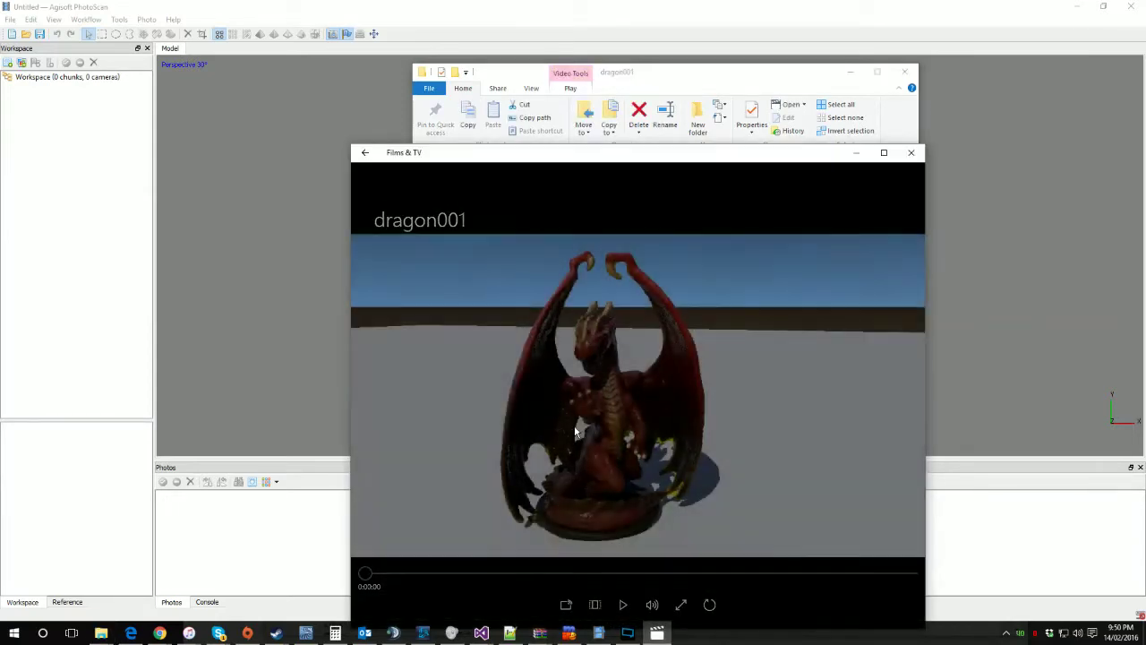
left_click(911, 152)
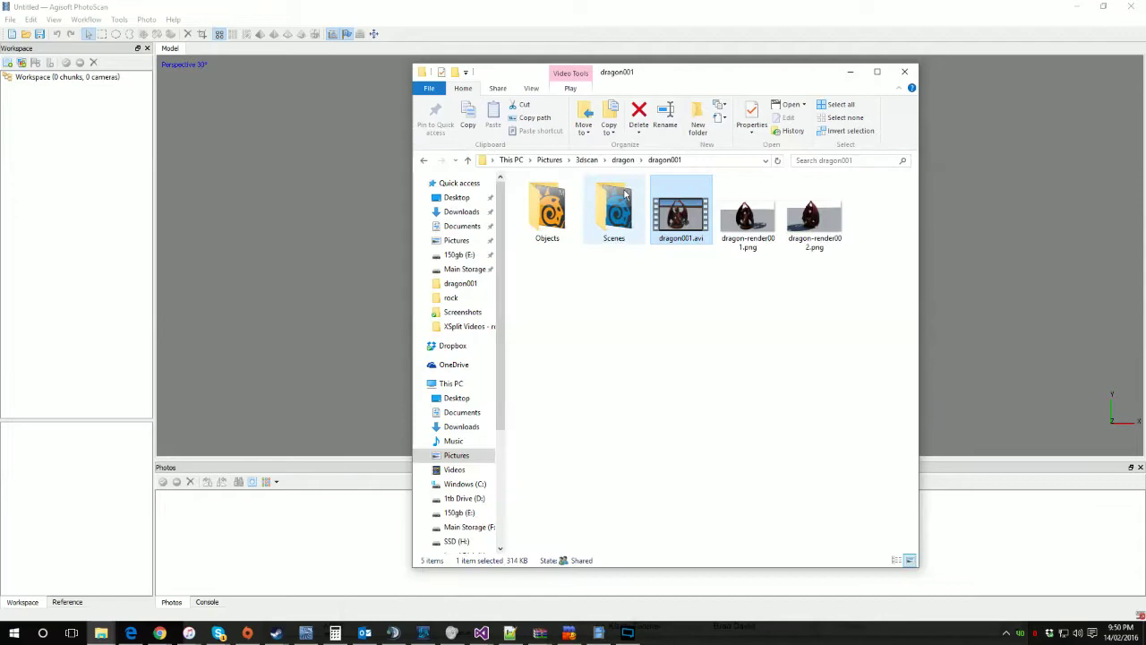
double_click(748, 215)
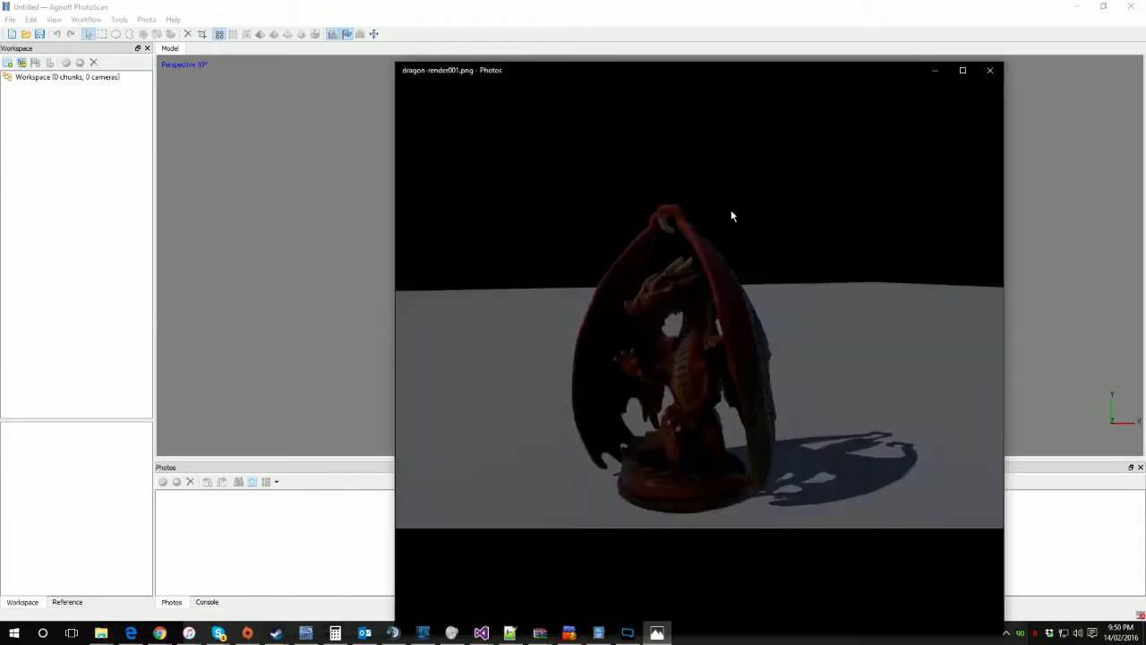
left_click(989, 71)
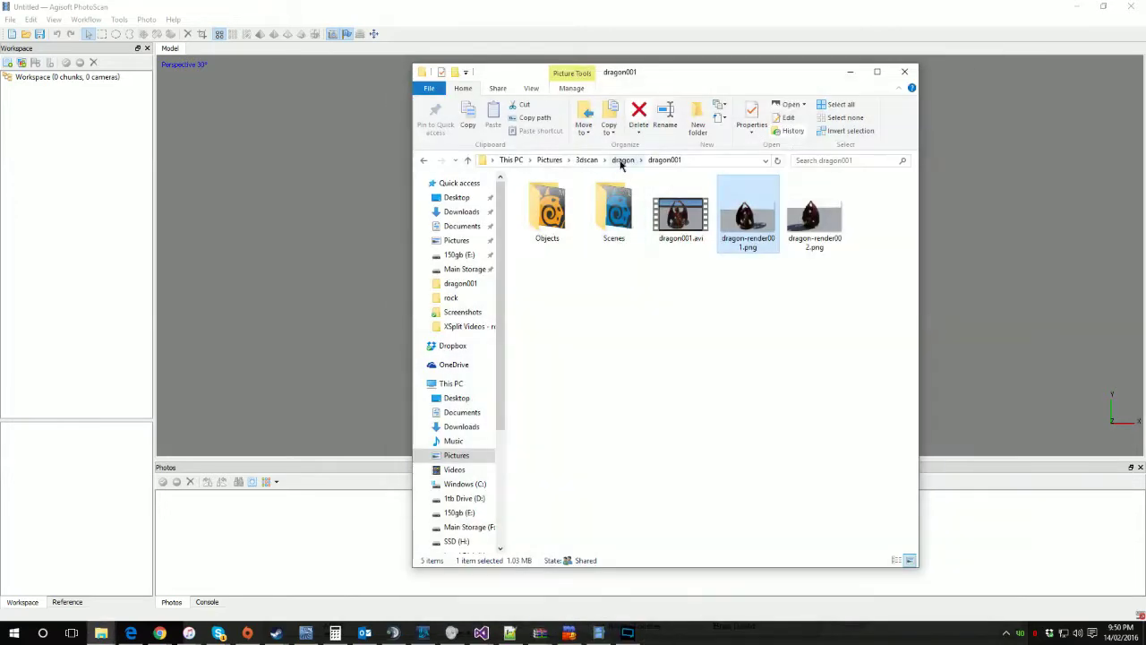
Return to the dragon folder and select all its JPG photos through 20160202_165041.jpg to check their number
left_click(622, 159)
scroll(809, 358, "down", 15)
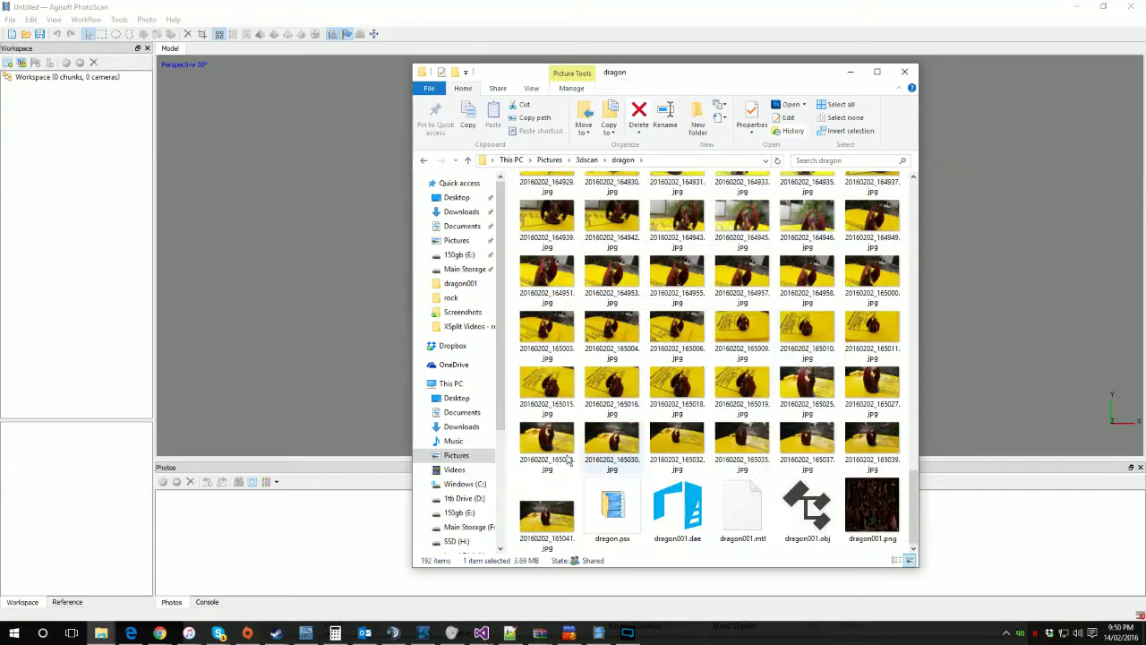
left_click(546, 512, "shift")
scroll(627, 374, "up", 15)
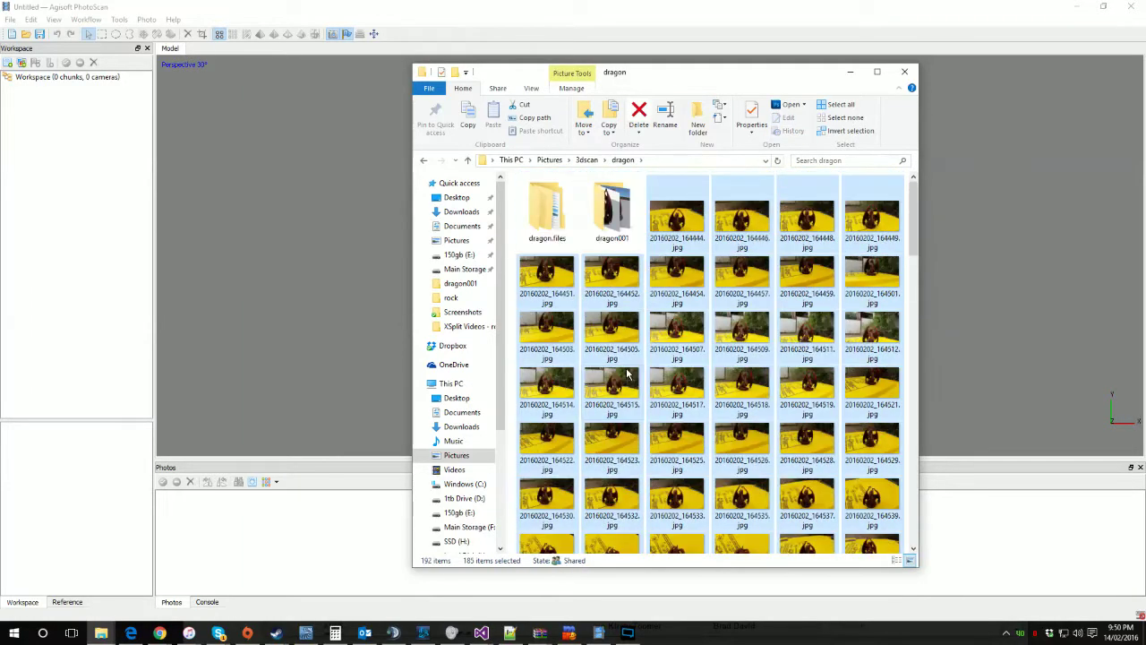
scroll(636, 331, "down", 15)
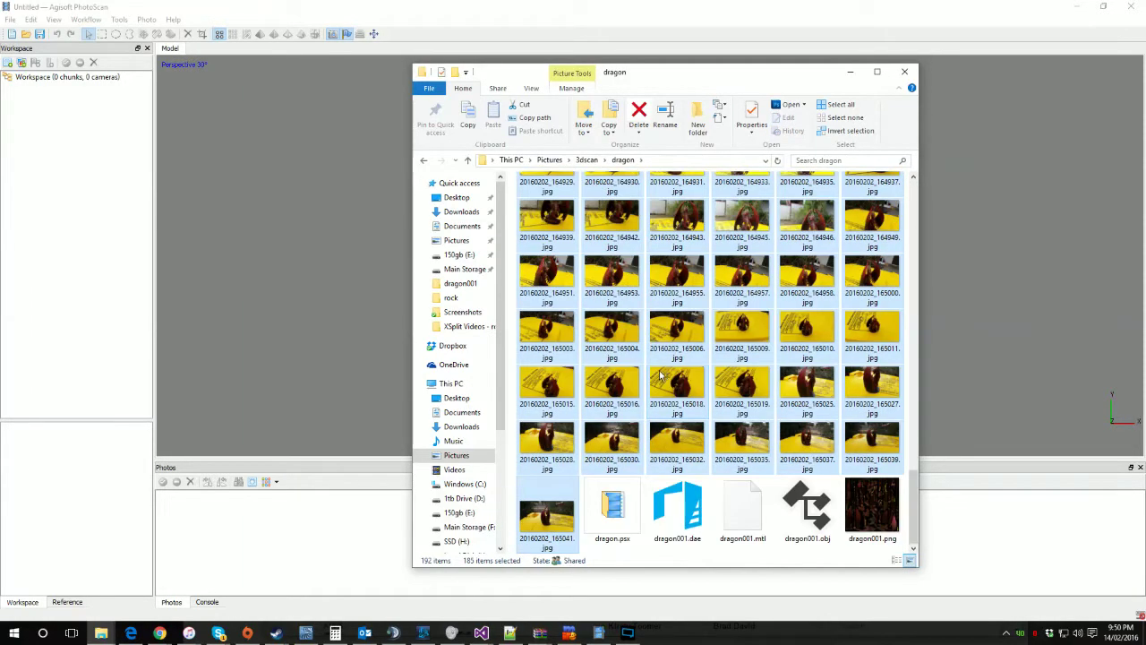
scroll(663, 372, "up", 15)
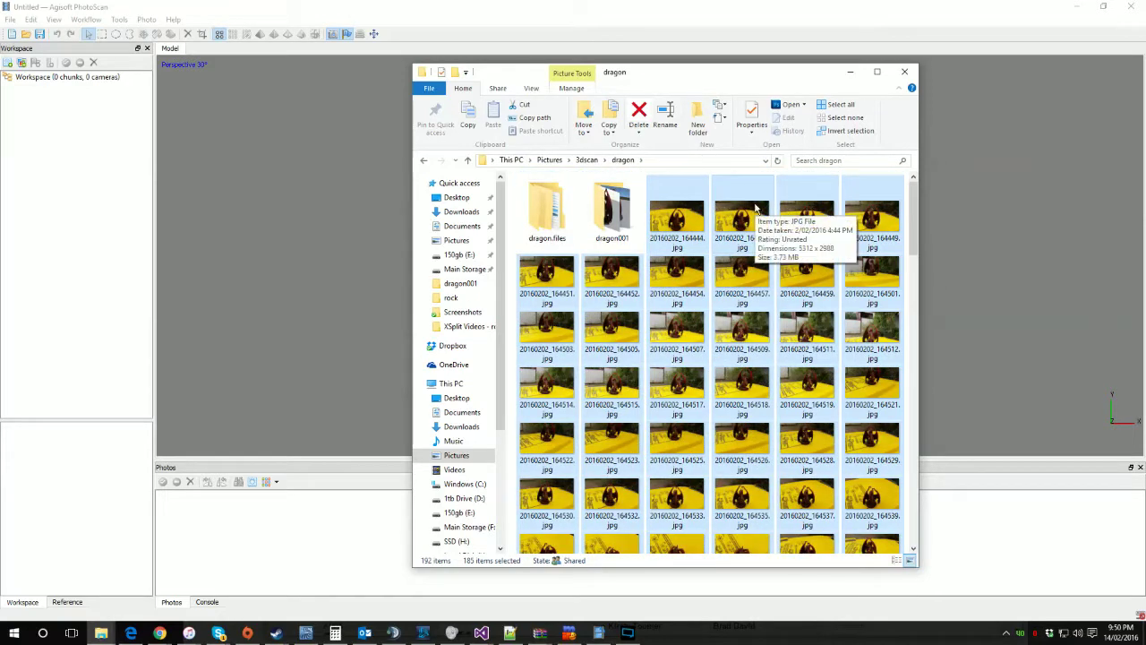
Return to the rock2 folder inside 3dscan and look through its photos
left_click(586, 160)
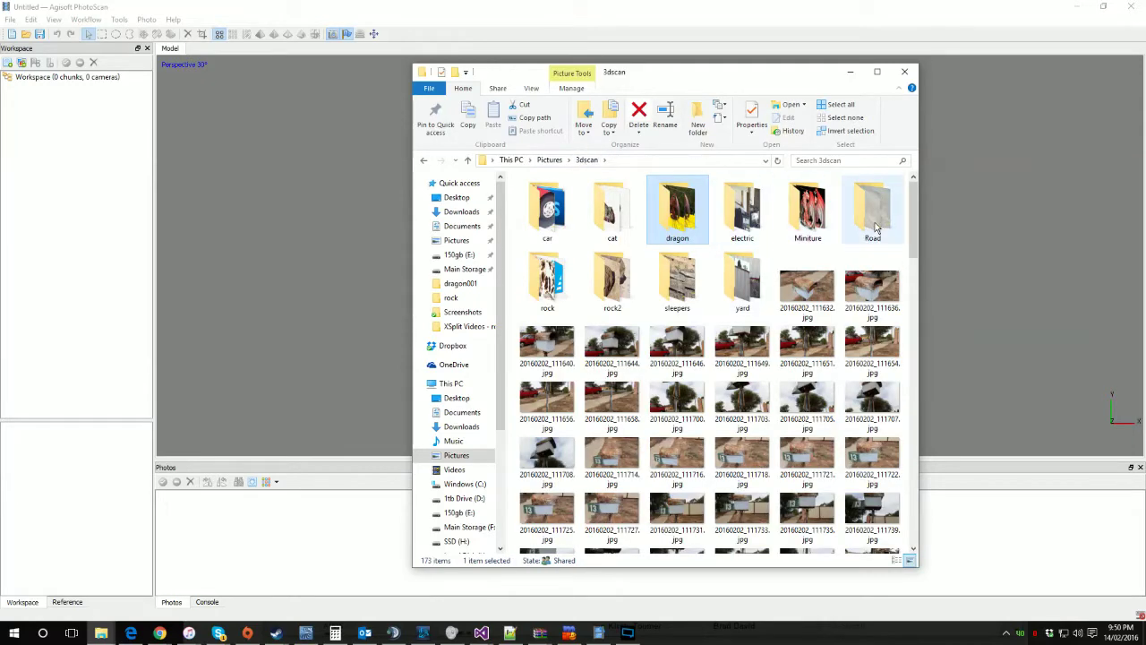
double_click(600, 263)
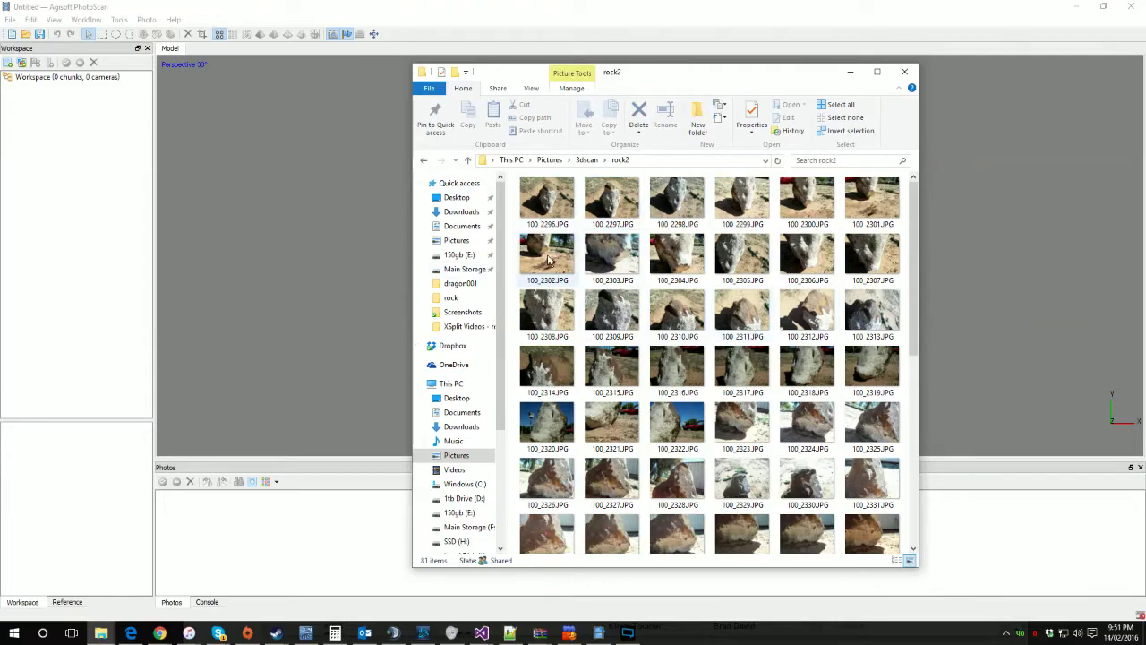
scroll(716, 215, "down", 5)
scroll(716, 360, "up", 5)
Start adding a photo folder in PhotoScan, and copy the rock2 folder's path from File Explorer
left_click(224, 146)
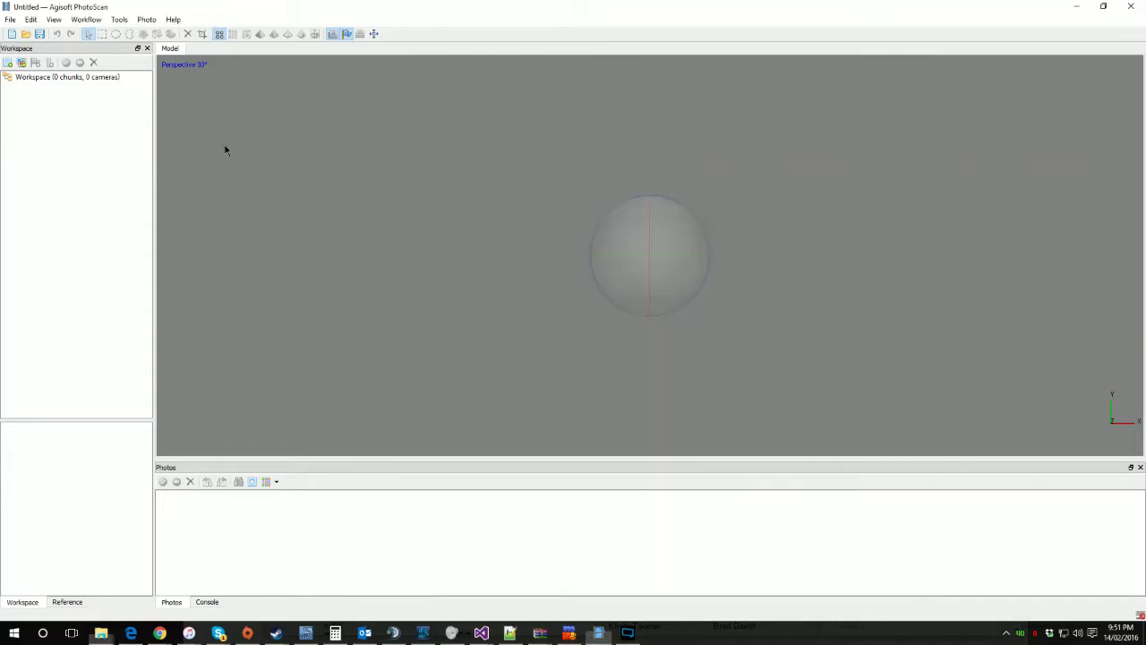
left_click(120, 18)
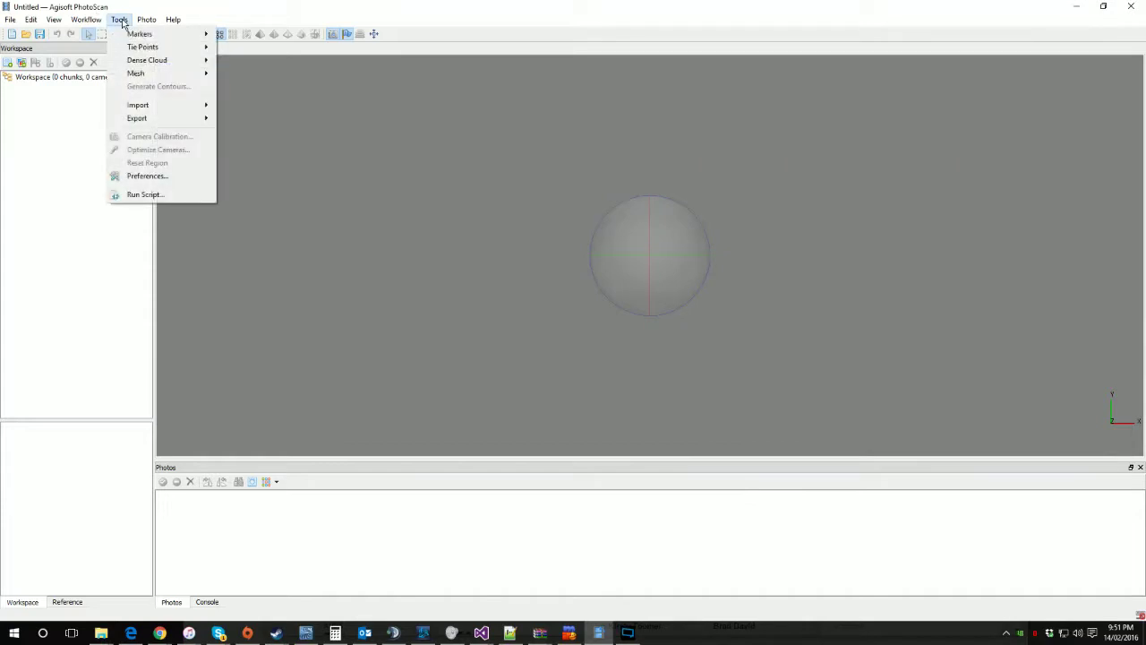
mouse_move(90, 22)
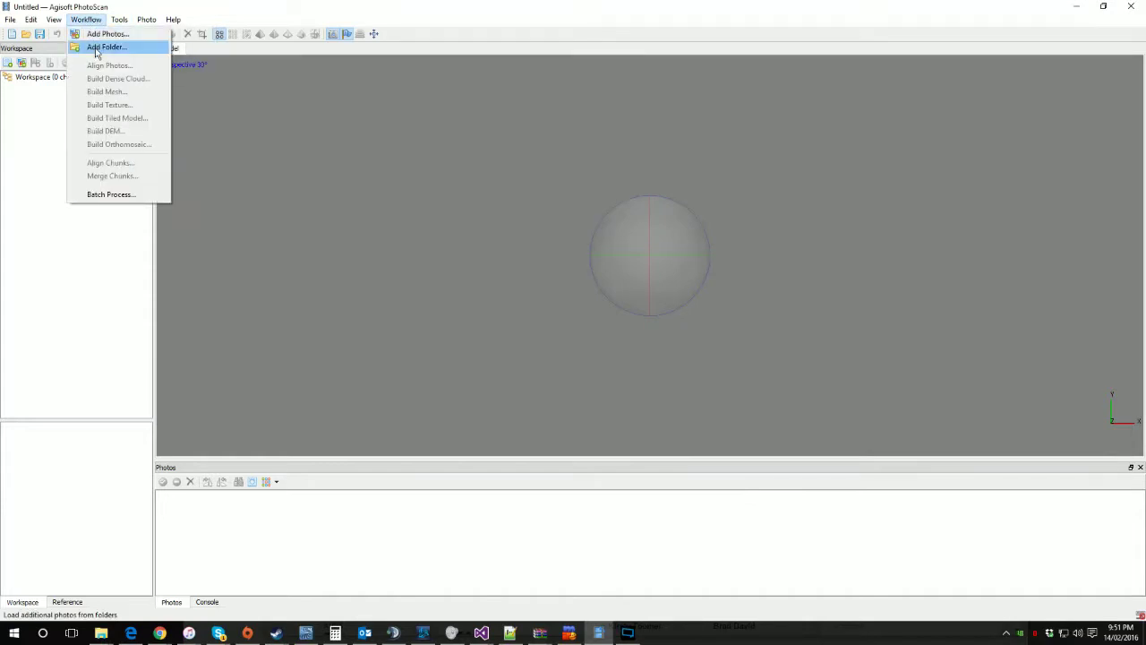
left_click(101, 48)
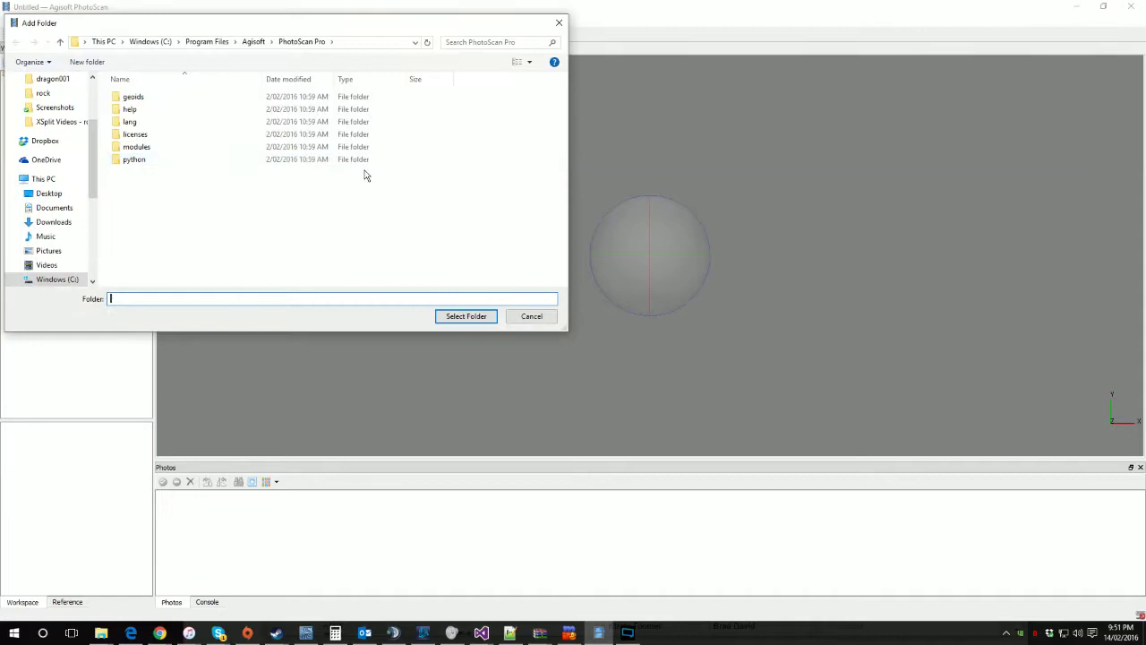
key("alt+Tab")
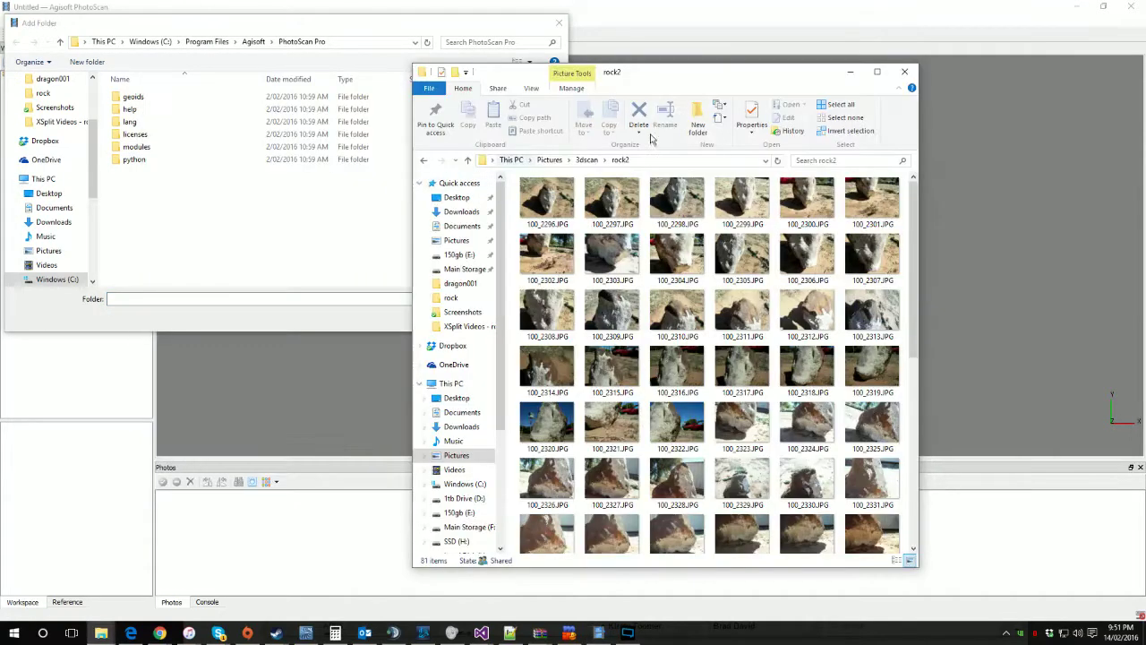
left_click(722, 160)
key("ctrl+c")
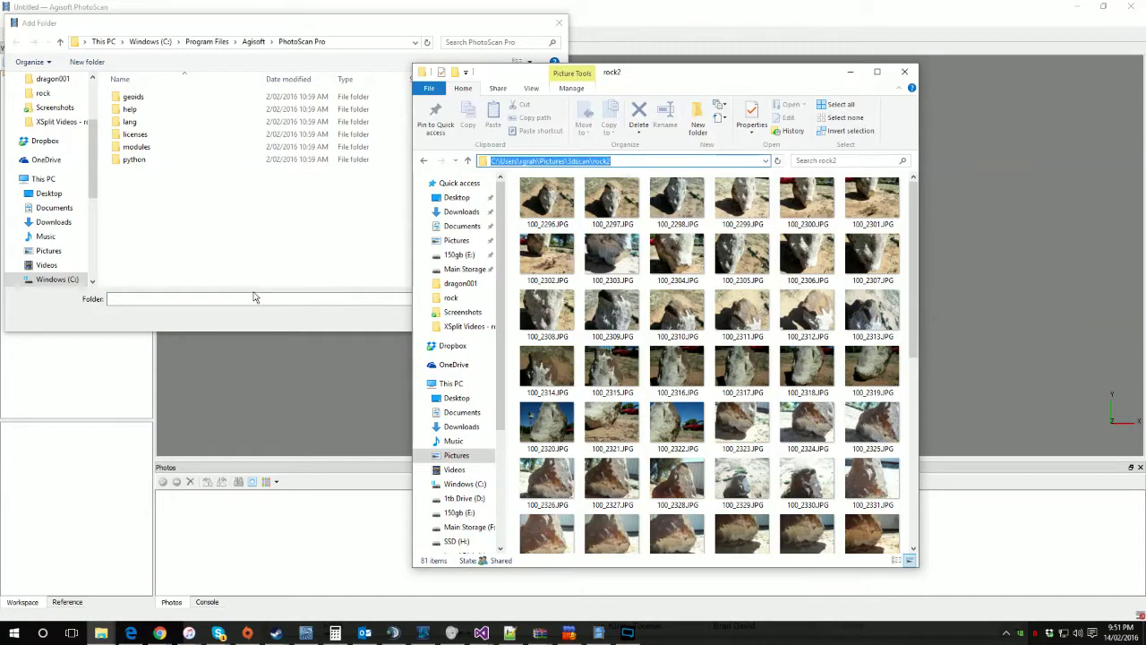
Load the rock2 folder using the copied path, with the data layout that creates a camera from each file
left_click(254, 298)
key("ctrl+v")
key("Return")
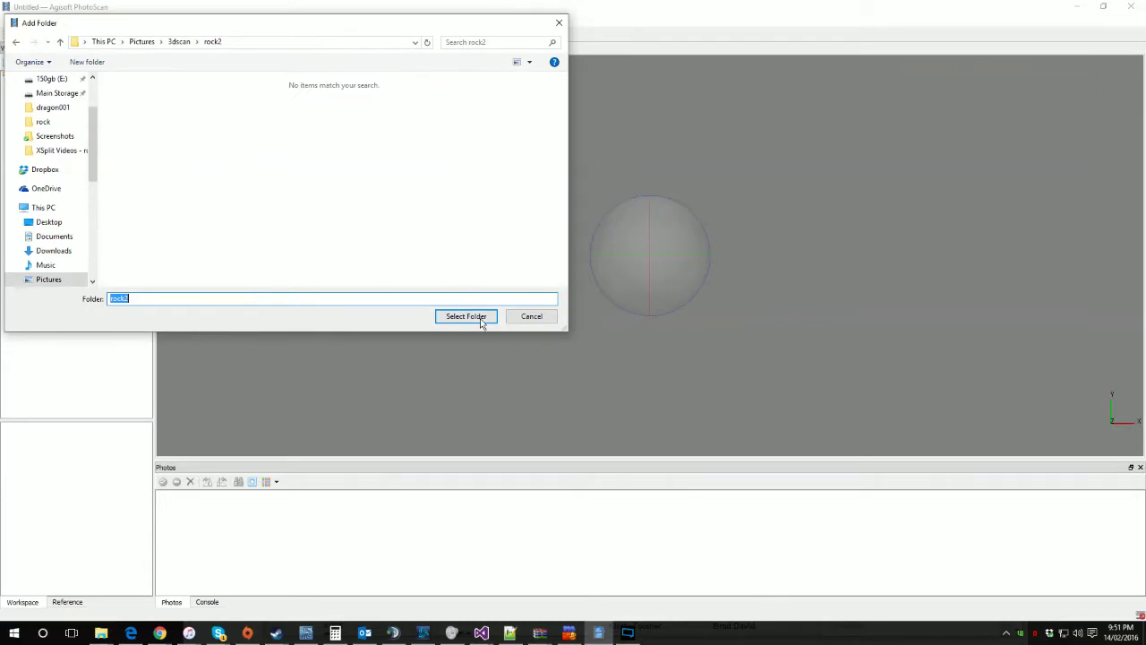
left_click(479, 318)
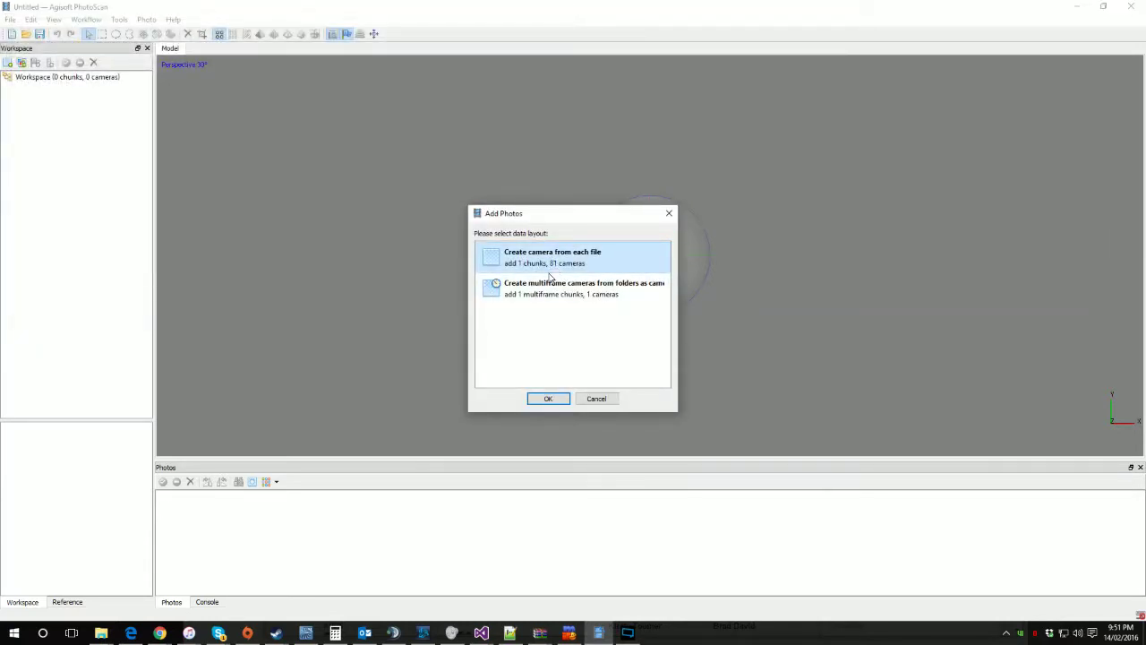
left_click(548, 397)
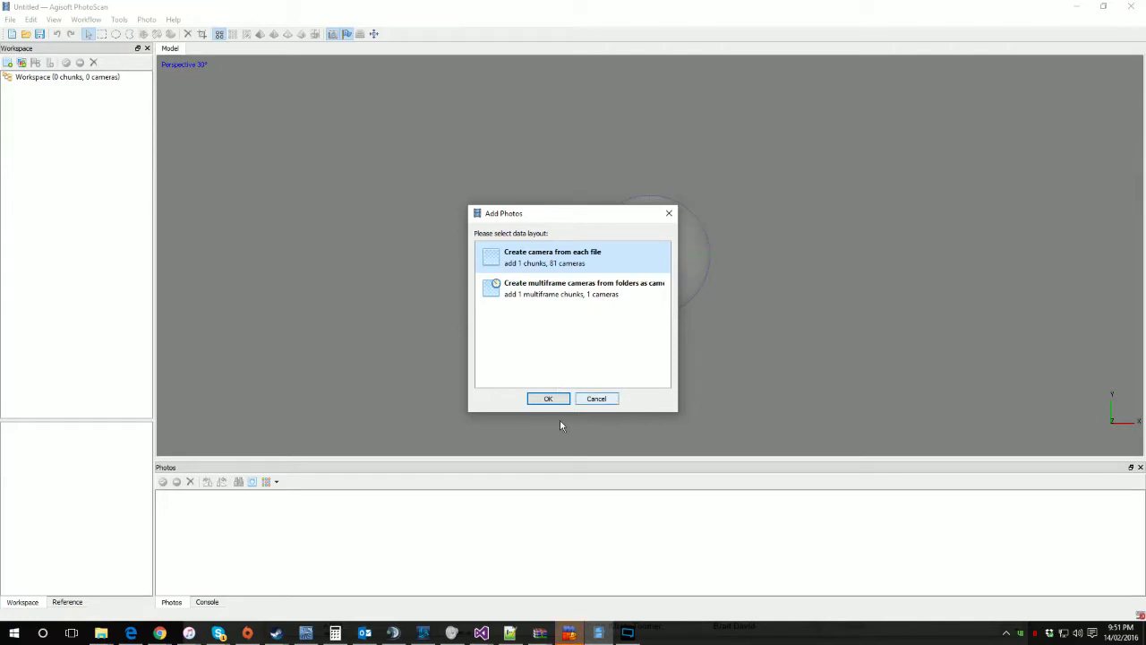
left_click(548, 399)
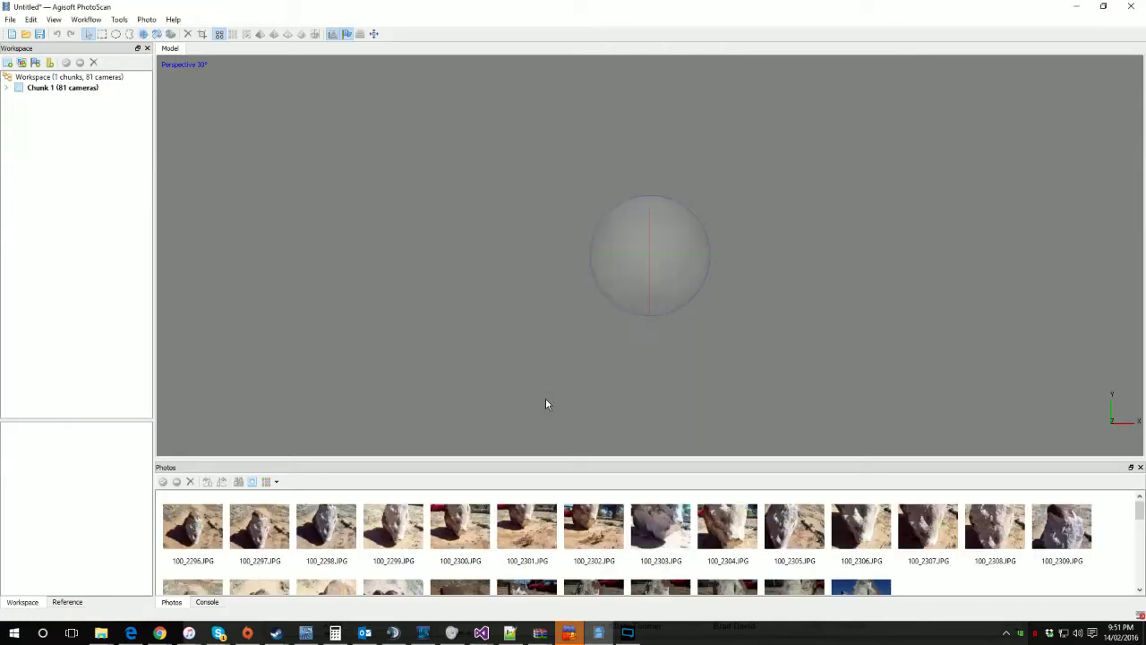
Look through the loaded photos, and expand Chunk 1 and its Cameras group to review the camera list
scroll(230, 530, "down", 5)
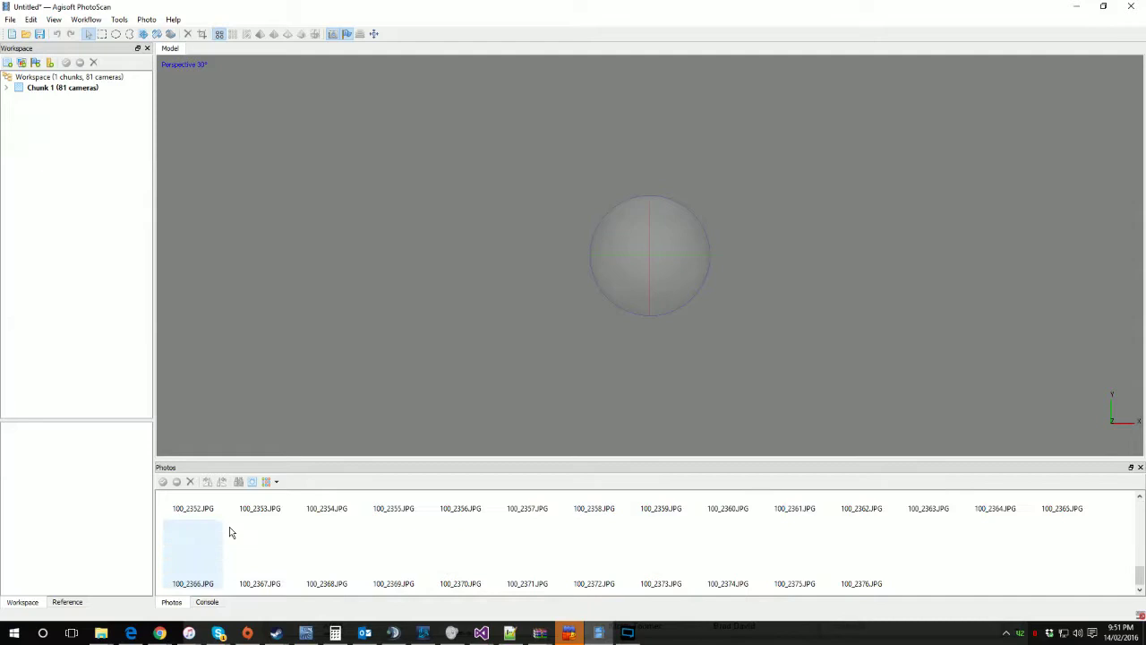
scroll(618, 531, "up", 5)
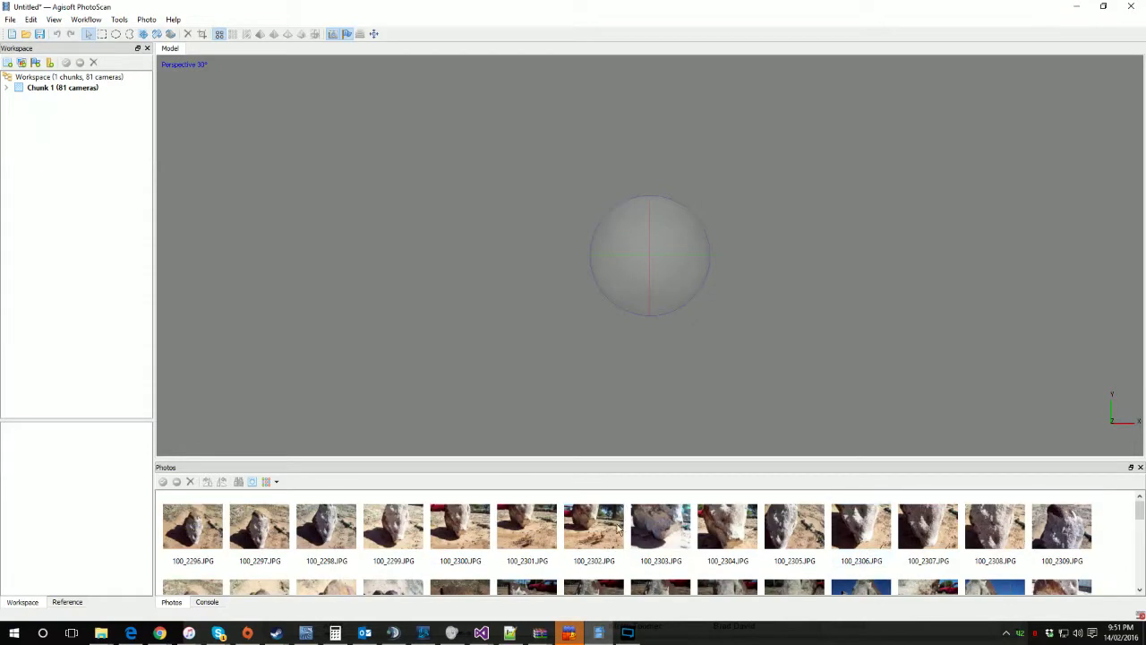
left_click(7, 87)
left_click(18, 99)
scroll(80, 125, "down", 3)
scroll(117, 331, "up", 3)
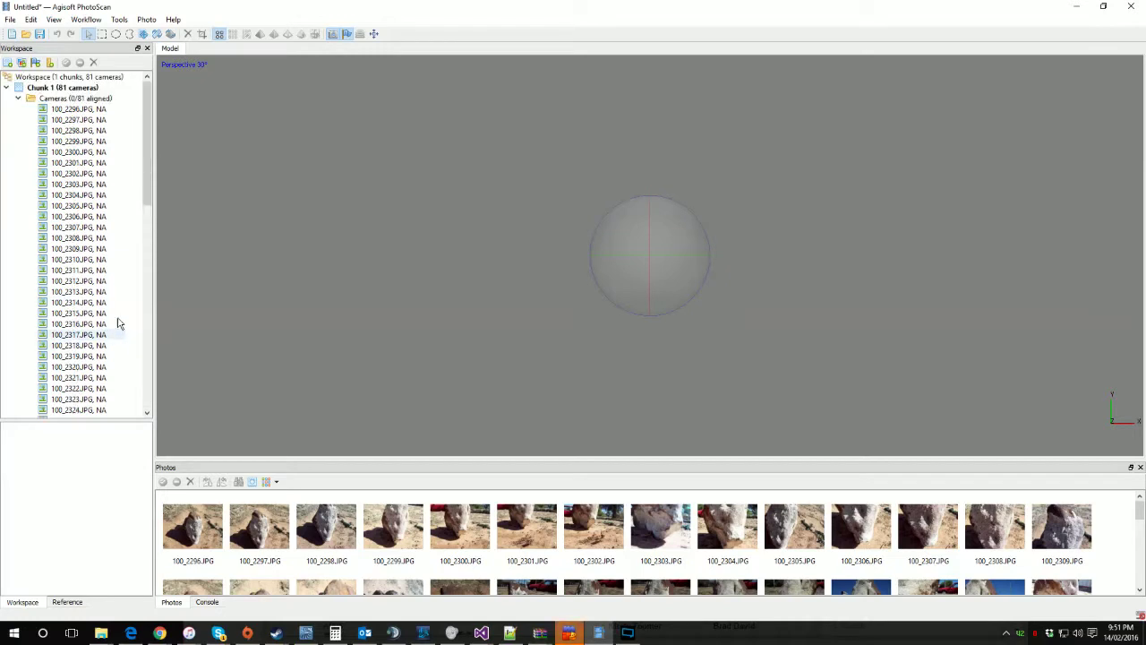
Align the photos at Medium accuracy with pair preselection disabled, a key point limit of 40000 and a tie point limit of 4000
left_click(115, 18)
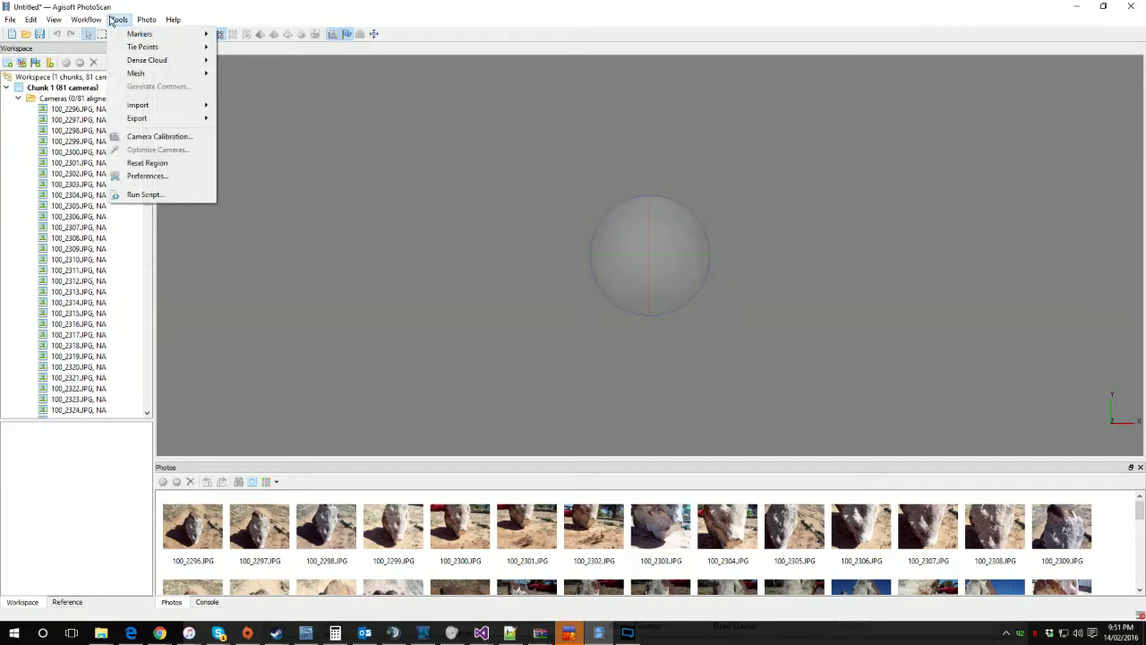
mouse_move(97, 20)
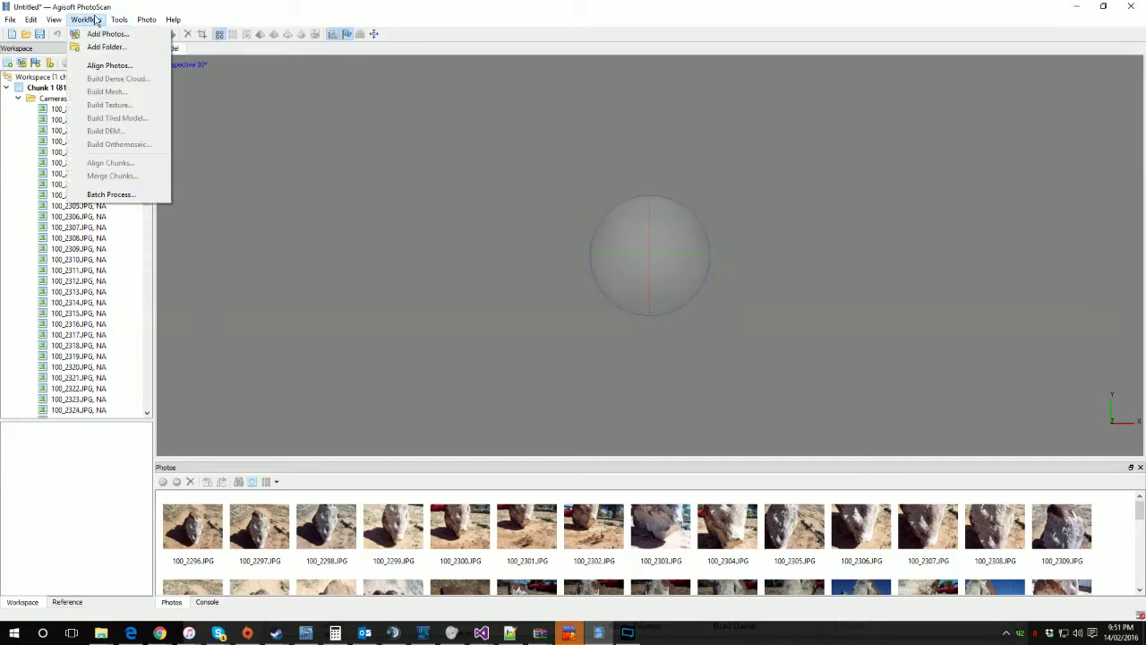
left_click(102, 68)
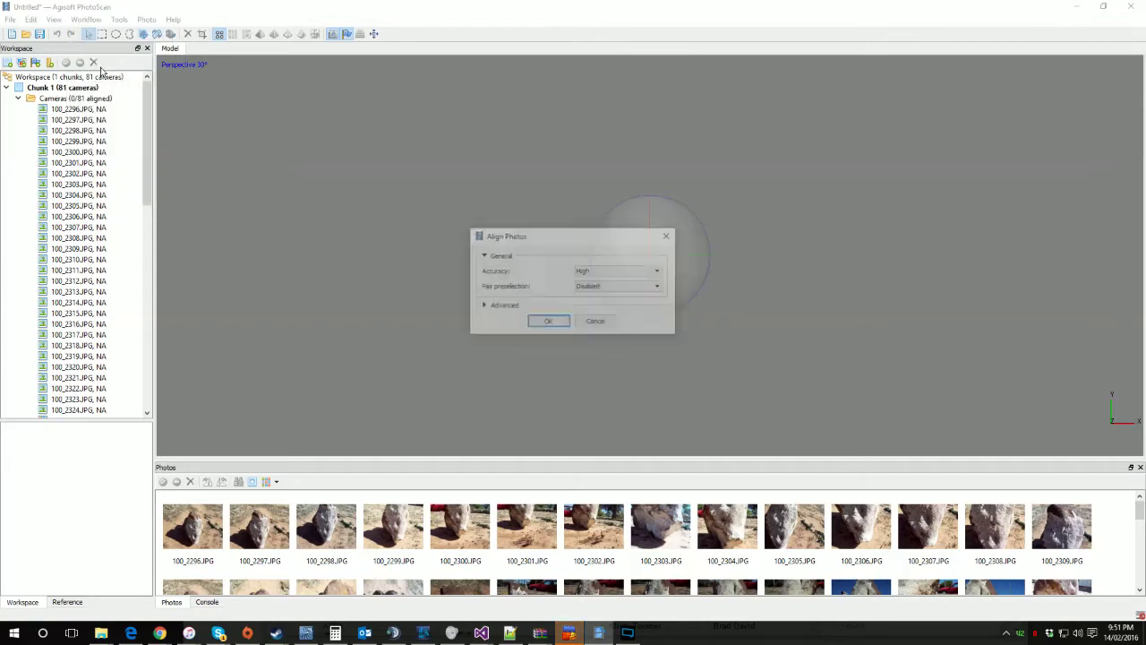
left_click(631, 277)
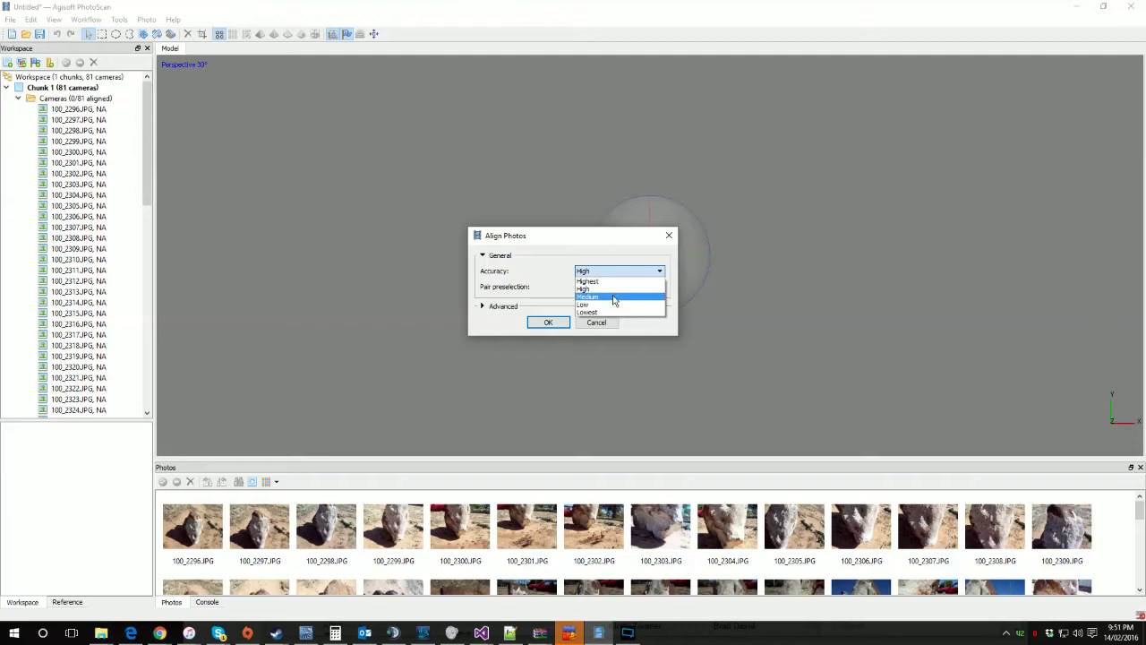
left_click(616, 301)
left_click(606, 272)
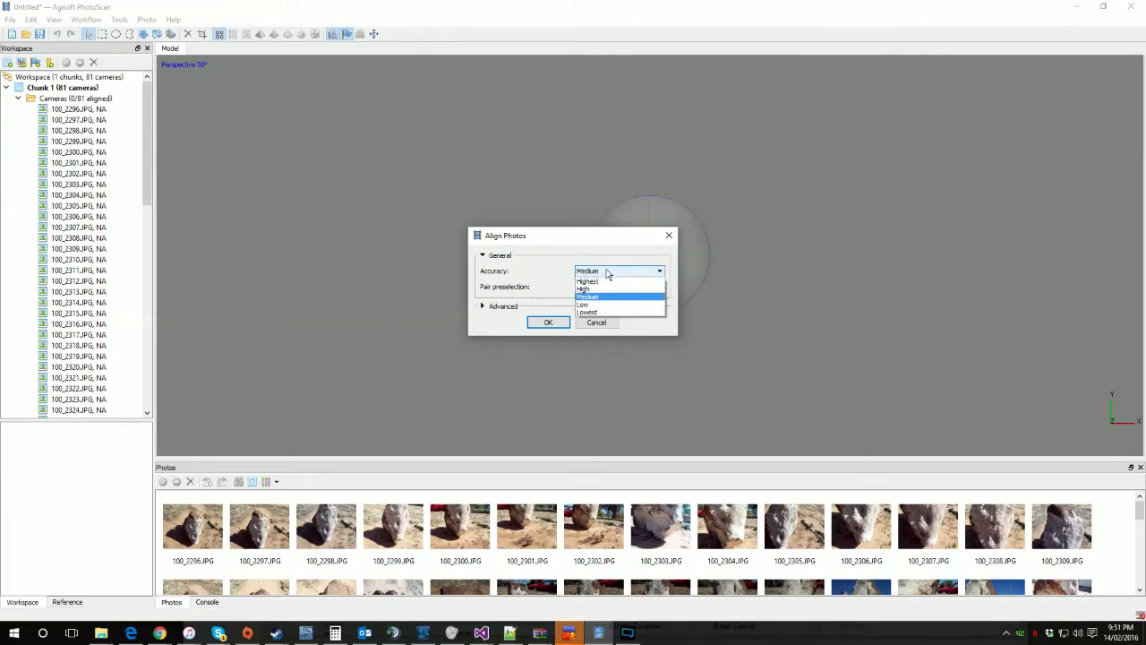
left_click(607, 273)
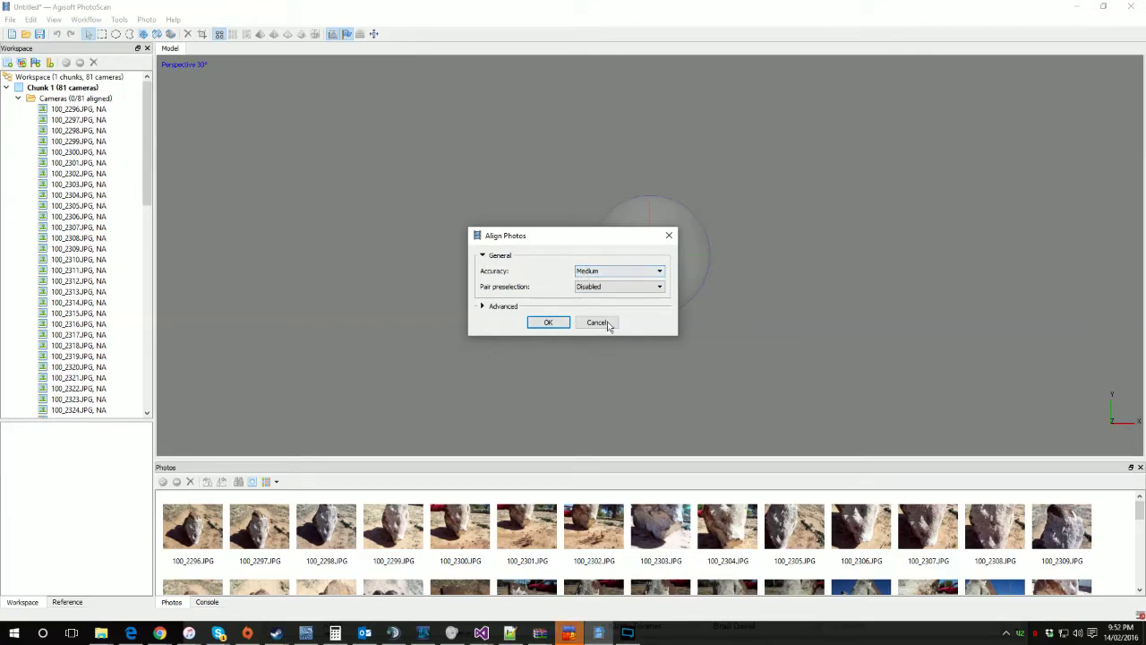
left_click(483, 306)
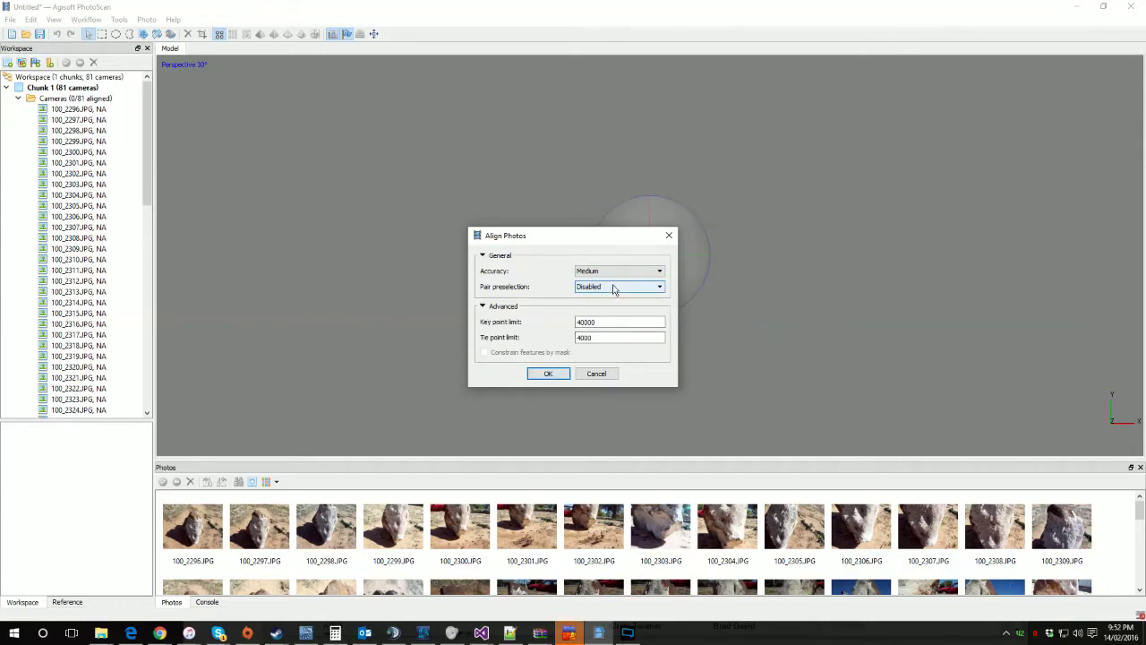
left_click(548, 373)
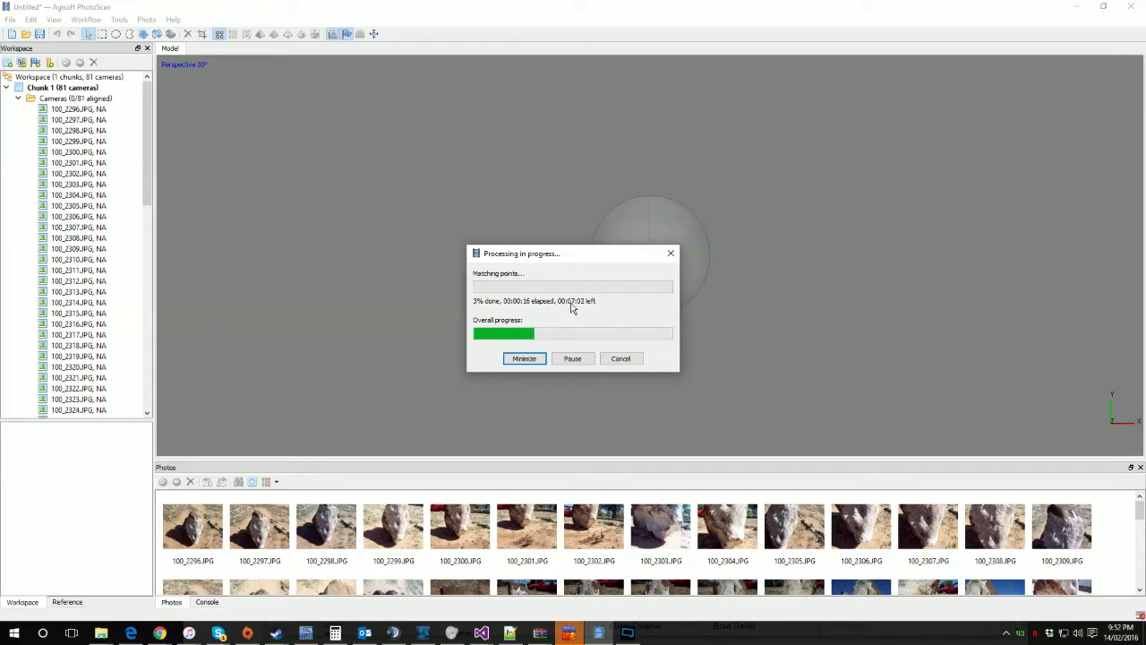
Open Task Manager to check how much processor and memory PhotoScan uses during the alignment
right_click(710, 638)
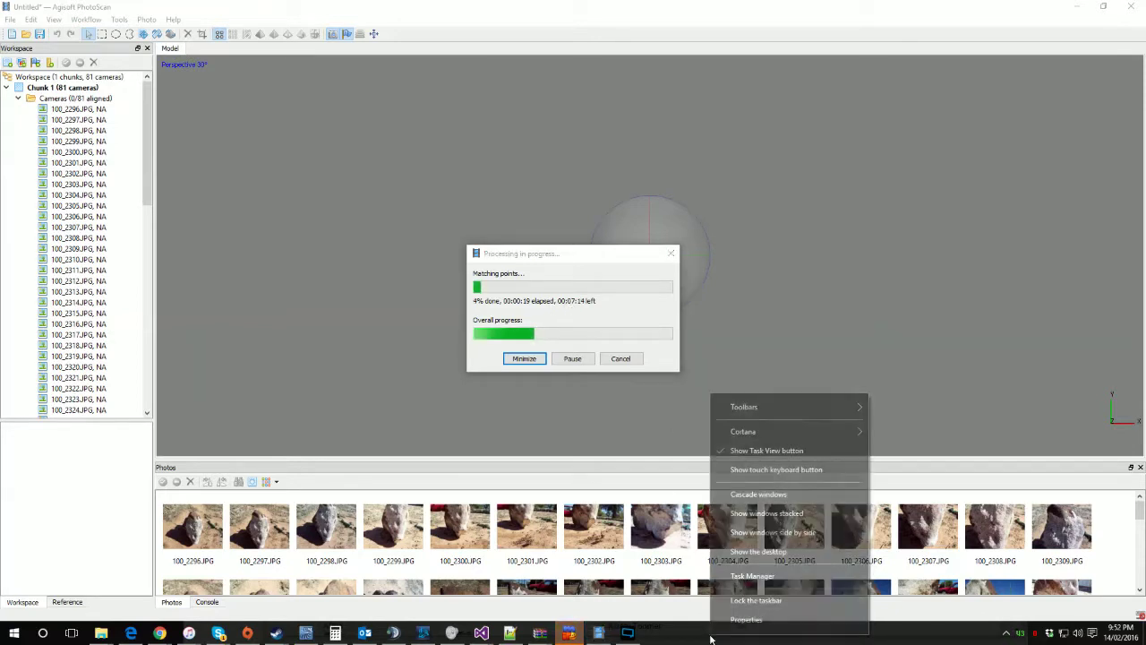
left_click(741, 578)
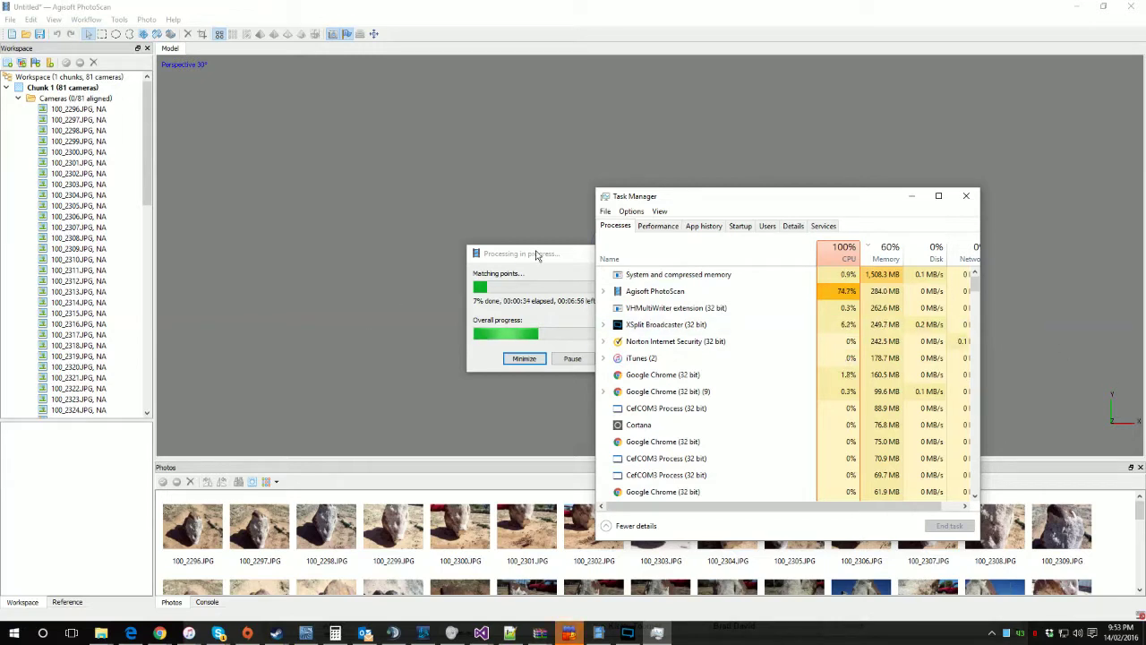
left_click(379, 326)
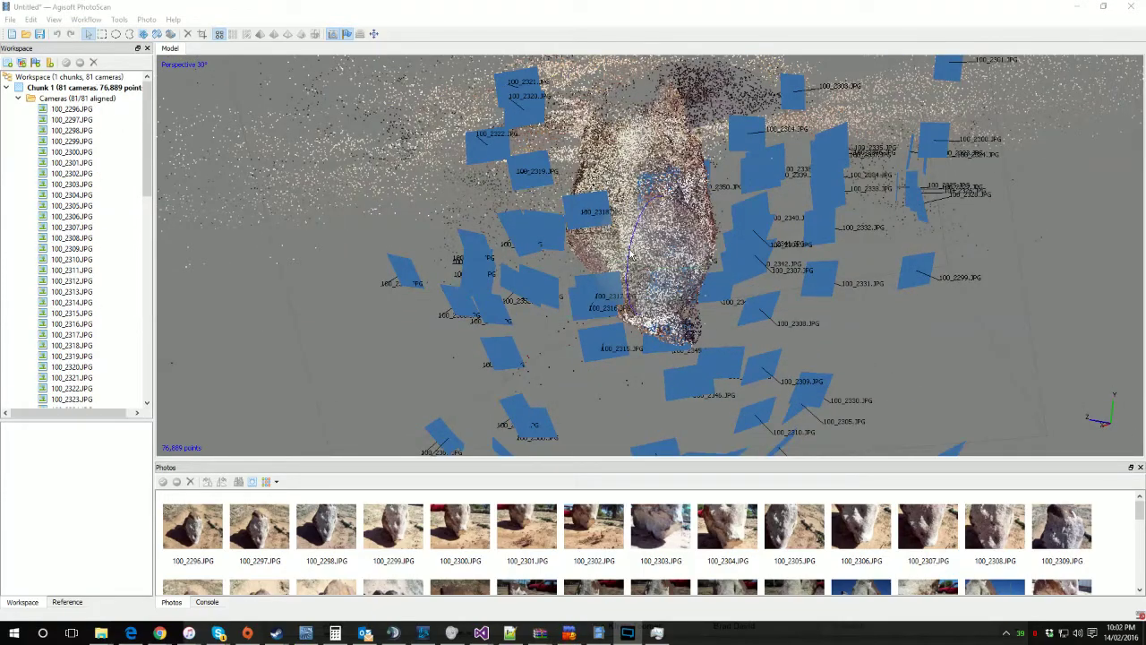
Examine the aligned sparse point cloud and camera positions around the rock from several angles, including the scattered distant points
left_click_drag(630, 255, 726, 126)
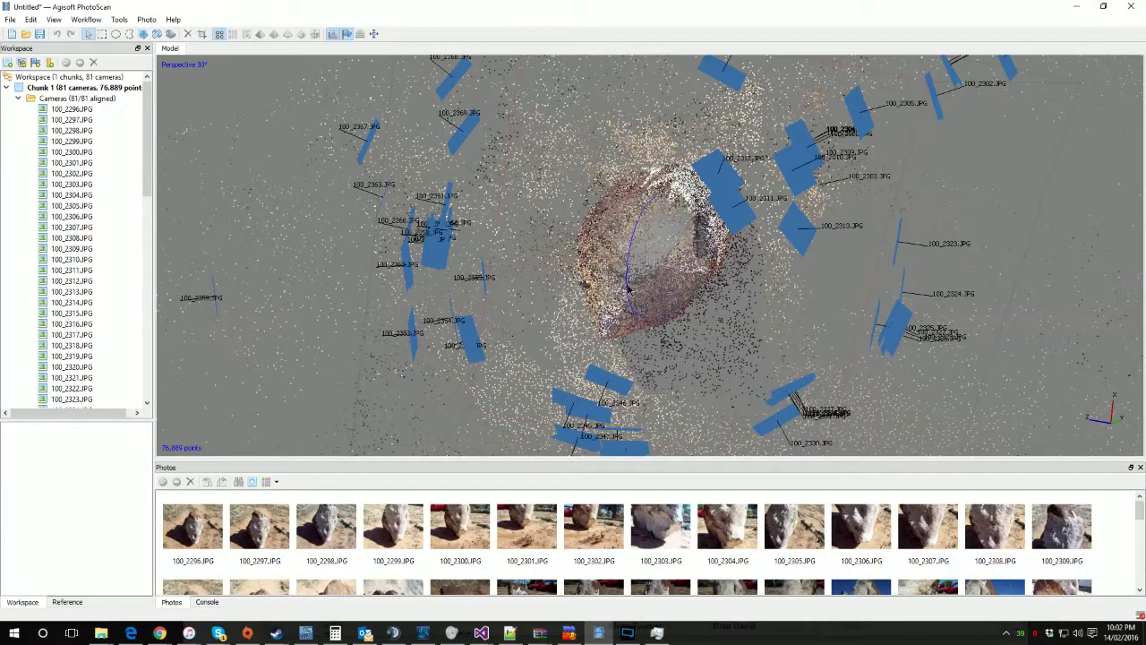
left_click_drag(629, 287, 951, 251)
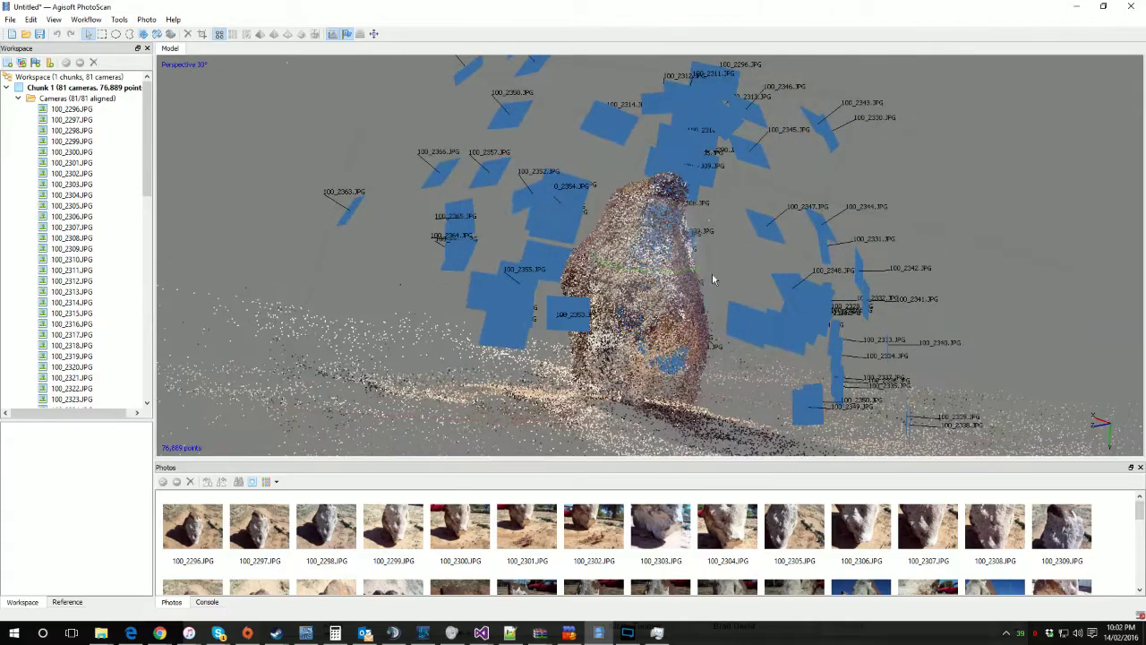
left_click_drag(667, 279, 605, 247)
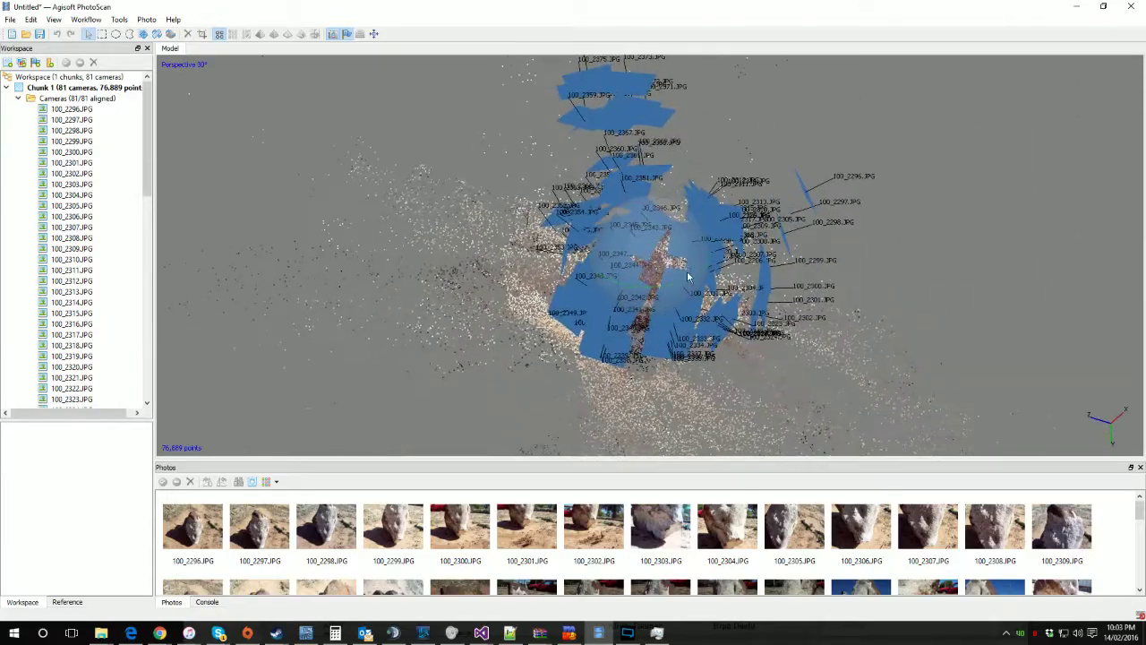
left_click_drag(682, 285, 708, 291)
scroll(708, 292, "down", 10)
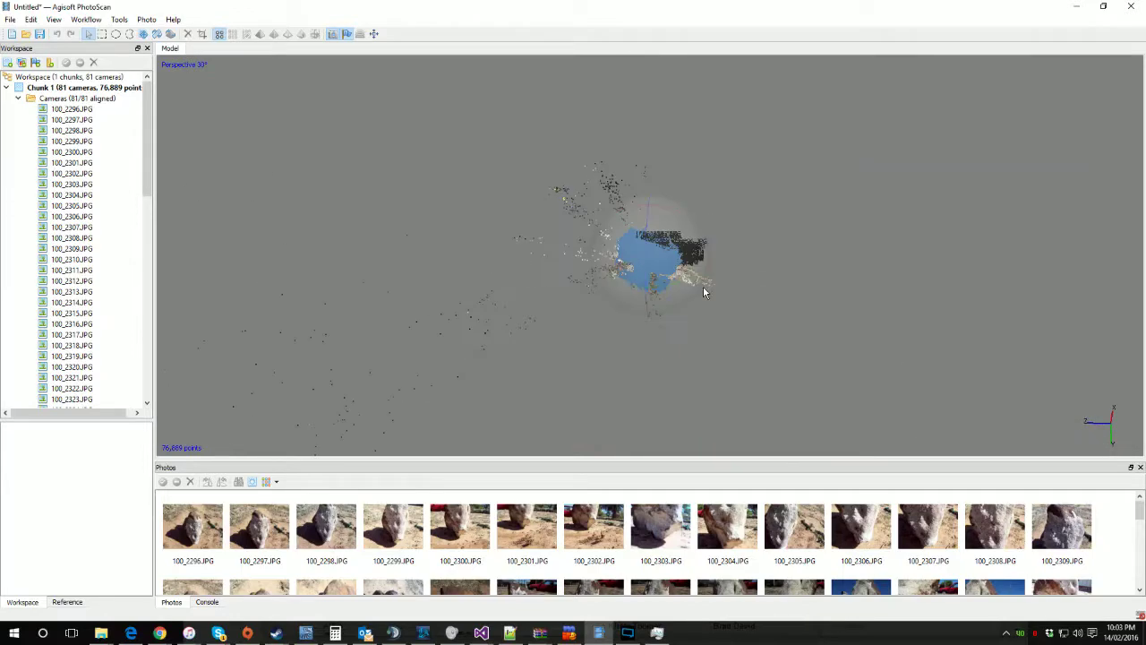
scroll(704, 288, "down", 3)
scroll(704, 288, "up", 6)
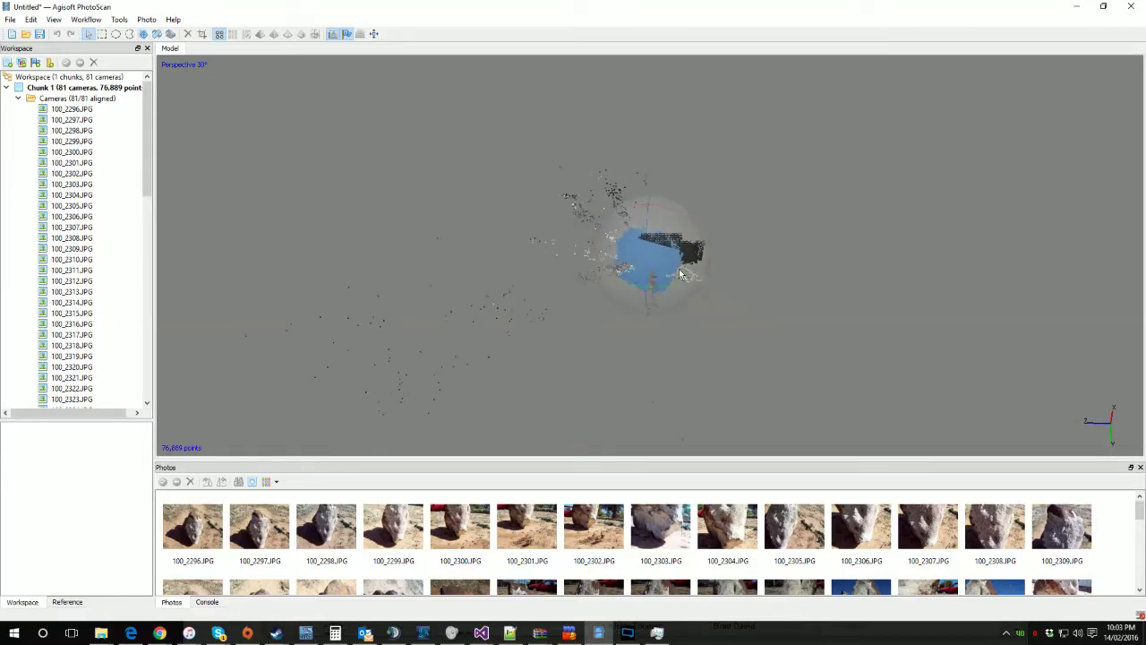
left_click_drag(680, 274, 519, 255)
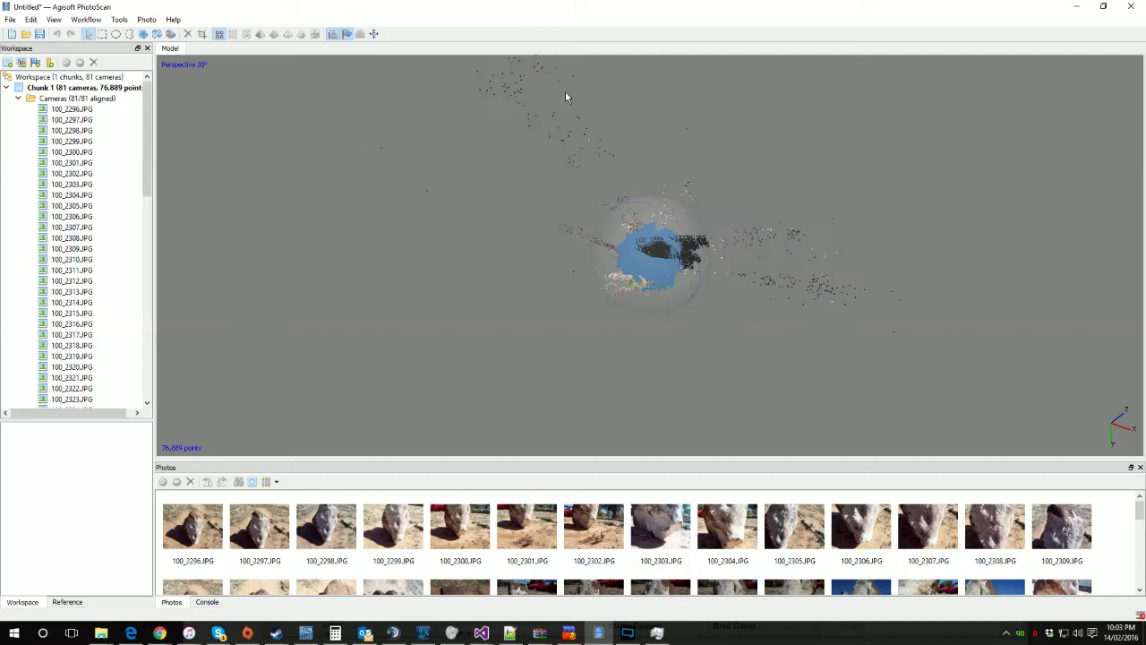
left_click_drag(604, 282, 784, 282)
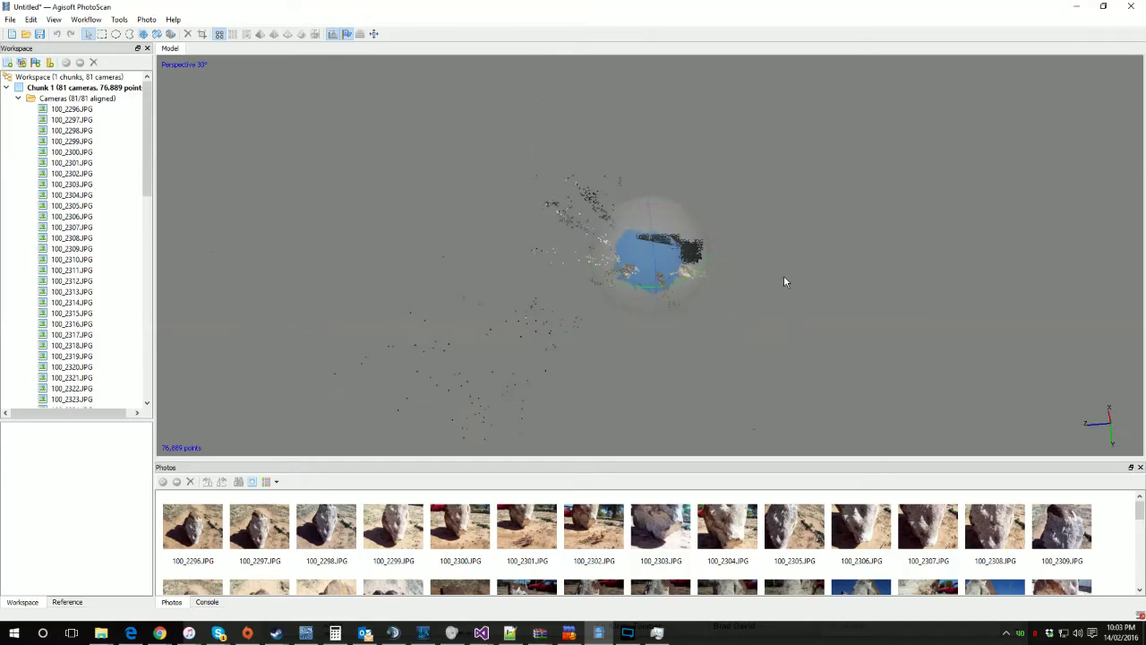
left_click_drag(651, 258, 641, 302)
scroll(639, 302, "up", 6)
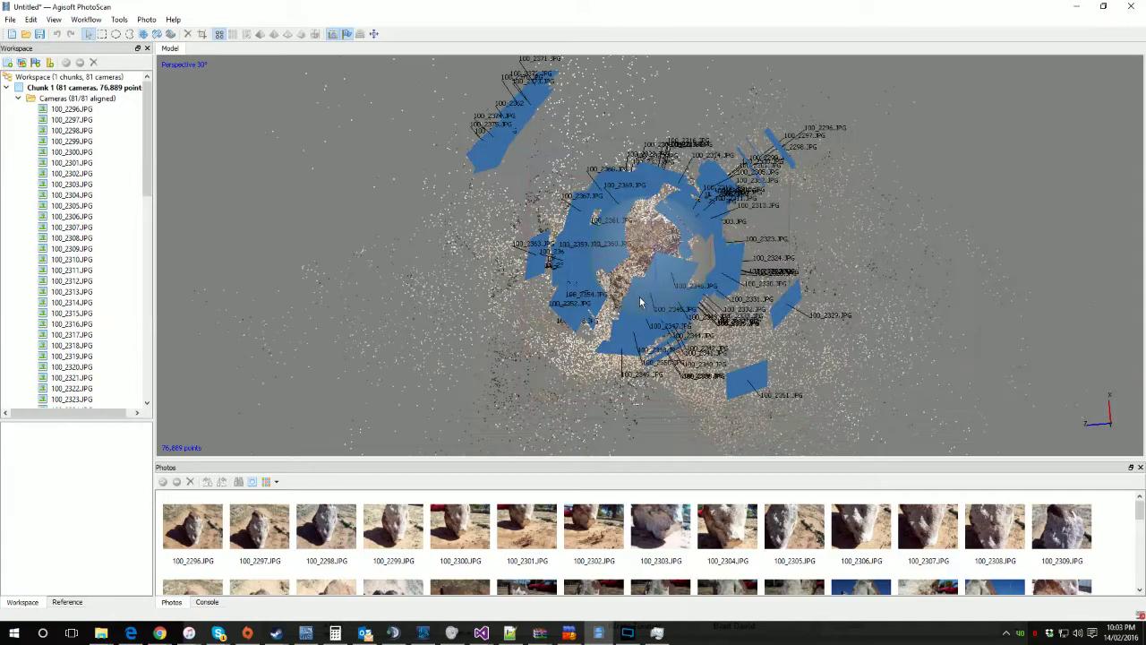
left_click_drag(676, 249, 661, 257)
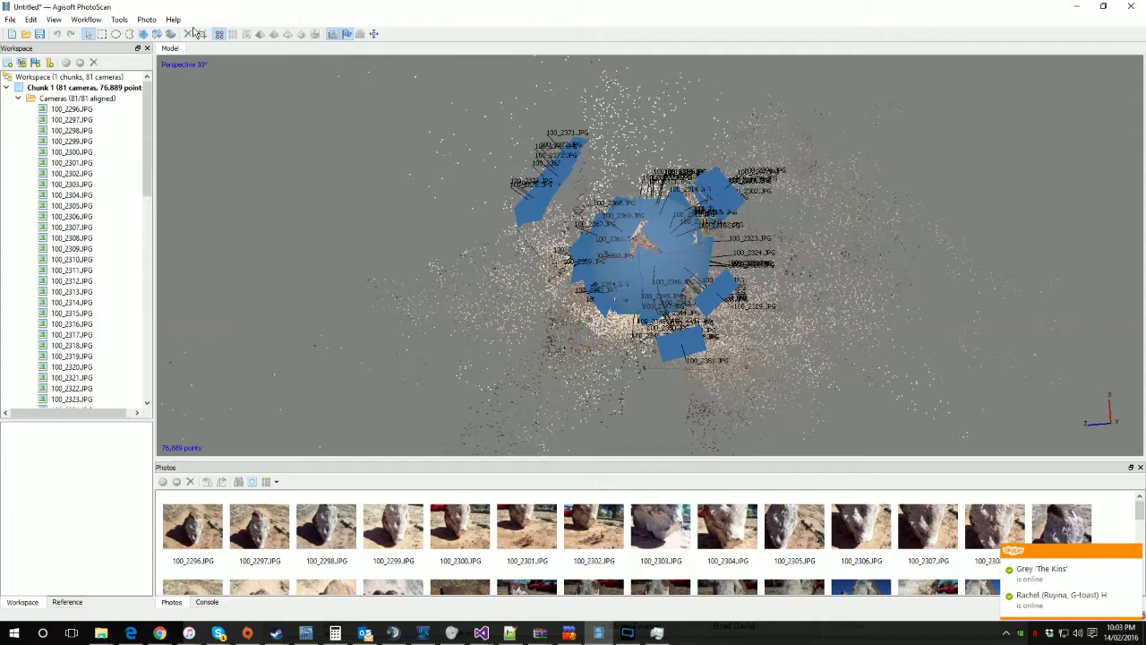
Crop the sparse point cloud to a rectangular selection around the rock in the view from above, and clear the selection
left_click(103, 34)
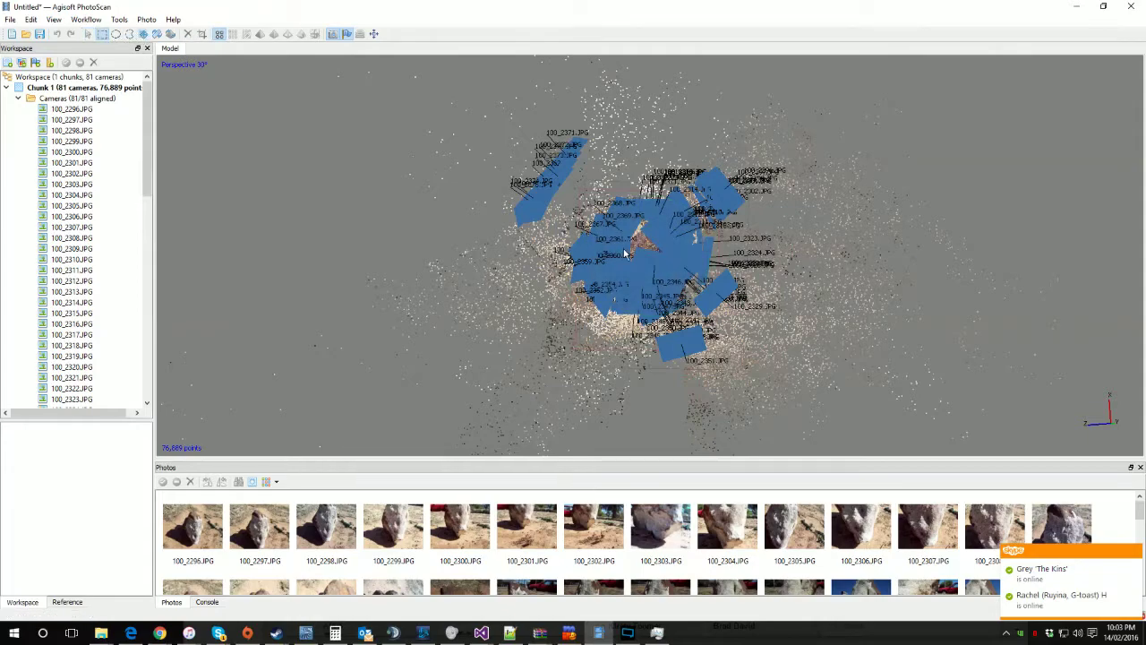
scroll(574, 191, "up", 5)
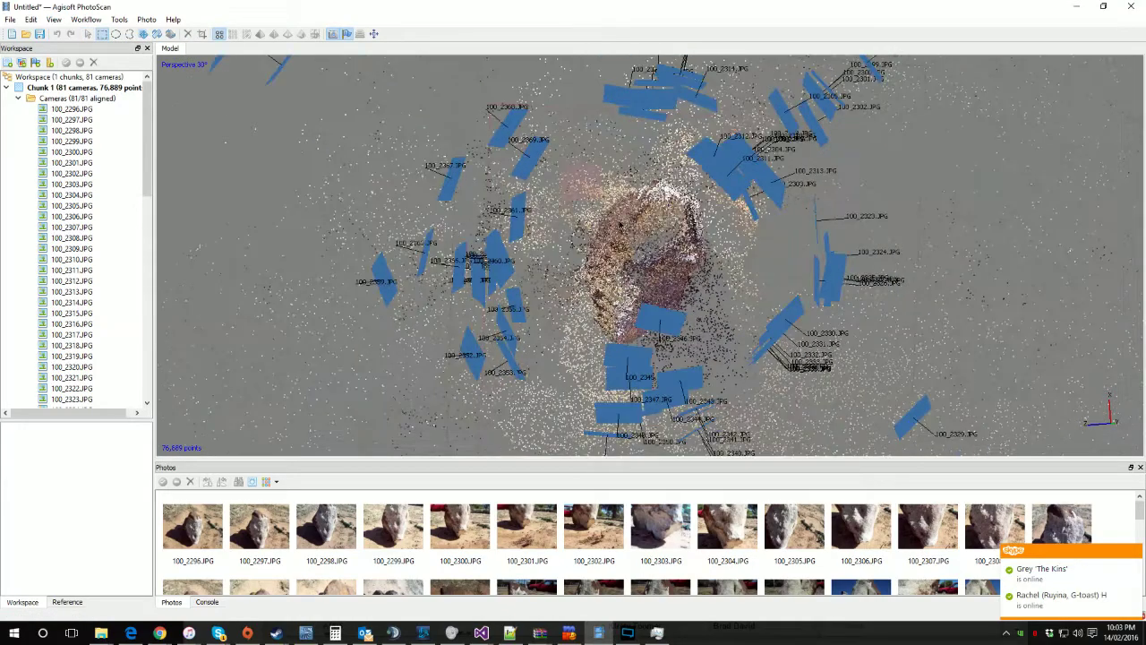
left_click_drag(620, 225, 596, 213)
left_click_drag(567, 175, 752, 371)
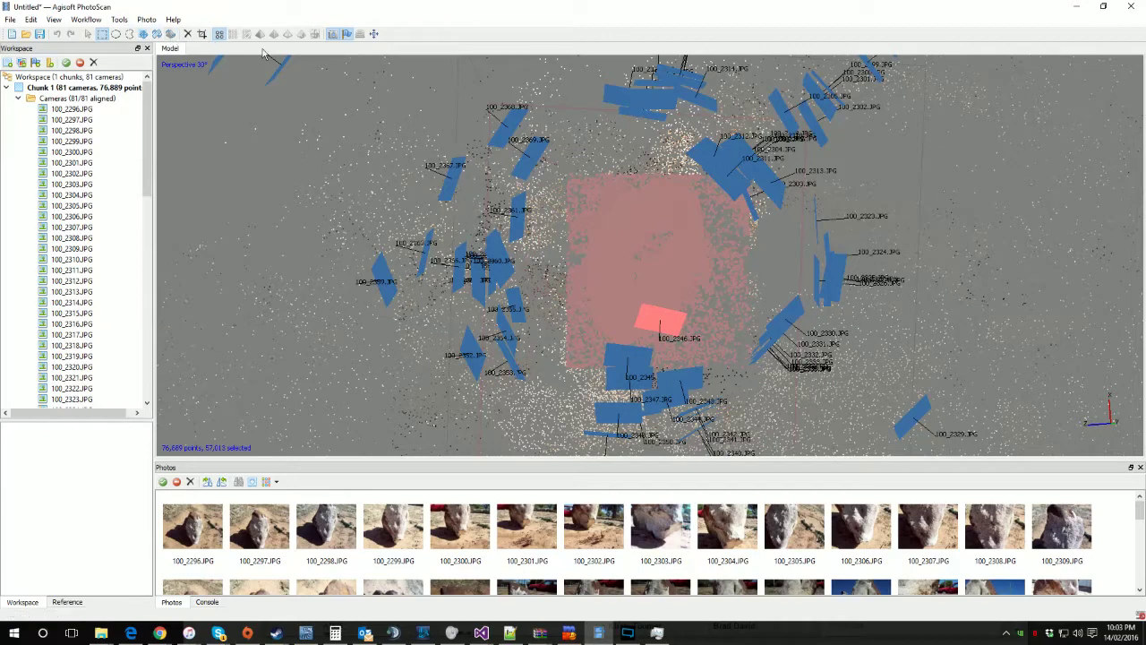
left_click(549, 204)
left_click_drag(590, 213, 759, 375)
left_click(203, 35)
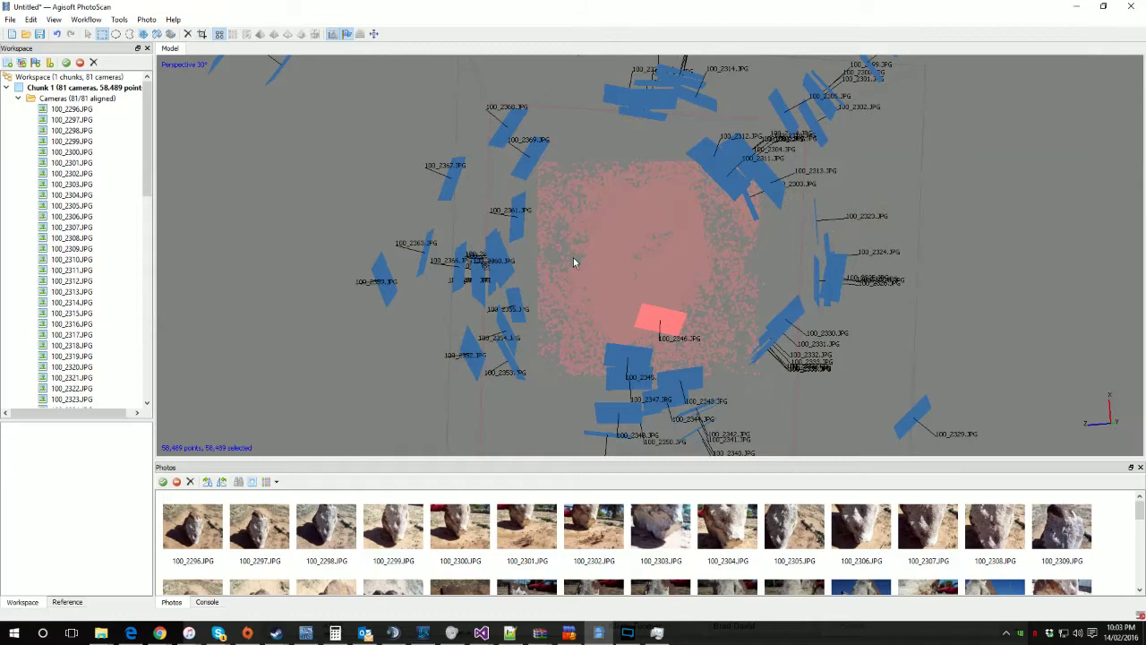
left_click(478, 302)
Delete the stray ground points on both sides of the rock, using free-form selections that follow its outline from above
scroll(725, 203, "down", 6)
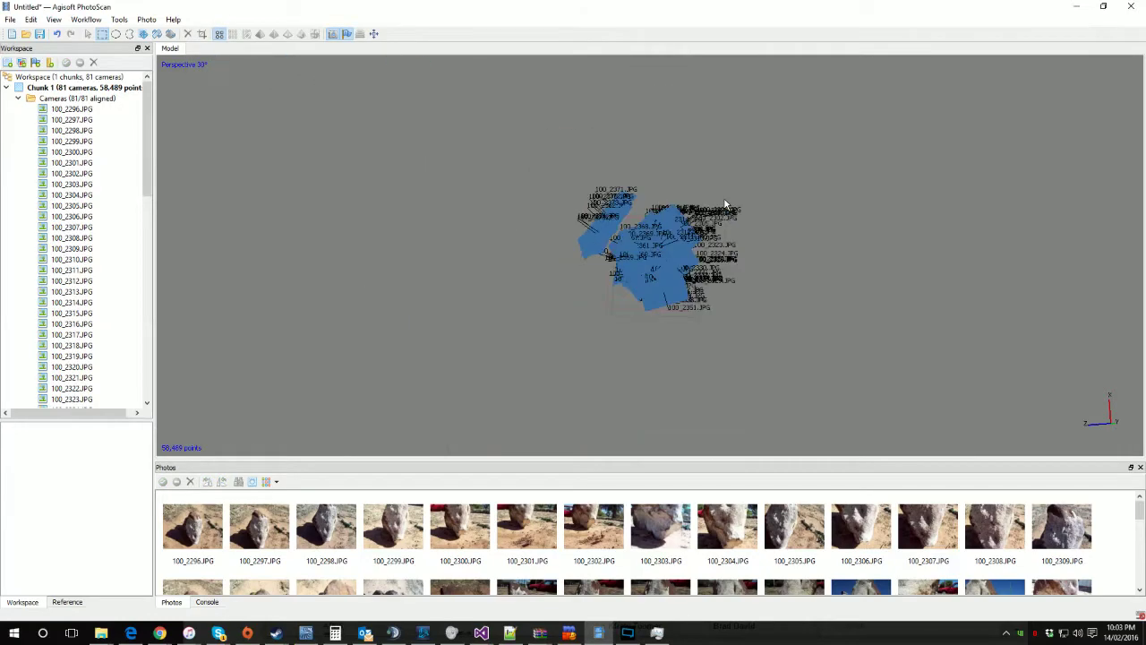
scroll(725, 204, "up", 8)
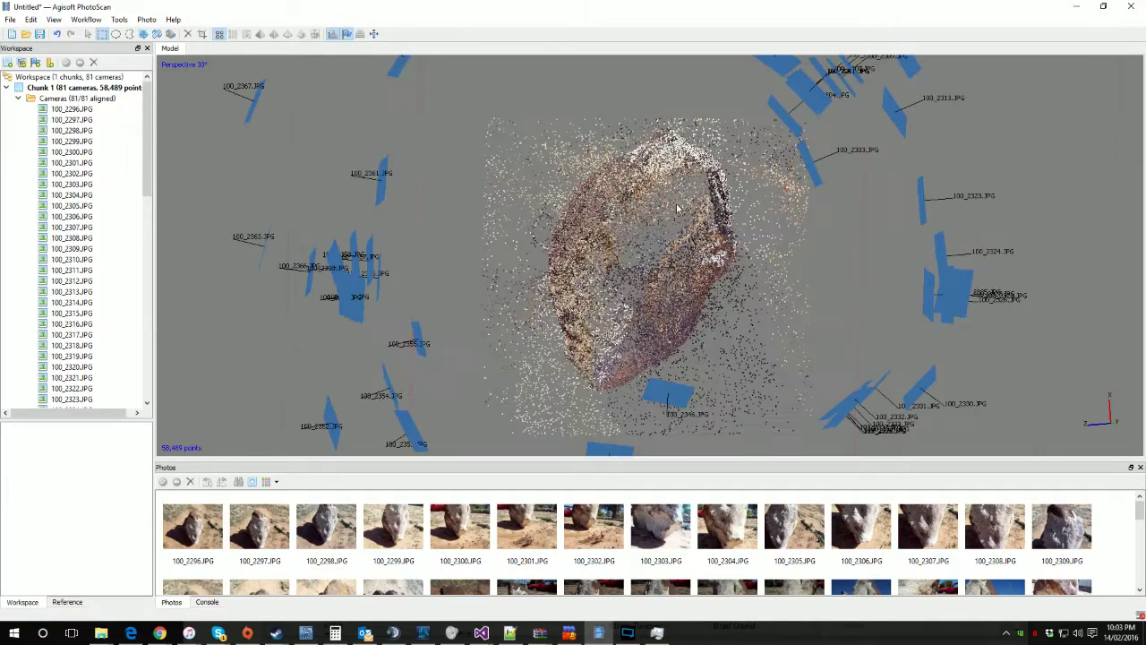
left_click(89, 34)
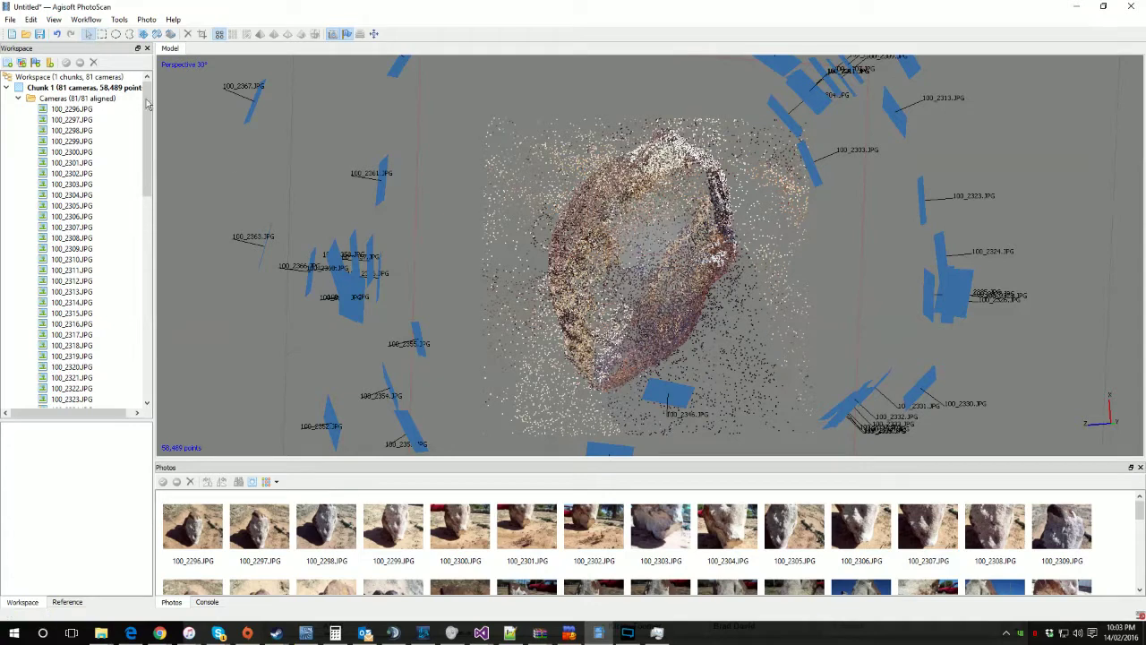
left_click(129, 34)
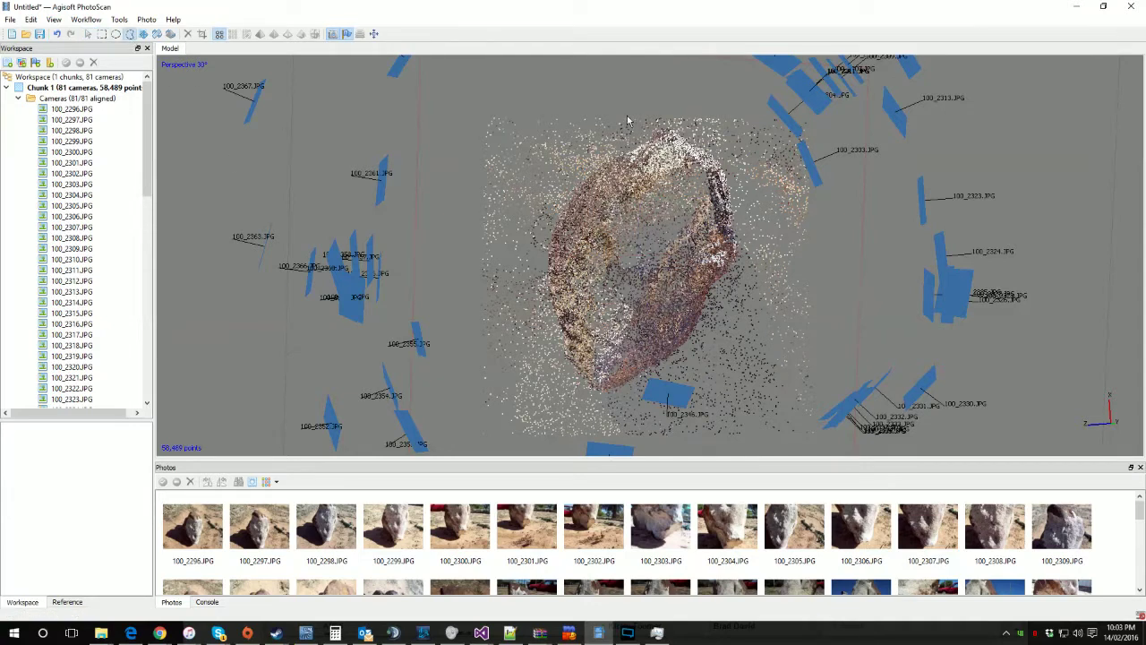
mouse_move(540, 237)
left_mouse_down()
mouse_move(618, 126)
mouse_move(614, 403)
mouse_move(371, 46)
mouse_move(516, 48)
left_mouse_up()
key("Delete")
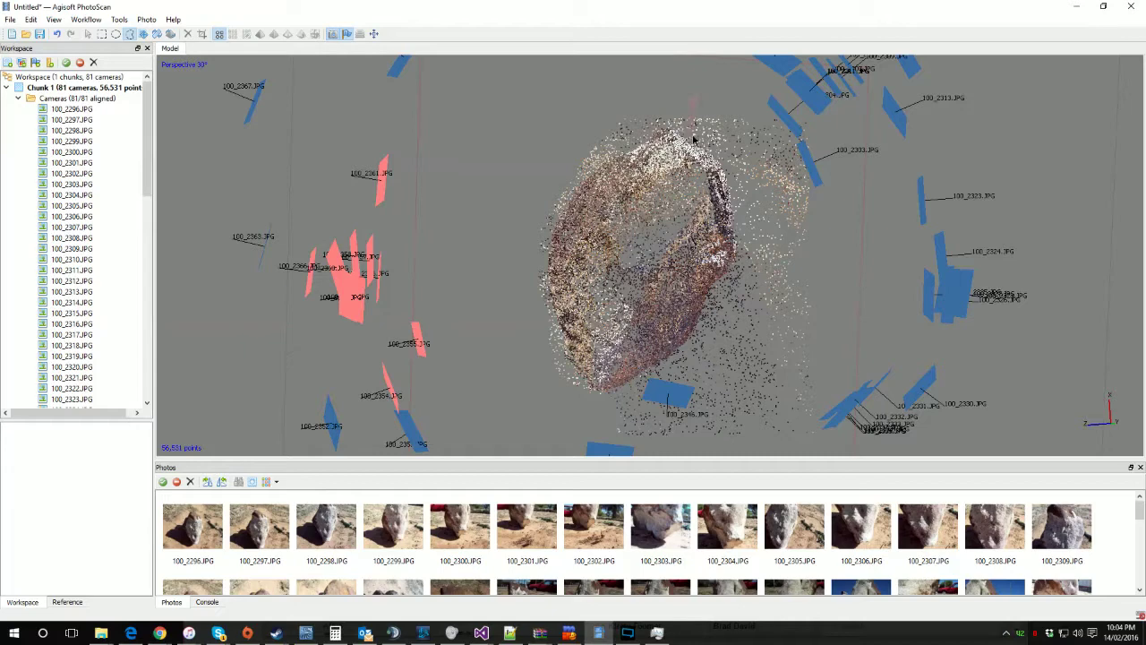
mouse_move(747, 222)
left_mouse_down()
mouse_move(738, 279)
mouse_move(677, 369)
mouse_move(581, 430)
mouse_move(895, 250)
mouse_move(696, 79)
mouse_move(734, 118)
left_mouse_up()
key("Delete")
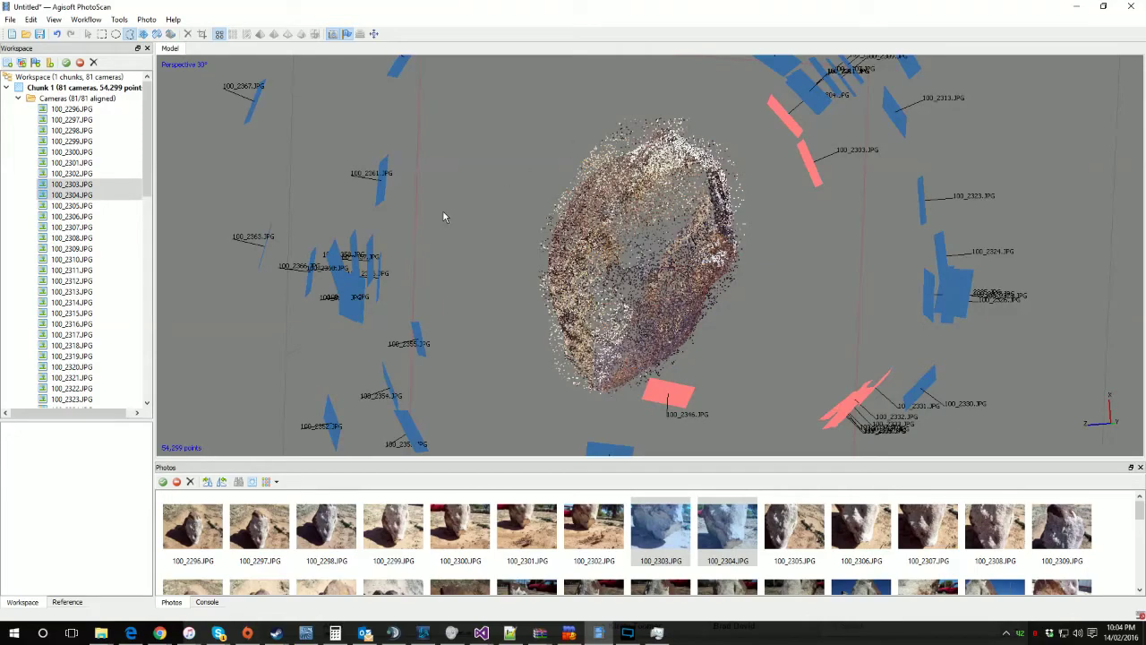
View the rock from the side and delete the ground points protruding beyond its base with a free-form selection
scroll(444, 211, "up", 3)
scroll(445, 209, "down", 3)
scroll(448, 208, "up", 3)
scroll(450, 207, "down", 2)
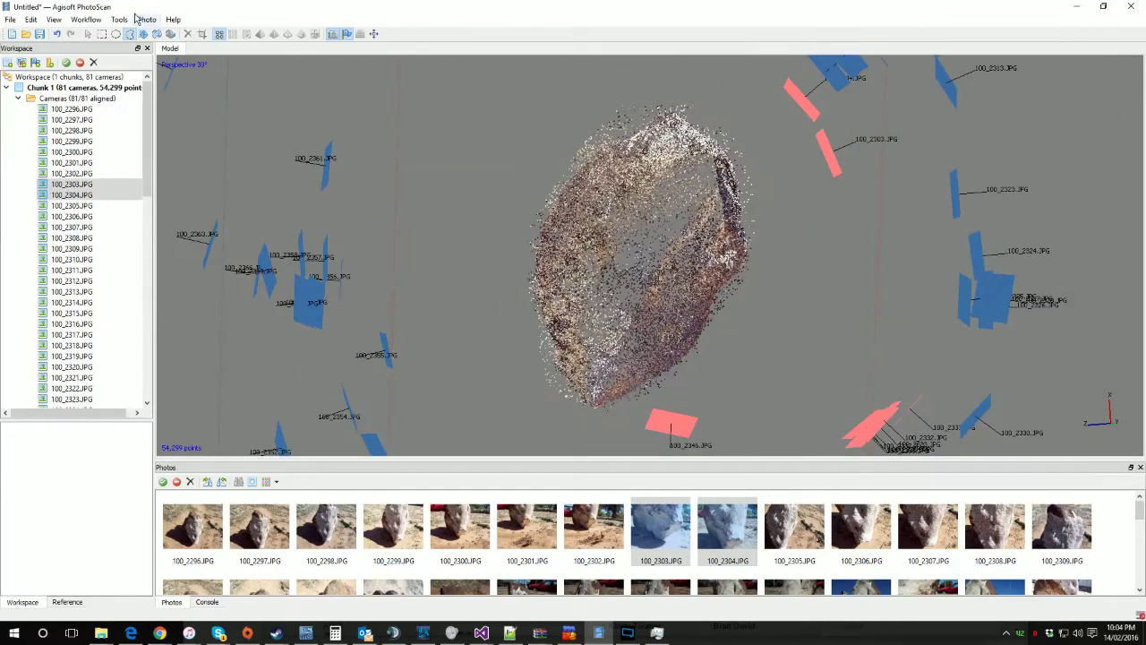
left_click(88, 33)
left_click_drag(645, 269, 667, 259)
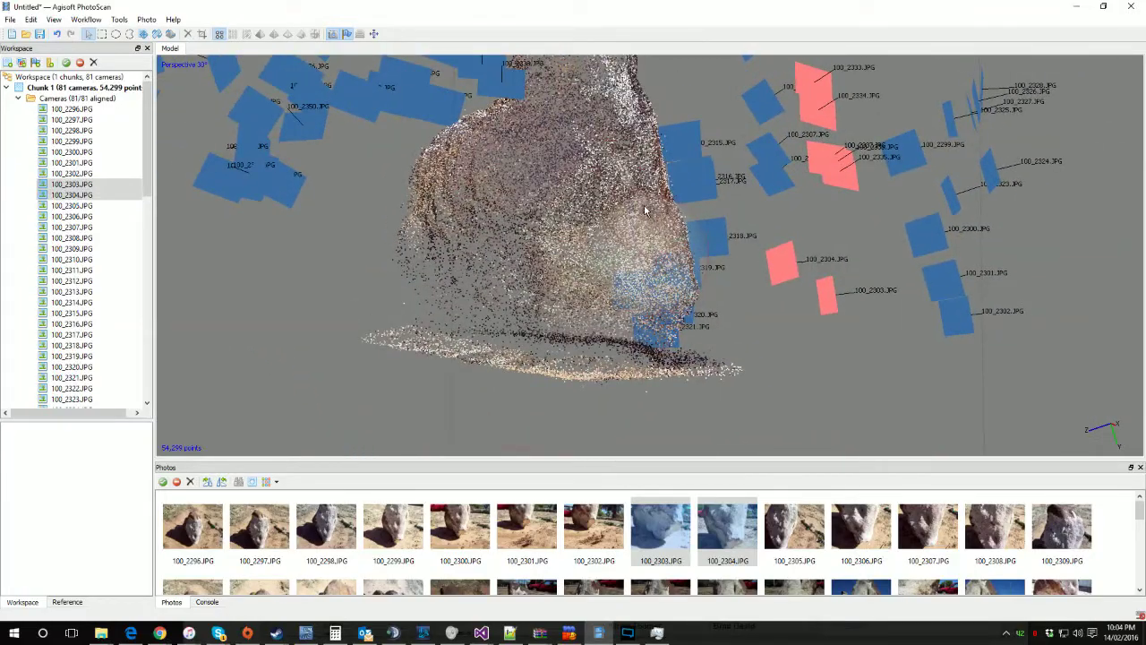
mouse_move(627, 220)
left_mouse_down()
mouse_move(685, 251)
mouse_move(617, 259)
mouse_move(714, 251)
mouse_move(618, 214)
left_mouse_up()
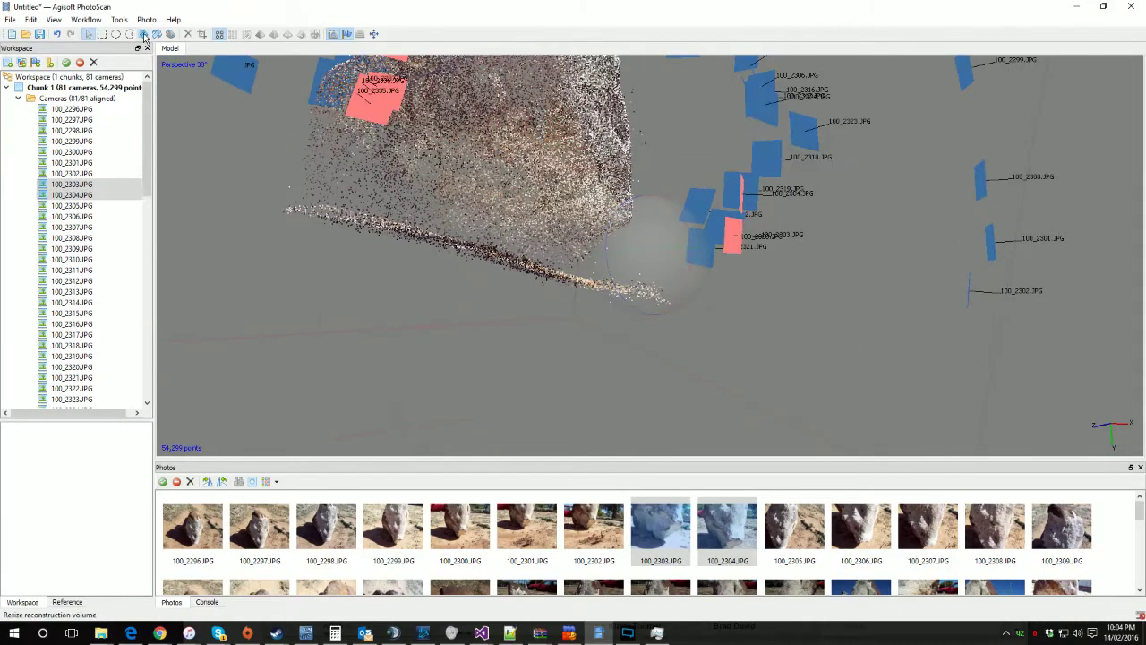
left_click(143, 37)
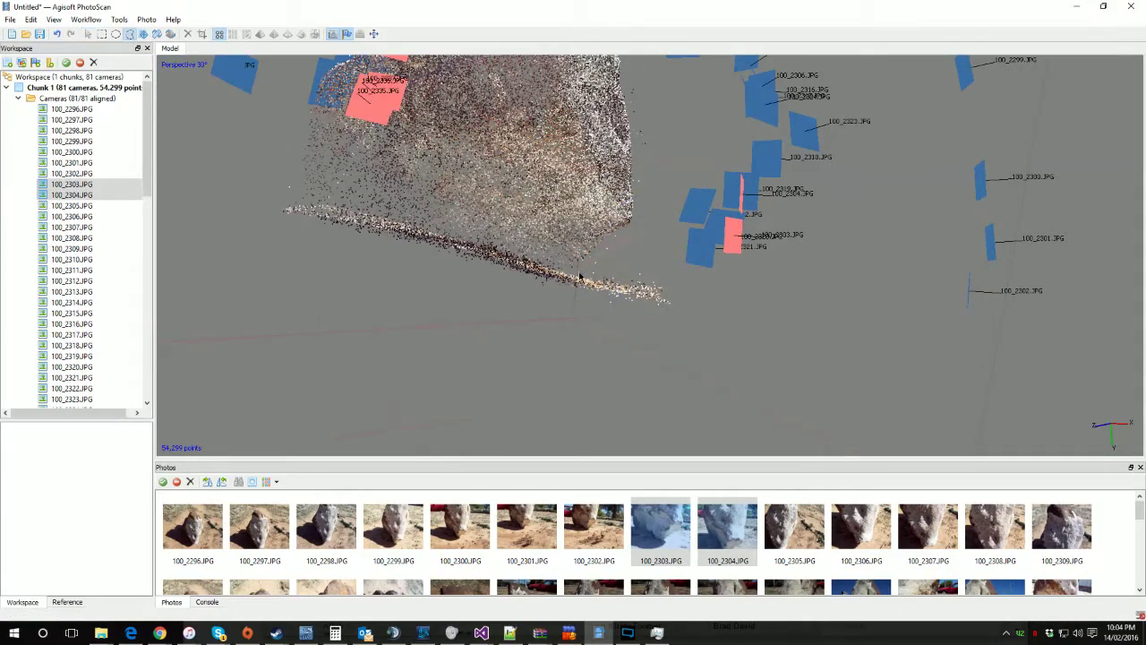
left_click_drag(579, 277, 747, 266)
key("Delete")
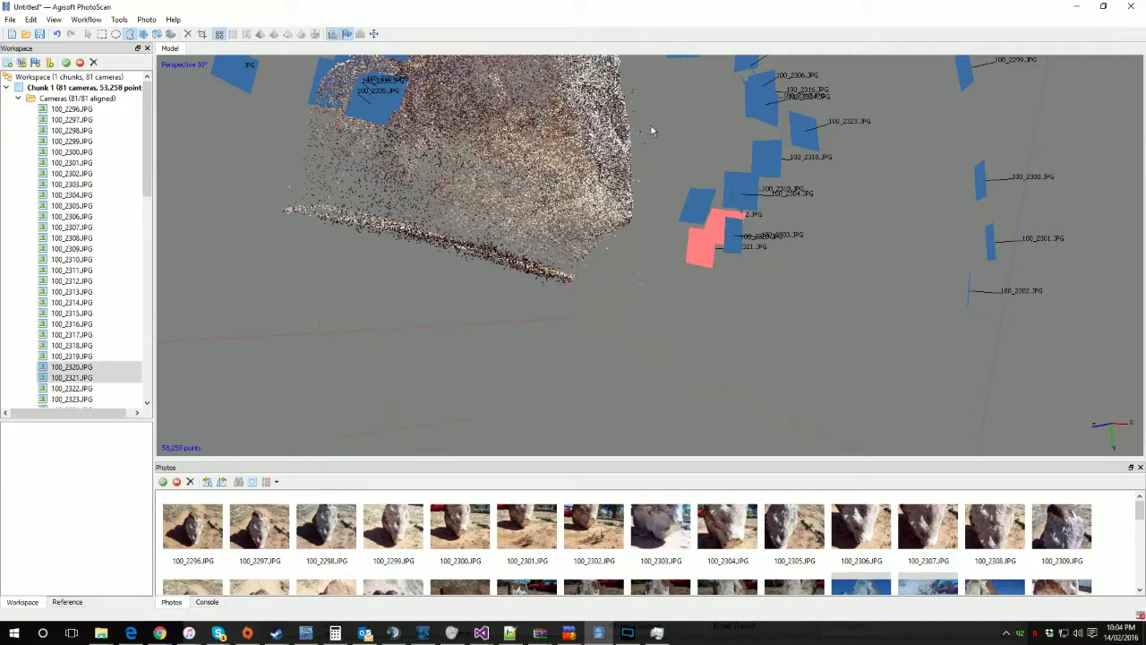
Rotate the sparse cloud to expose the ground points beside the rock's base and delete them with a free-form selection
left_click(88, 34)
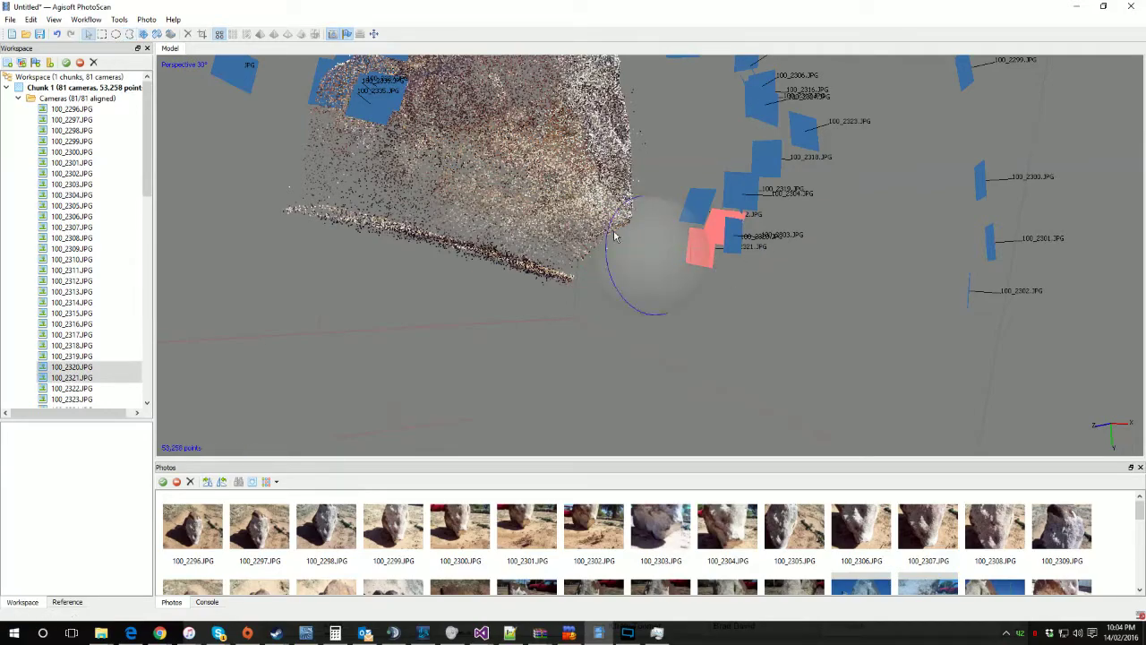
left_click_drag(607, 234, 303, 108)
left_click(129, 34)
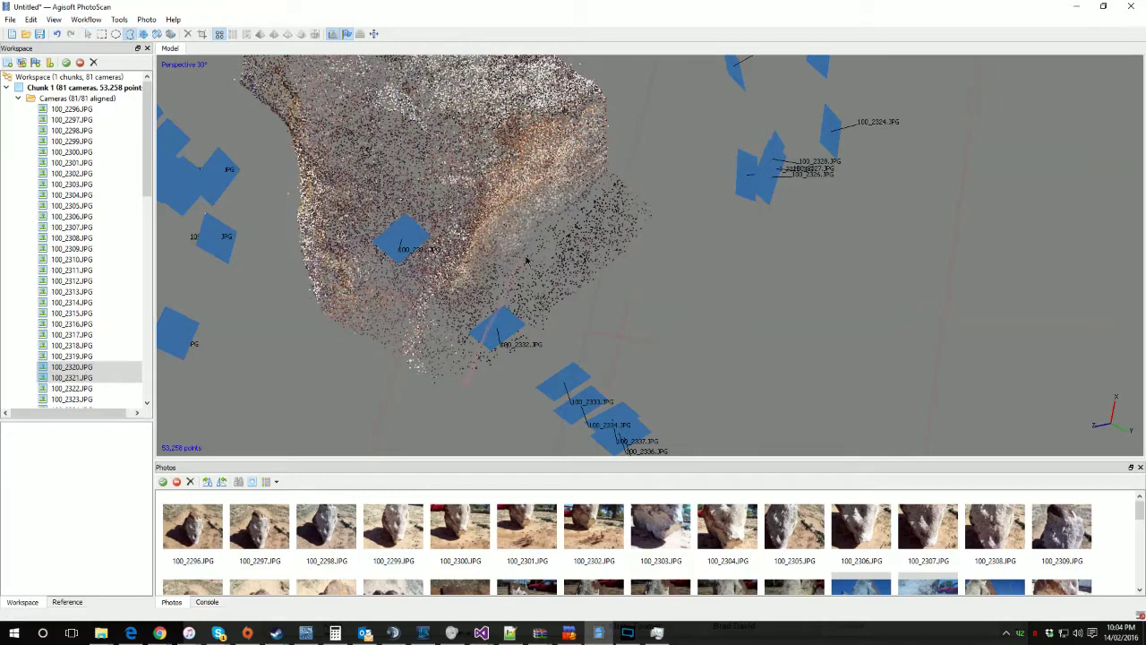
mouse_move(527, 259)
left_mouse_down()
mouse_move(597, 205)
mouse_move(711, 225)
mouse_move(499, 422)
mouse_move(476, 401)
left_mouse_up()
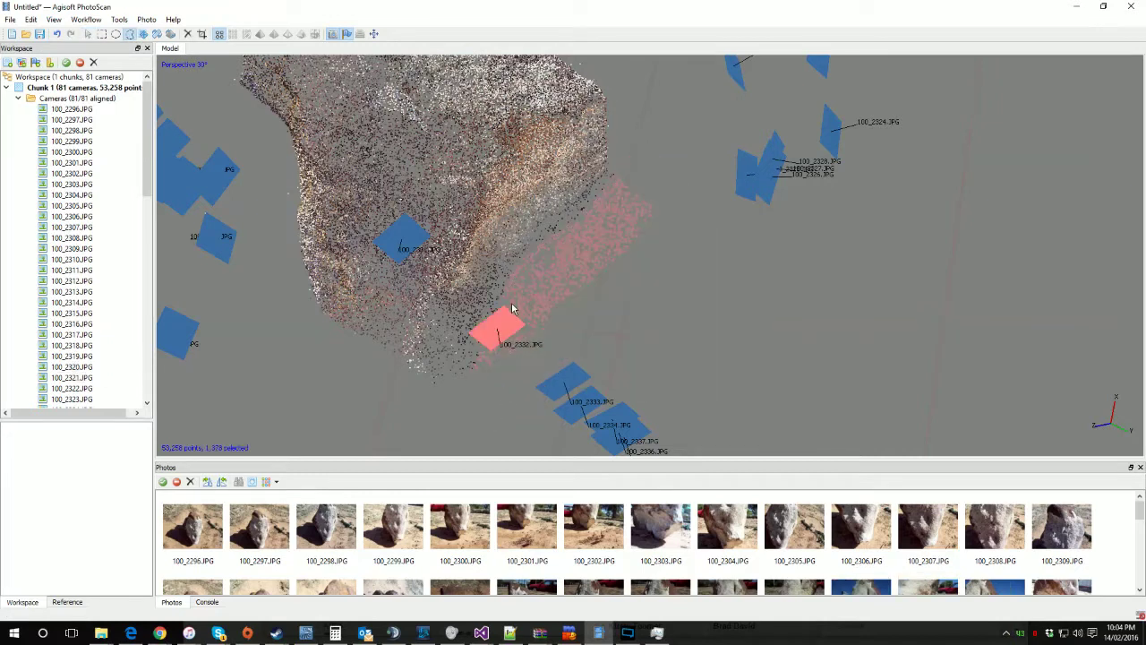
key("Delete")
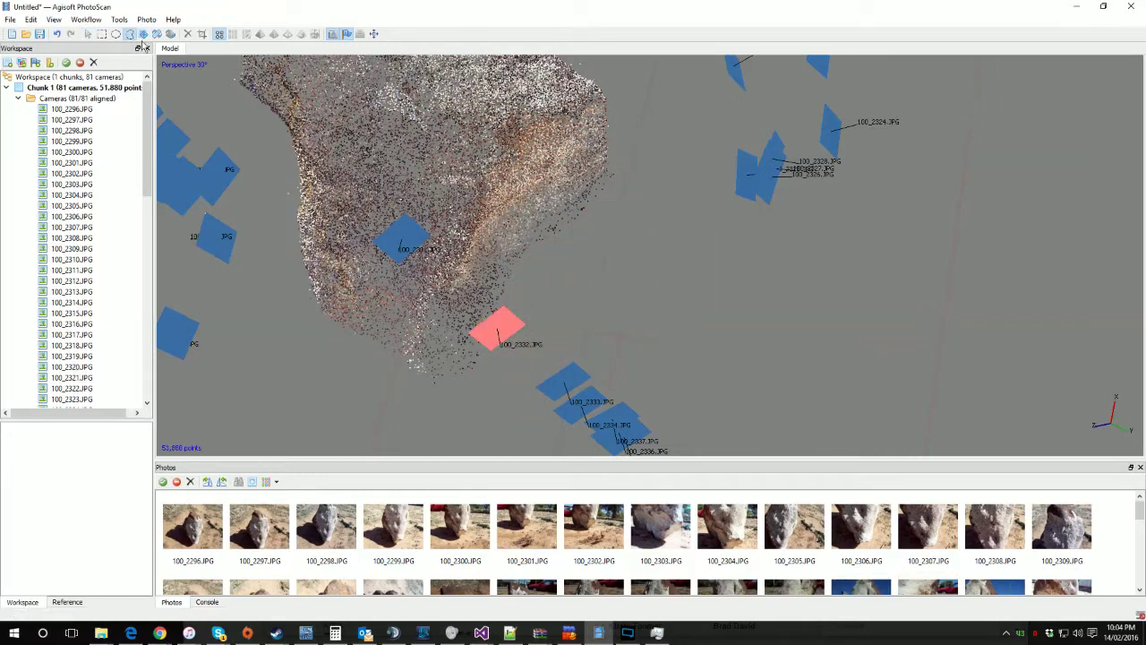
Delete the sparse patch of ground points fanning out from the rock's base, using a free-form selection from the opposite side
left_click(89, 35)
left_click_drag(620, 239, 616, 324)
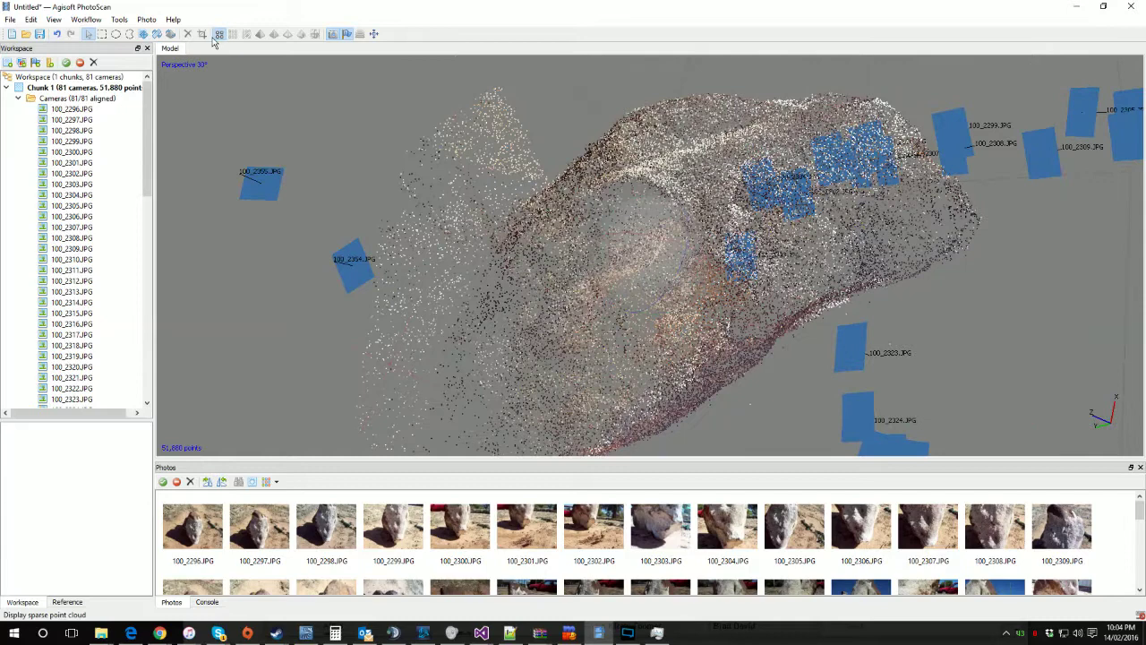
left_click(130, 34)
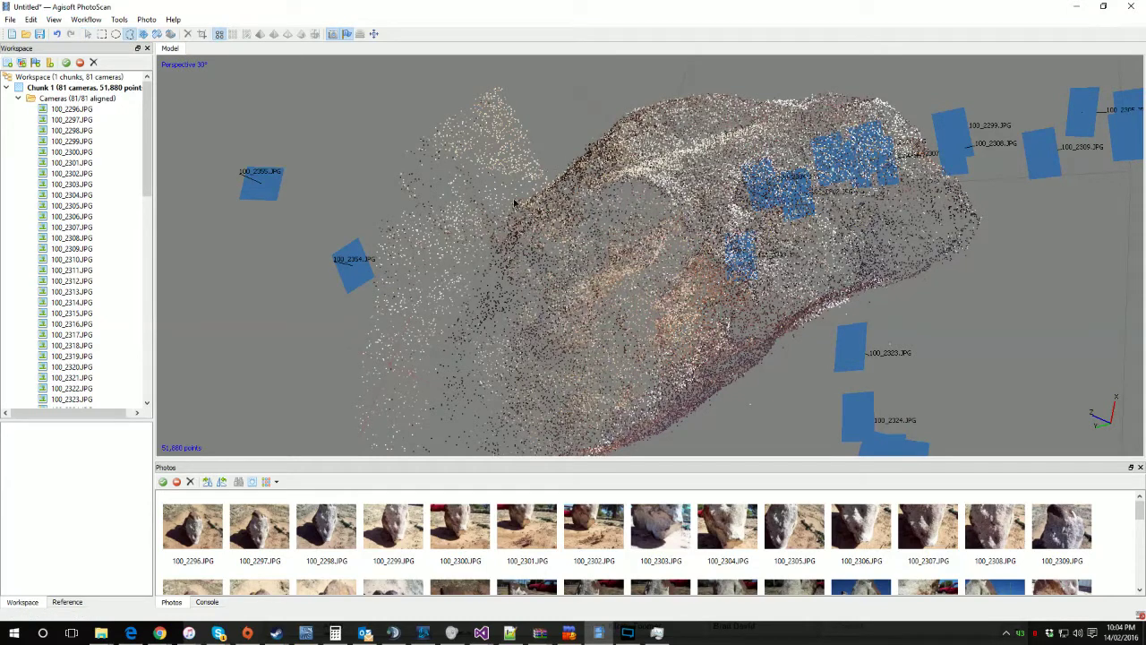
mouse_move(463, 272)
left_mouse_down()
mouse_move(422, 410)
mouse_move(225, 353)
mouse_move(519, 59)
left_mouse_up()
key("Delete")
left_click_drag(599, 262, 532, 124)
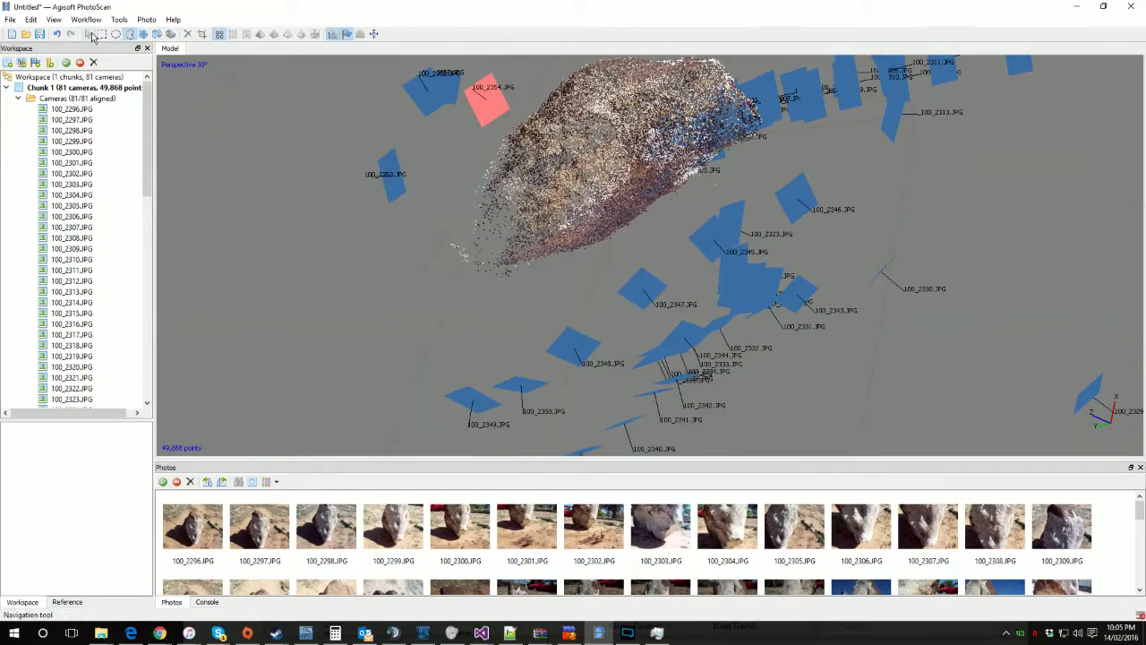
Check the cleaned sparse cloud from several angles and build the dense cloud at Low quality
left_click(88, 33)
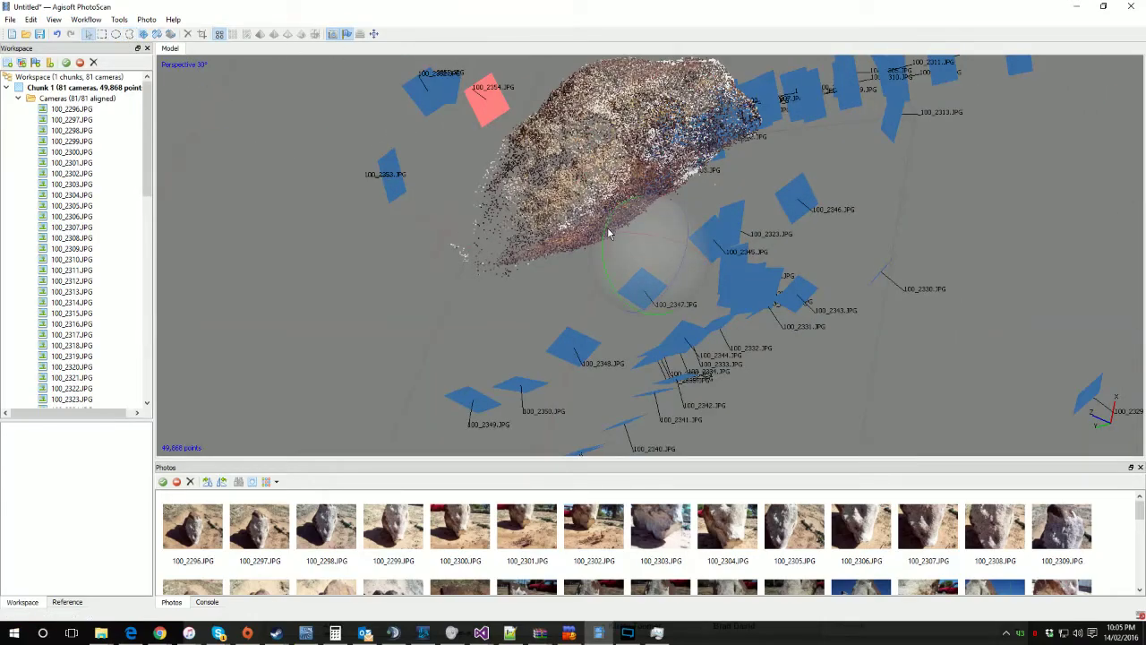
left_click_drag(608, 233, 636, 329)
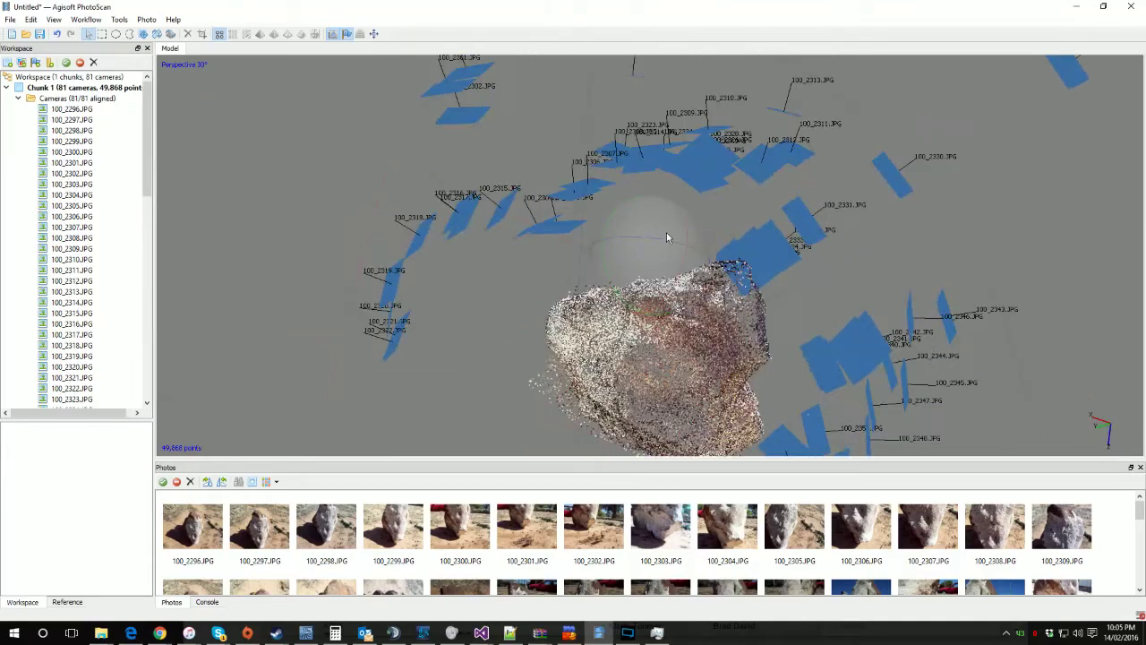
left_click_drag(668, 237, 362, 246)
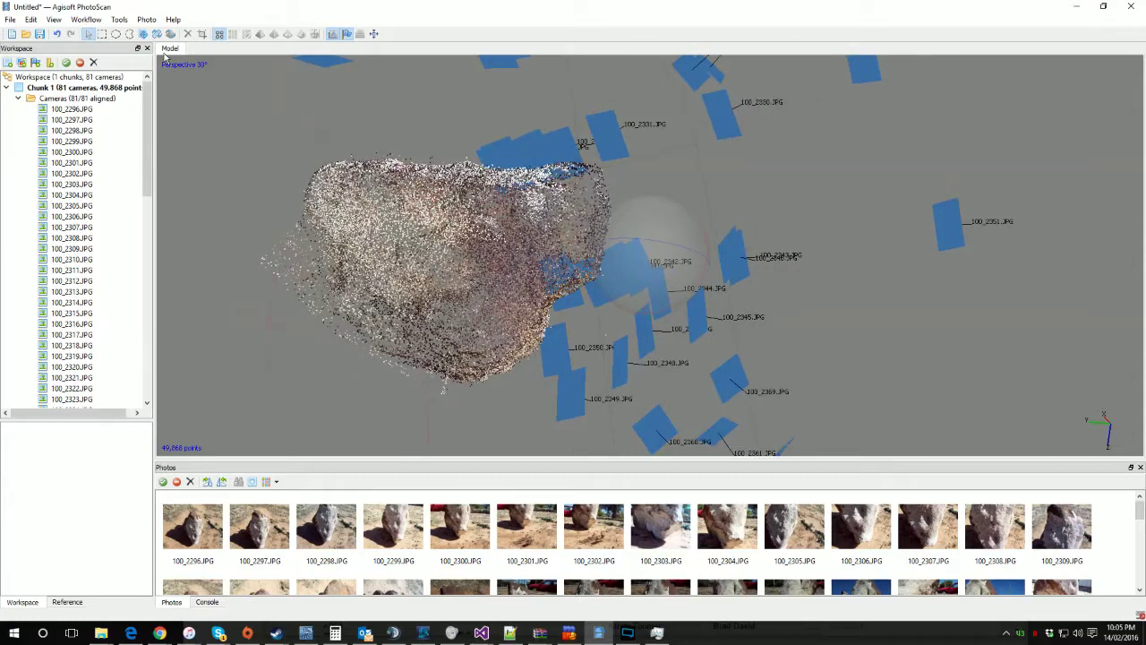
left_click(86, 19)
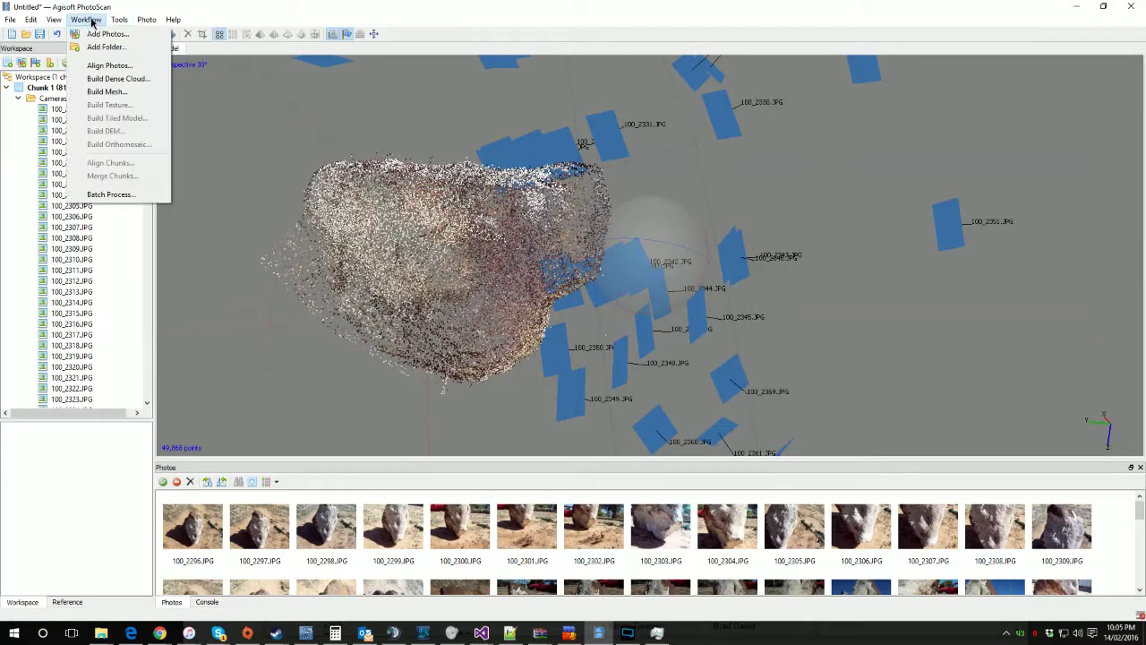
left_click(108, 79)
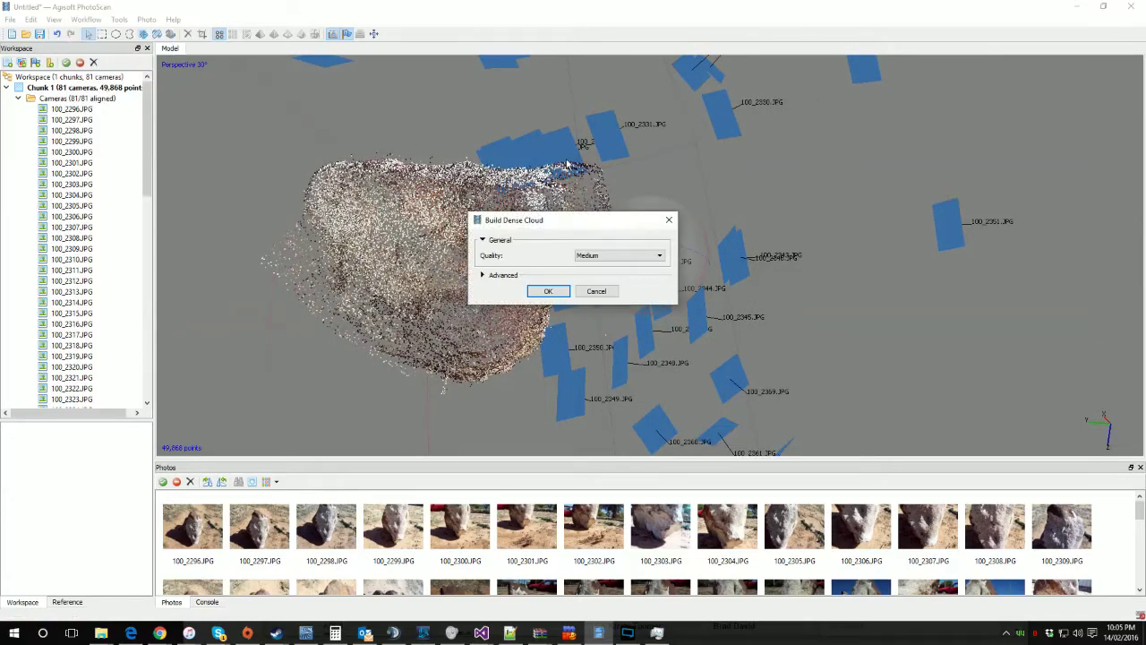
left_click(652, 257)
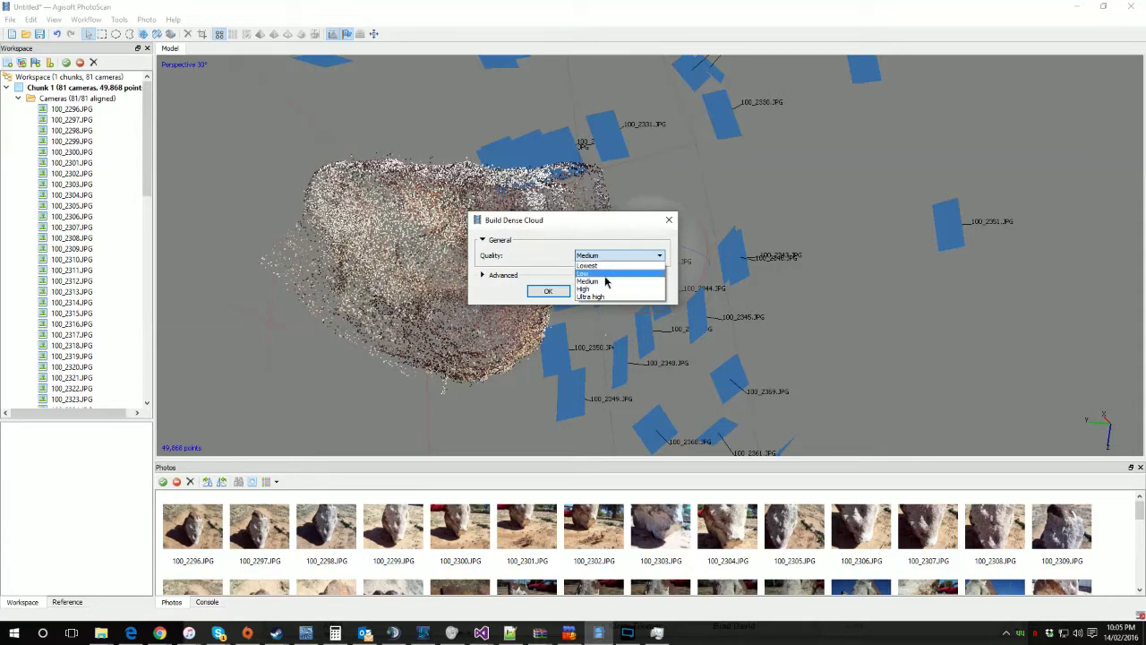
left_click(606, 274)
left_click_drag(509, 227, 704, 194)
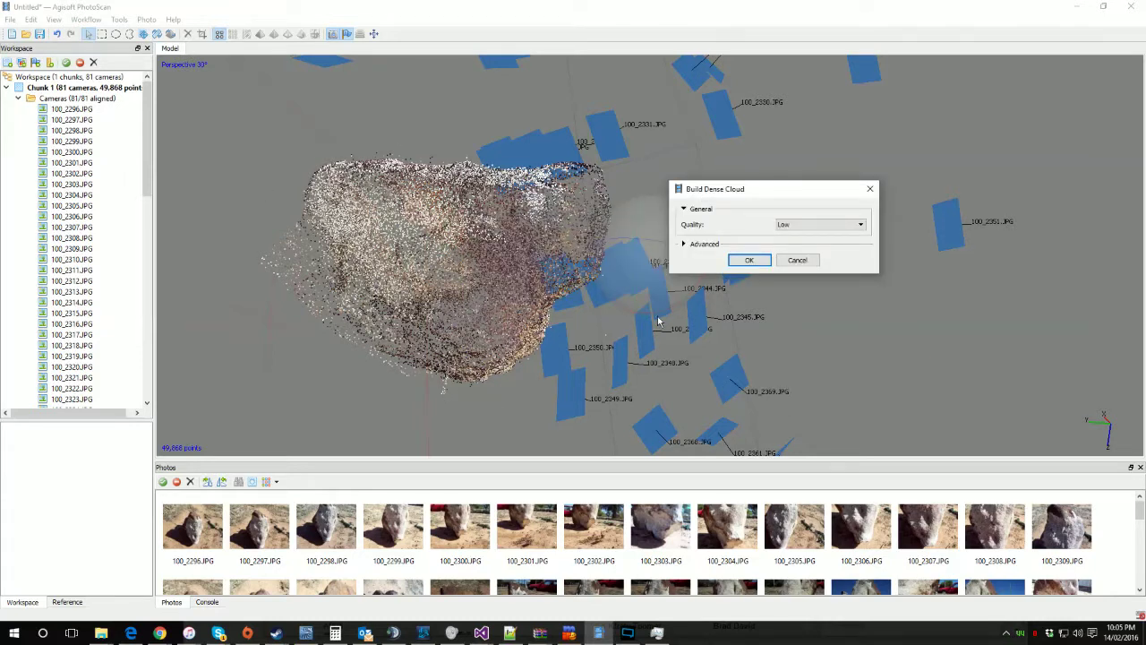
left_click(819, 224)
left_click(804, 243)
left_click(750, 261)
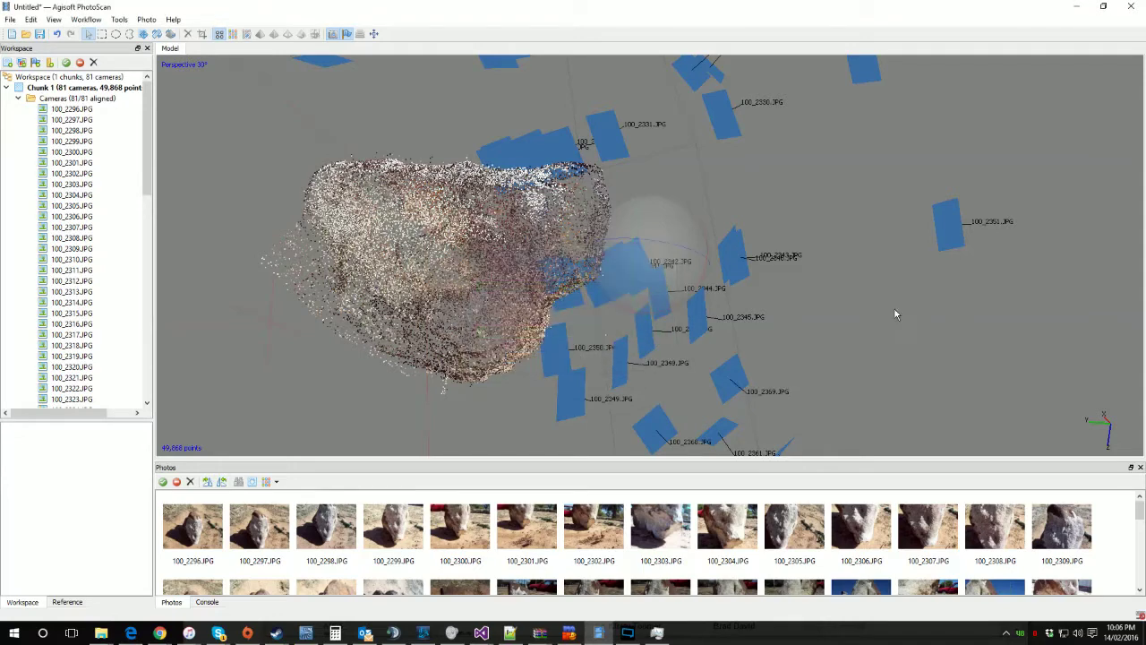
Display the dense point cloud instead of the sparse one
scroll(749, 262, "down", 2)
scroll(748, 262, "up", 2)
scroll(749, 262, "down", 2)
scroll(749, 262, "up", 3)
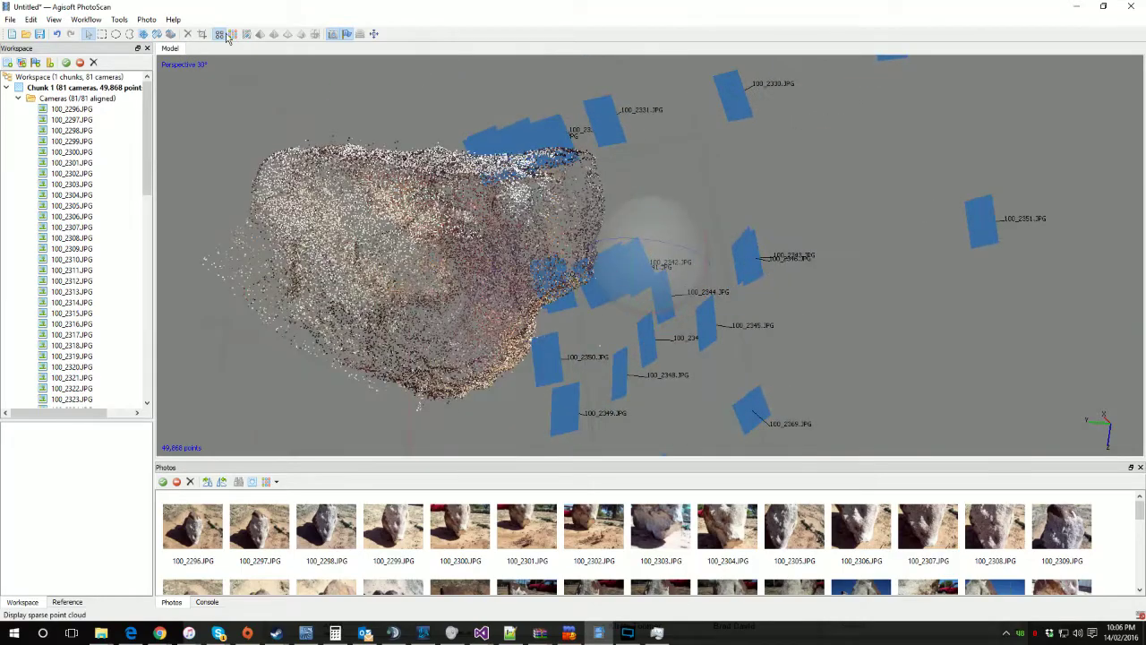
left_click(232, 35)
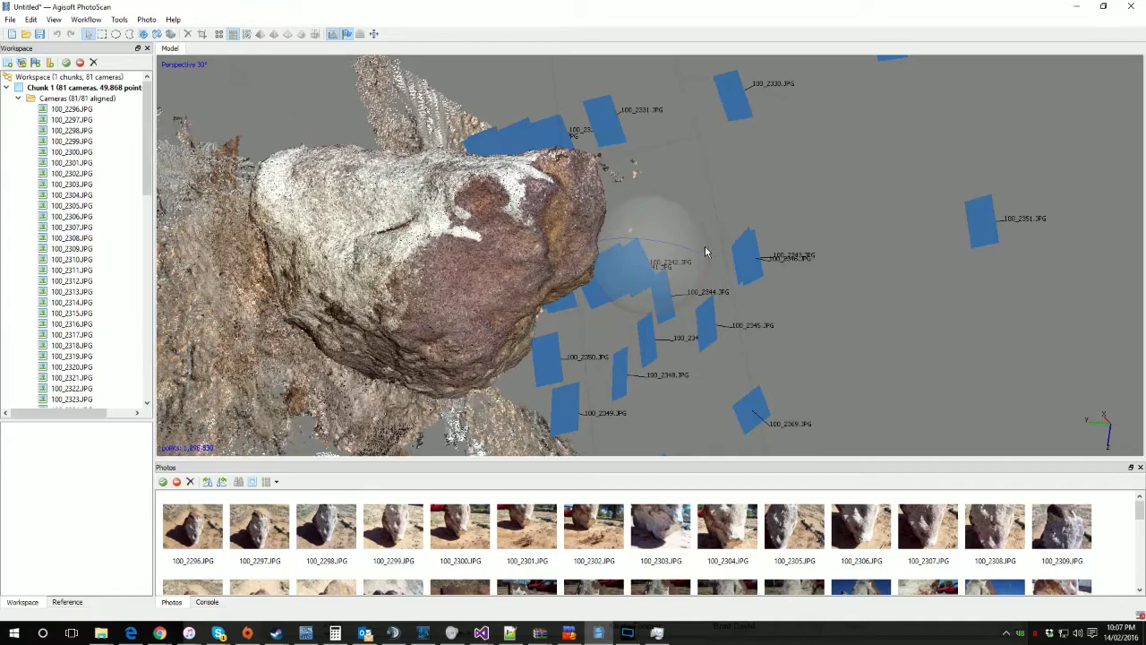
Crop the dense cloud to a free-form selection drawn around the rock, viewed from above
mouse_move(688, 256)
left_mouse_down()
mouse_move(663, 252)
mouse_move(679, 242)
left_mouse_up()
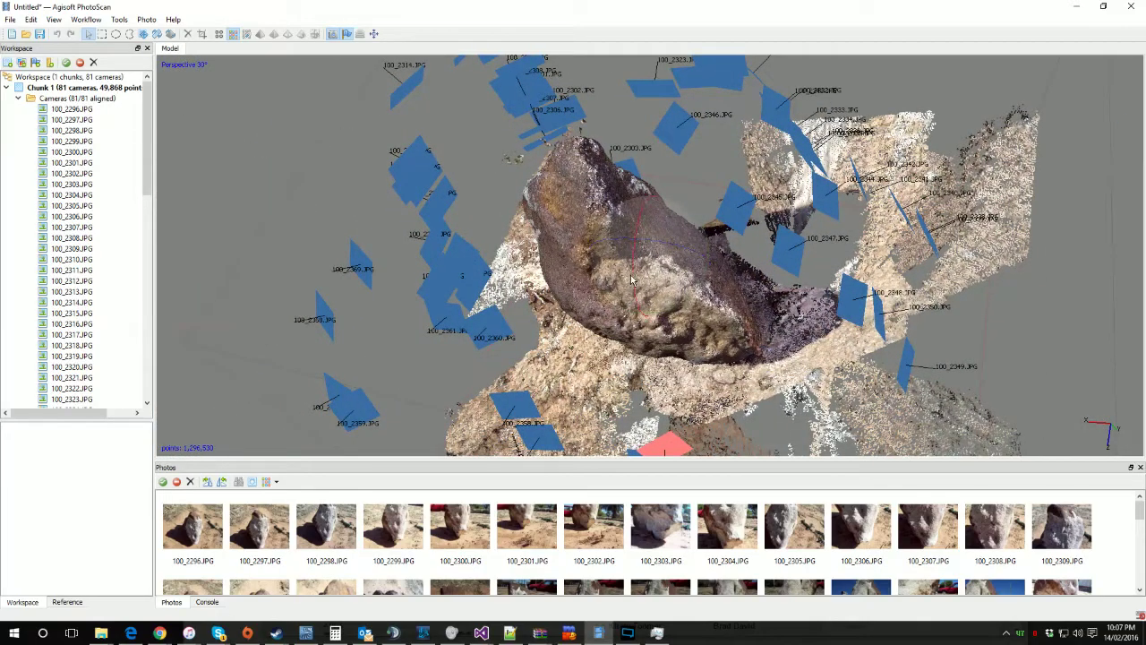
left_click_drag(633, 280, 494, 143)
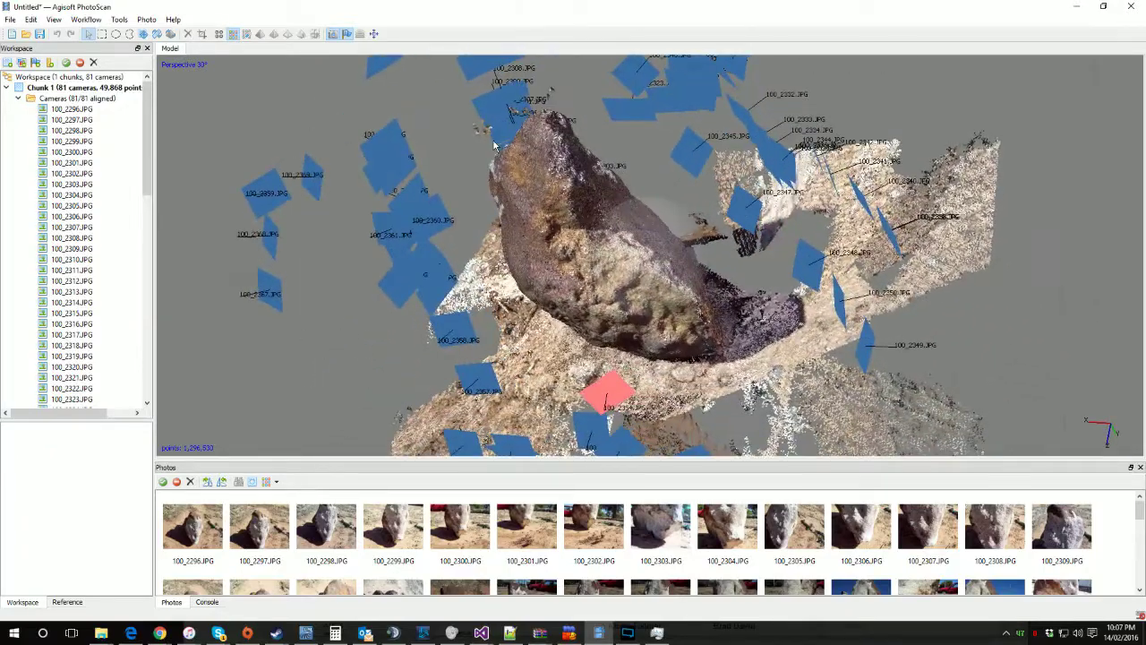
scroll(515, 180, "up", 2)
left_click_drag(678, 243, 573, 255)
scroll(573, 255, "up", 1)
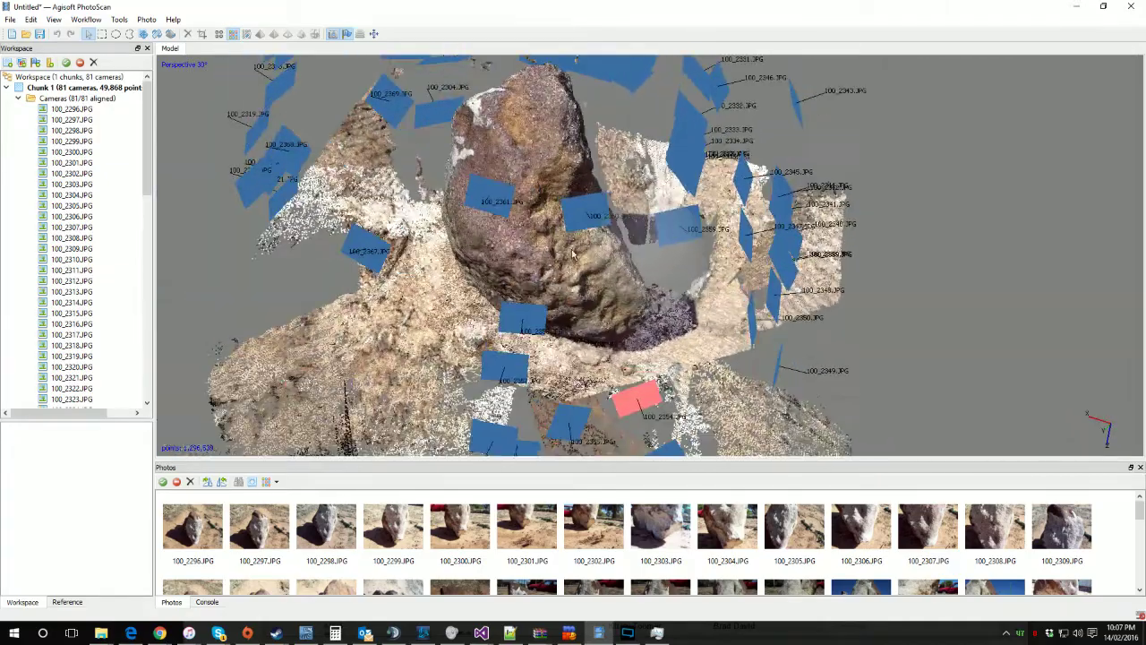
left_click_drag(670, 225, 544, 186)
left_click(103, 33)
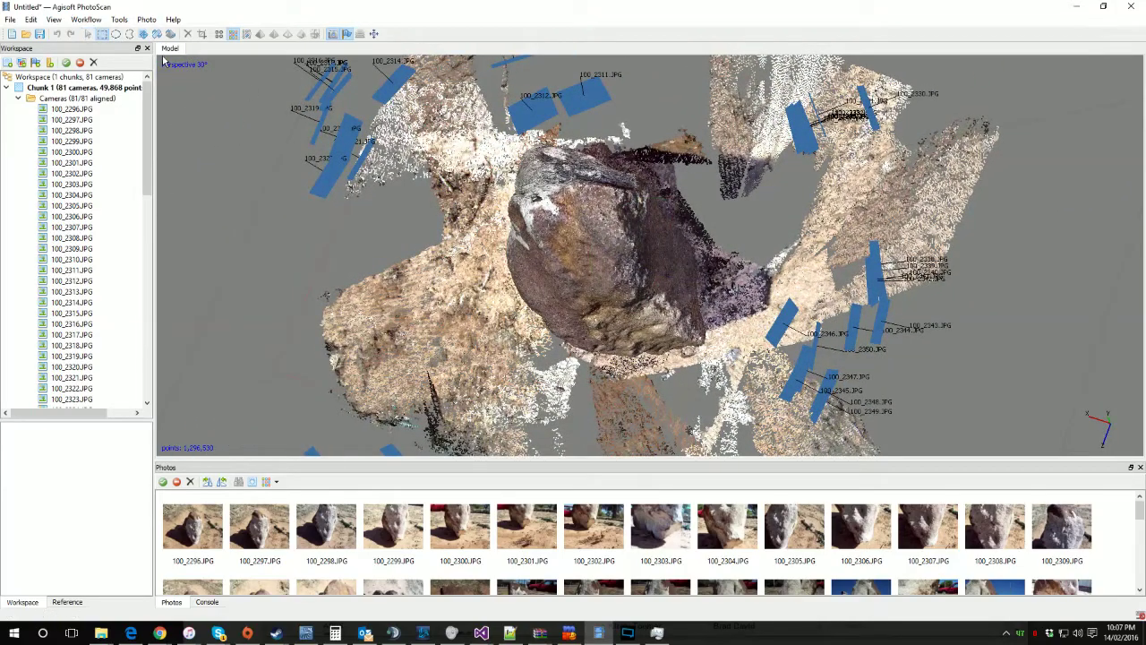
left_click(130, 34)
mouse_move(506, 170)
left_mouse_down()
mouse_move(490, 287)
mouse_move(564, 363)
mouse_move(690, 376)
mouse_move(743, 318)
mouse_move(708, 179)
mouse_move(627, 139)
left_mouse_up()
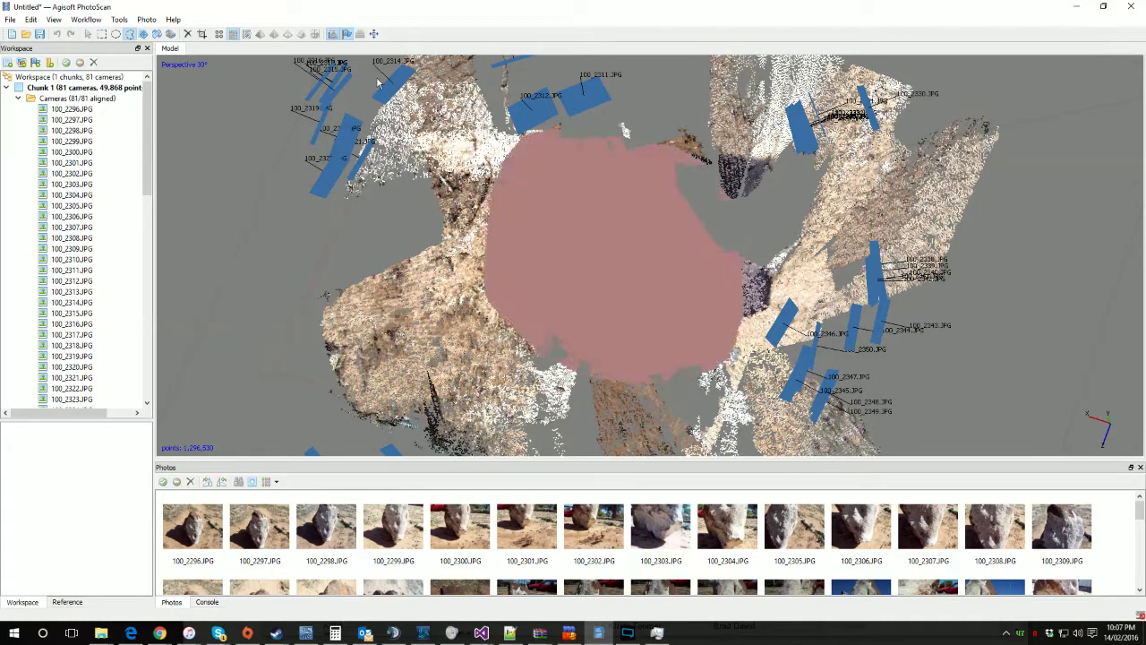
left_click(240, 34)
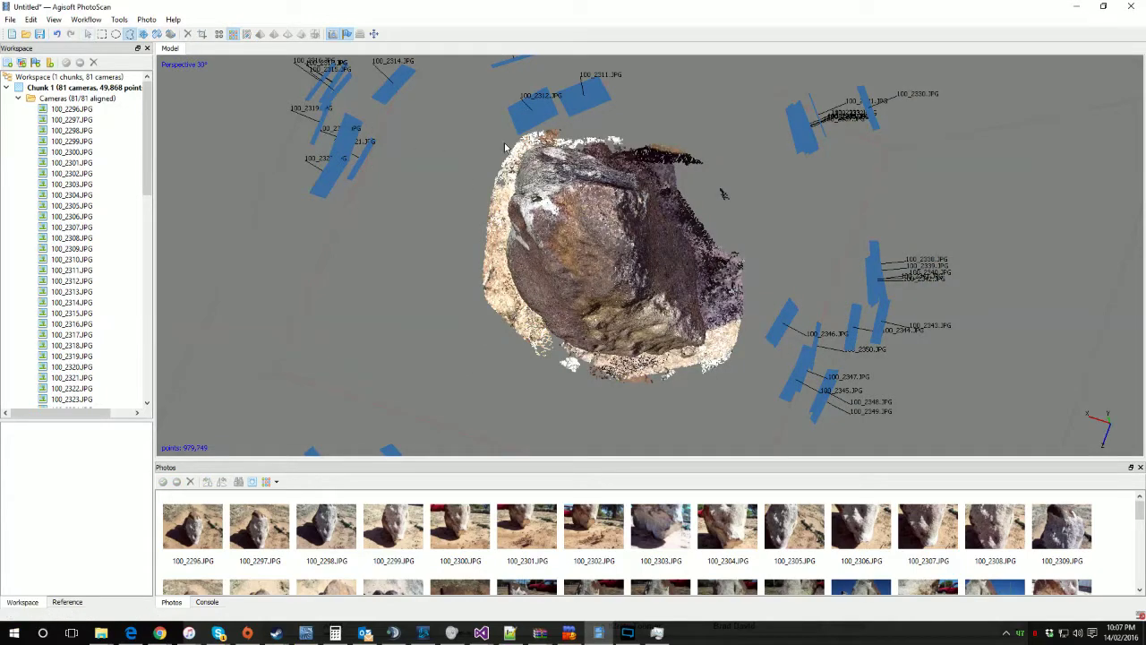
Delete the wide ground areas beside and below the rock in the dense cloud with two free-form selections
left_click(88, 34)
left_click_drag(598, 320, 506, 213)
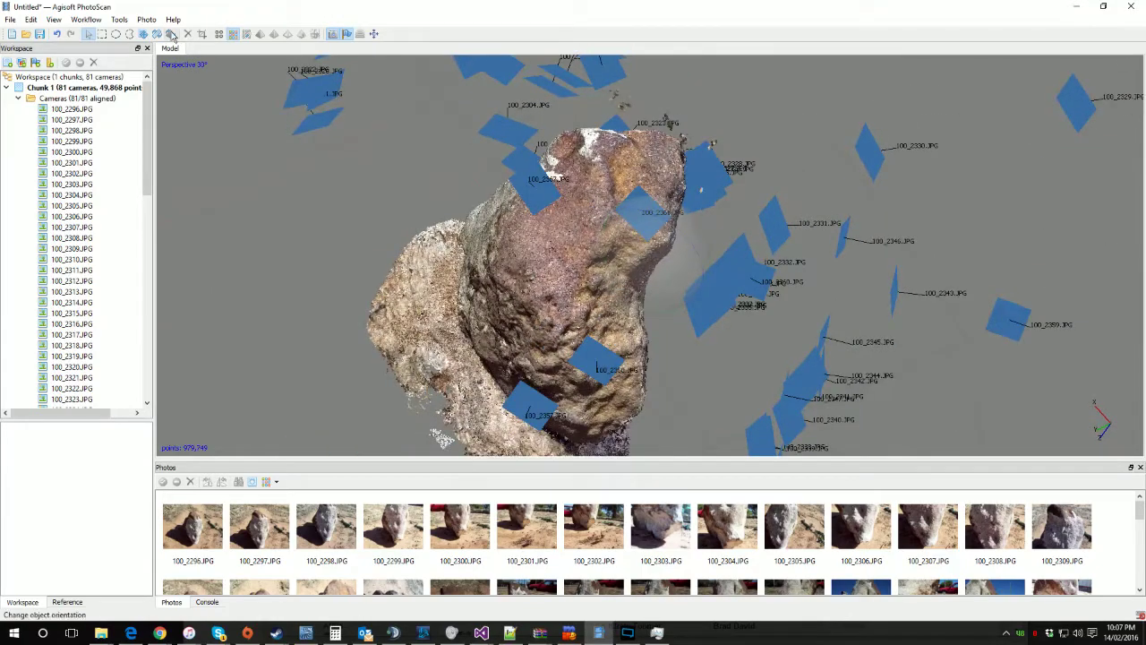
left_click(128, 36)
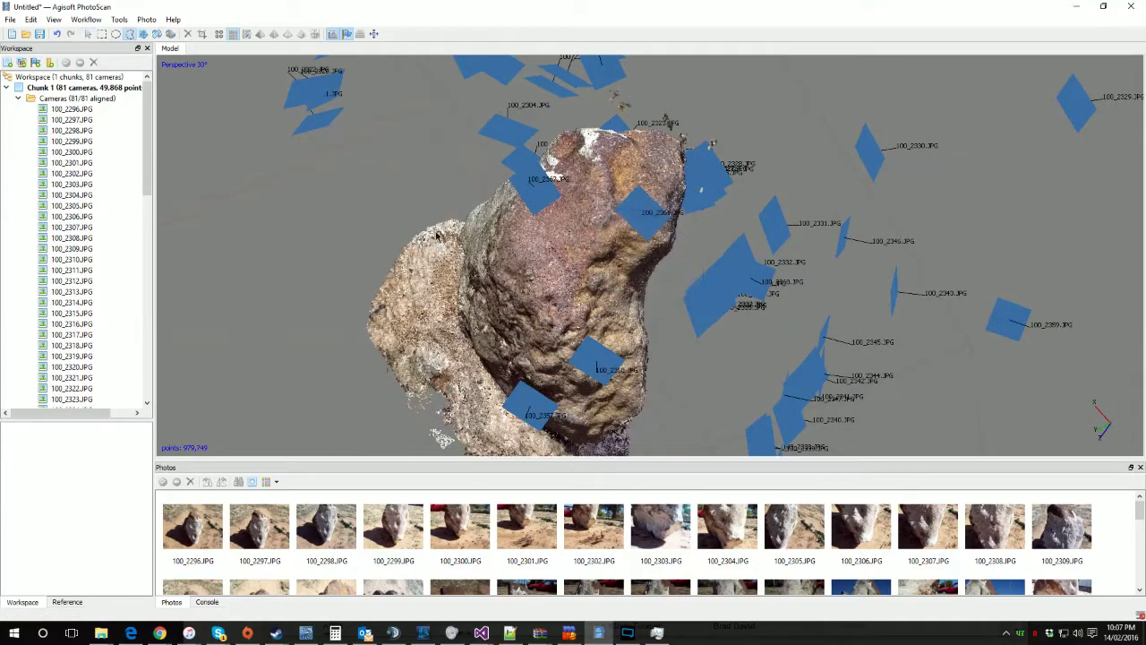
mouse_move(437, 235)
left_mouse_down()
mouse_move(453, 345)
mouse_move(519, 430)
mouse_move(586, 548)
mouse_move(280, 187)
mouse_move(293, 191)
left_mouse_up()
key("Delete")
middle_click_drag(627, 448, 487, 350)
mouse_move(490, 383)
left_mouse_down()
mouse_move(546, 376)
mouse_move(418, 499)
mouse_move(445, 398)
left_mouse_up()
key("Delete")
middle_click_drag(405, 266, 527, 310)
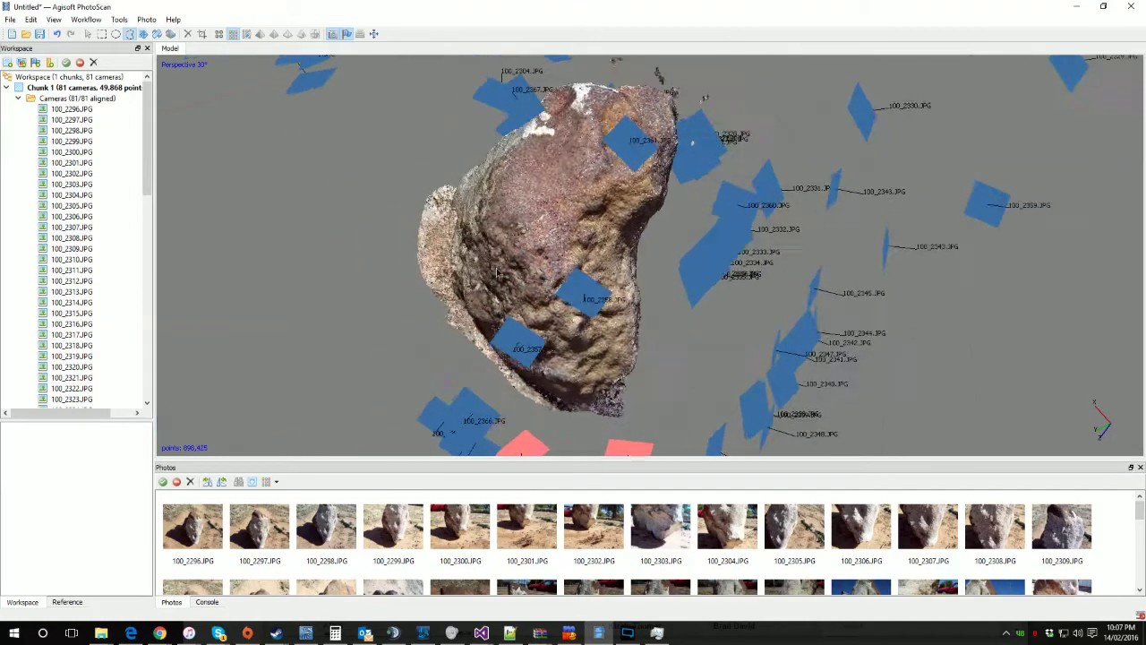
Rotate the rock and delete the remaining ground flap and stray fragments along its lower side with free-form selections
left_click(91, 35)
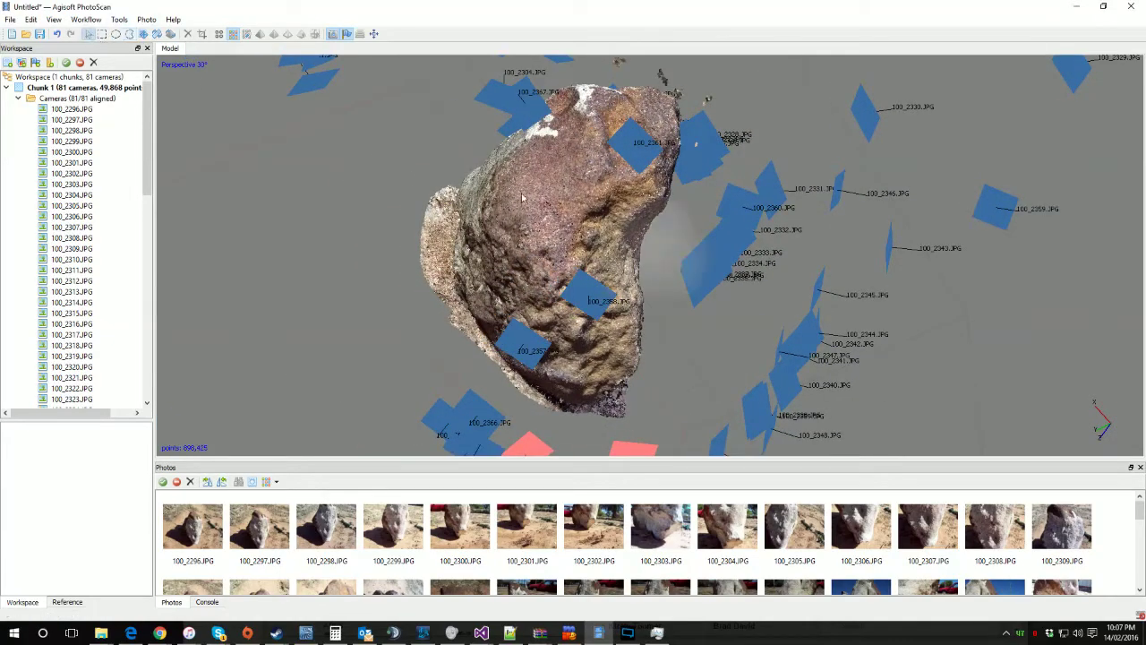
left_click_drag(665, 266, 689, 251)
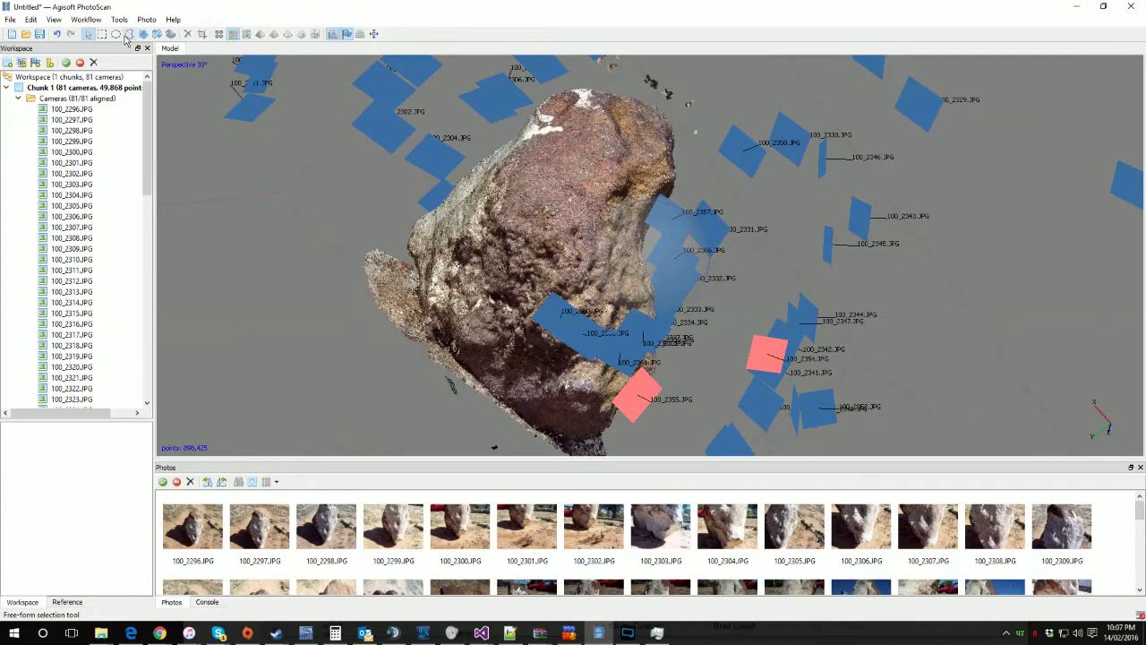
left_click(129, 35)
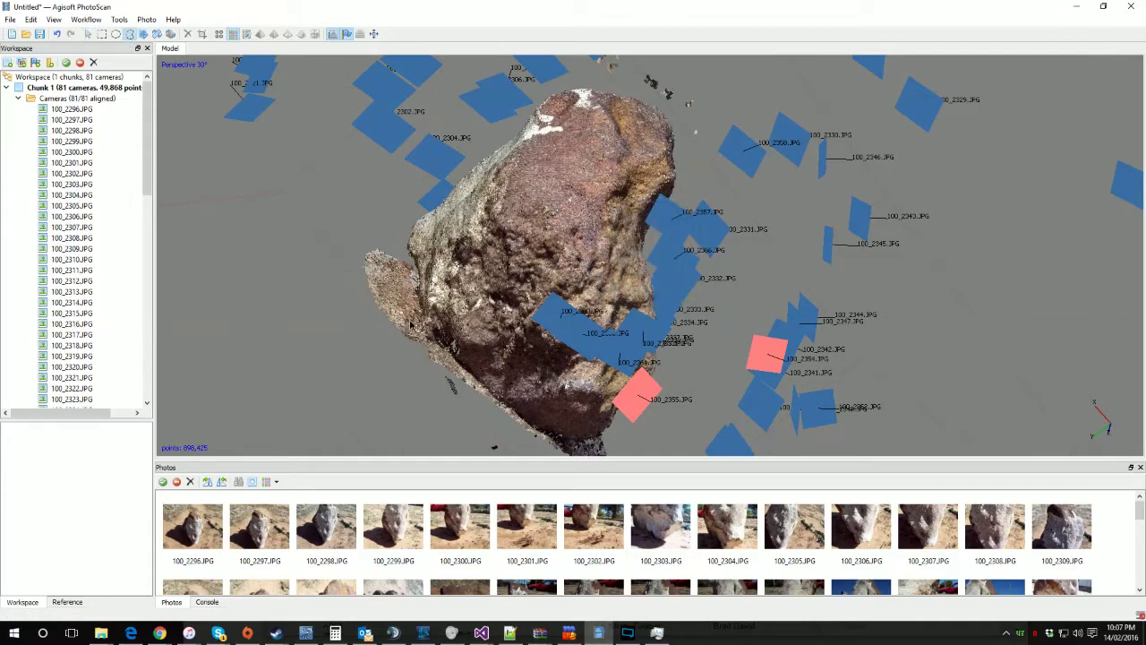
key("Delete")
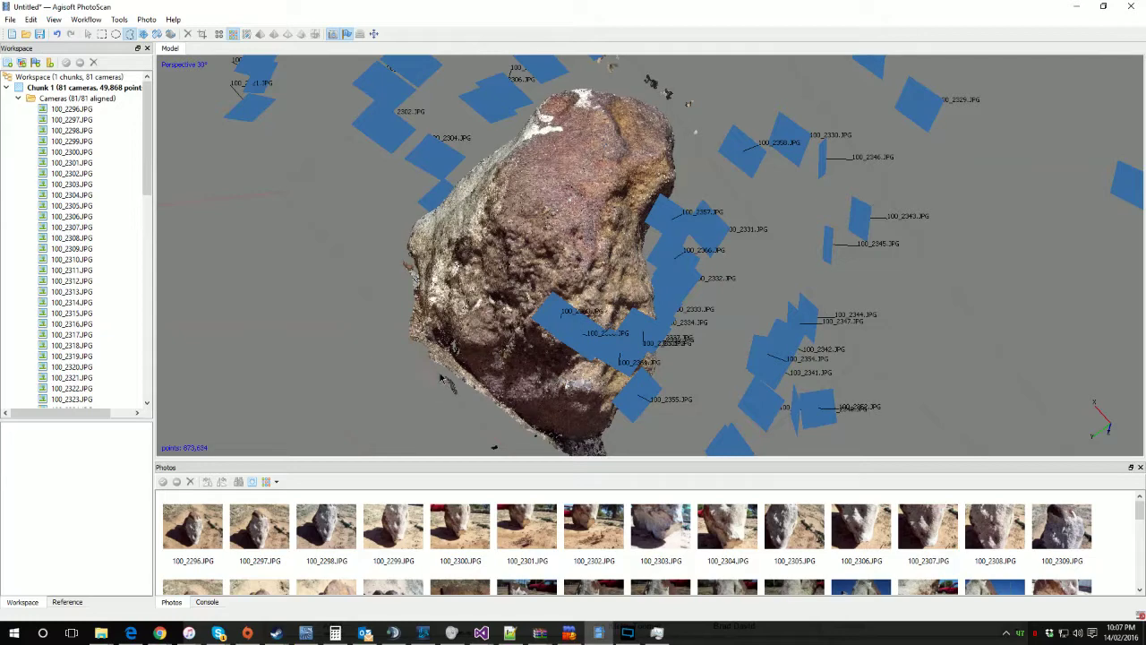
key("Delete")
key("Delete")
Turn to the rock's far side and delete the large dark ground patch behind it, following the rock's edge with a free-form selection
left_click(88, 35)
left_click_drag(676, 259, 586, 196)
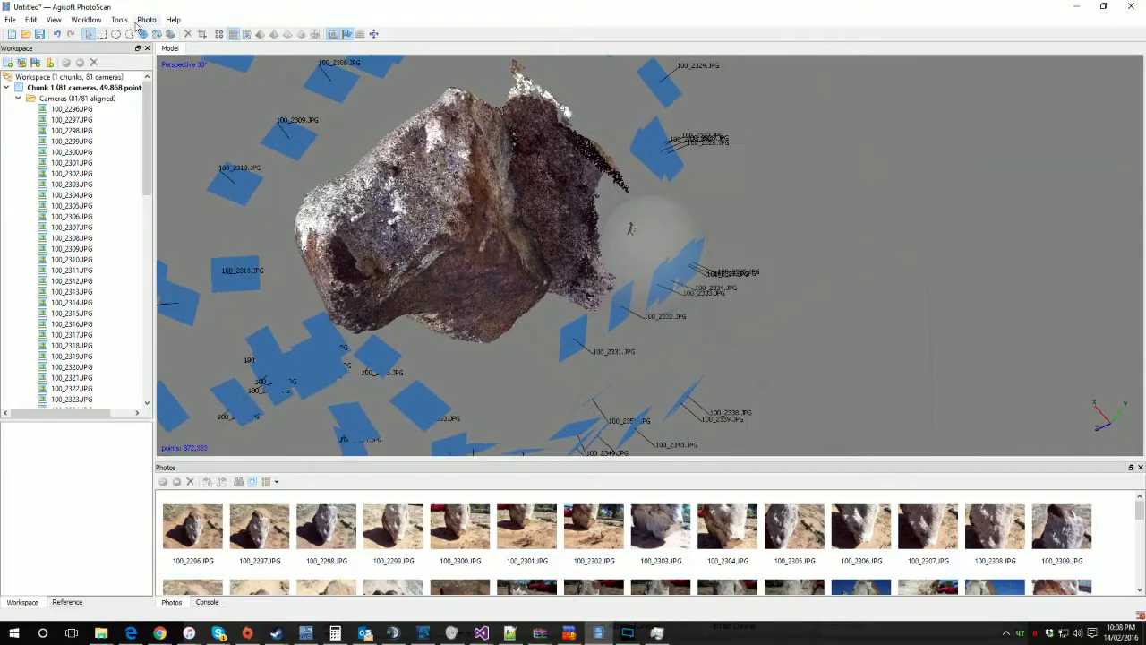
left_click(129, 33)
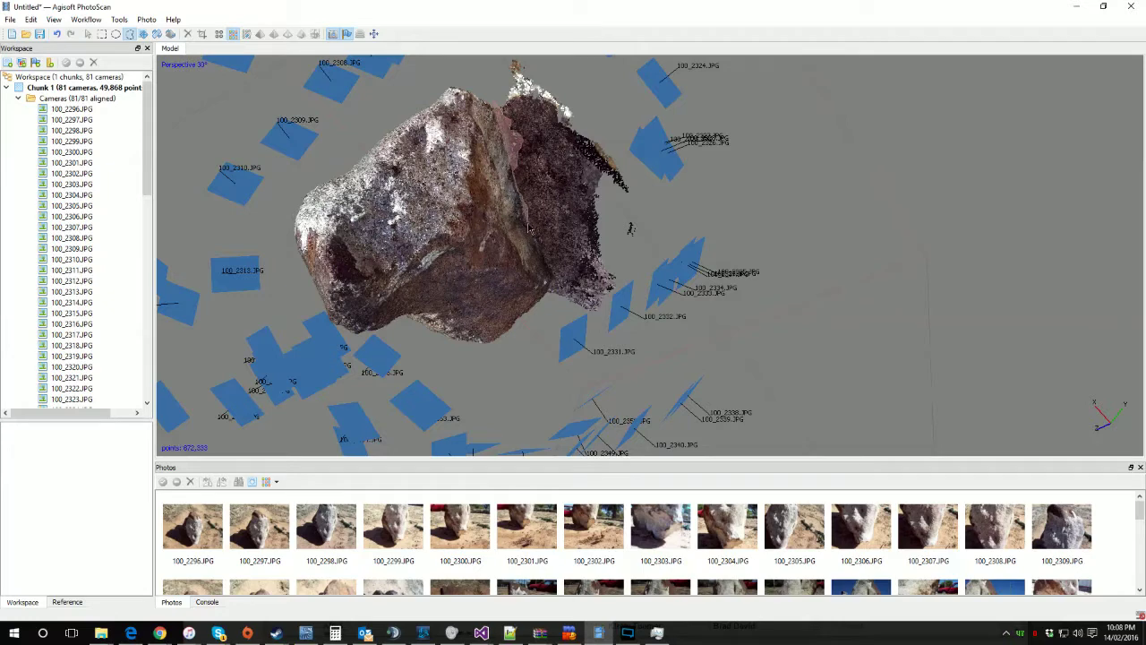
mouse_move(529, 230)
left_mouse_down()
mouse_move(555, 267)
mouse_move(761, 201)
mouse_move(516, 71)
mouse_move(533, 78)
left_mouse_up()
key("Delete")
Trim the leftover ground points fringing the rock's outer edge with close-up free-form selections
scroll(610, 140, "up", 6)
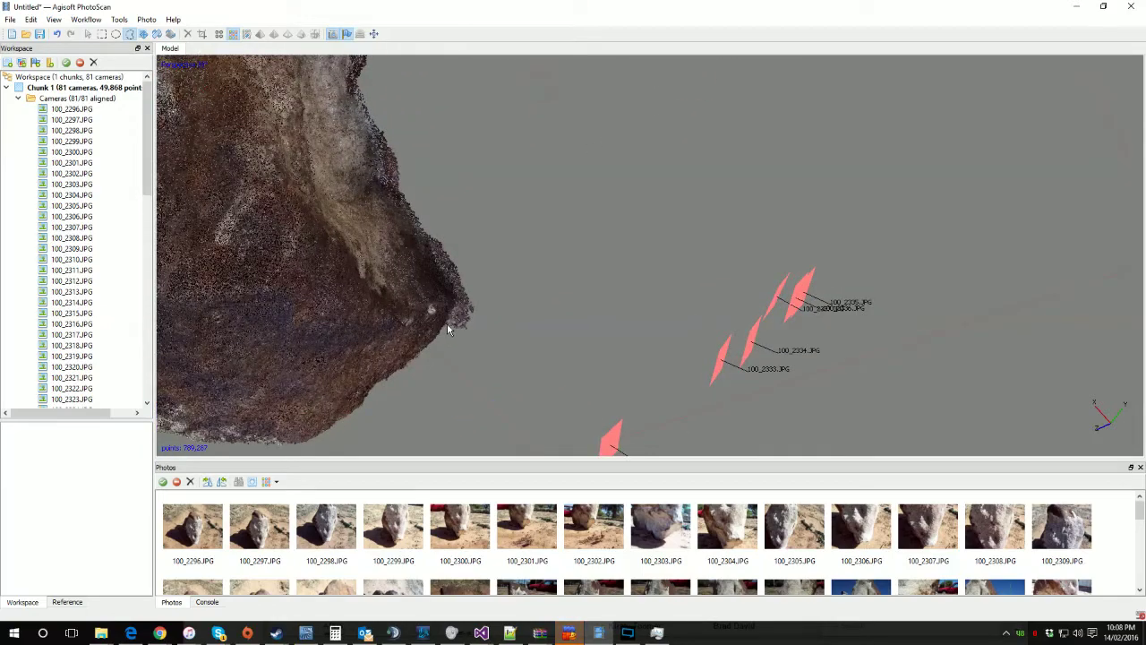
mouse_move(440, 258)
left_mouse_down()
mouse_move(533, 234)
mouse_move(552, 300)
left_mouse_up()
key("Delete")
middle_click_drag(541, 130, 630, 309)
left_click_drag(630, 309, 497, 223)
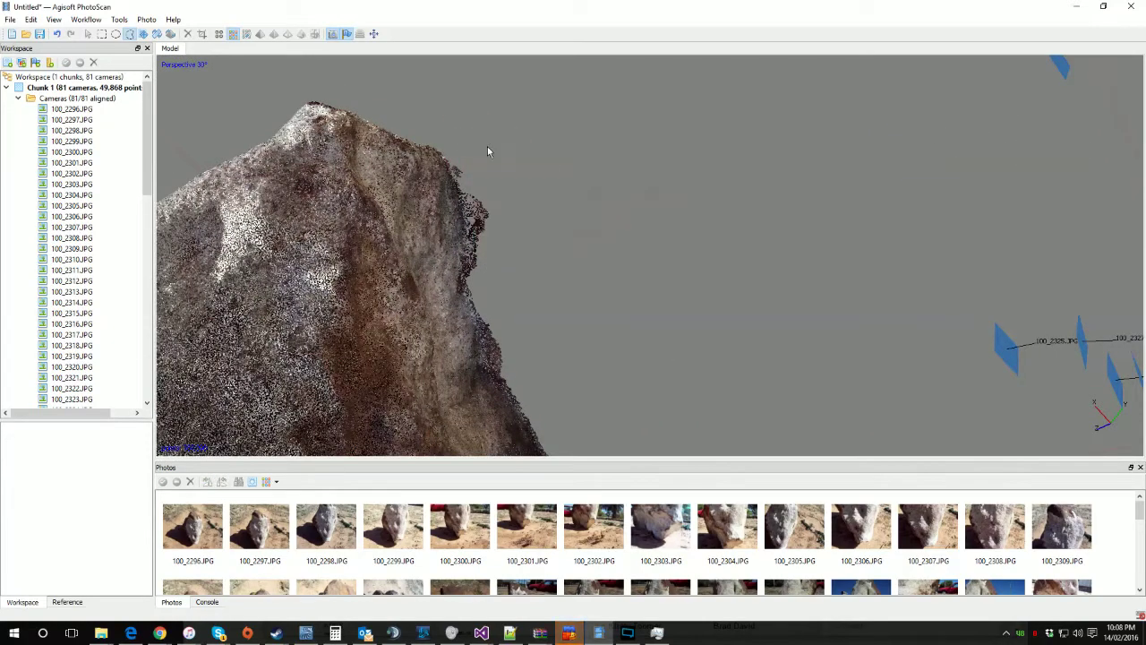
scroll(513, 149, "down", 5)
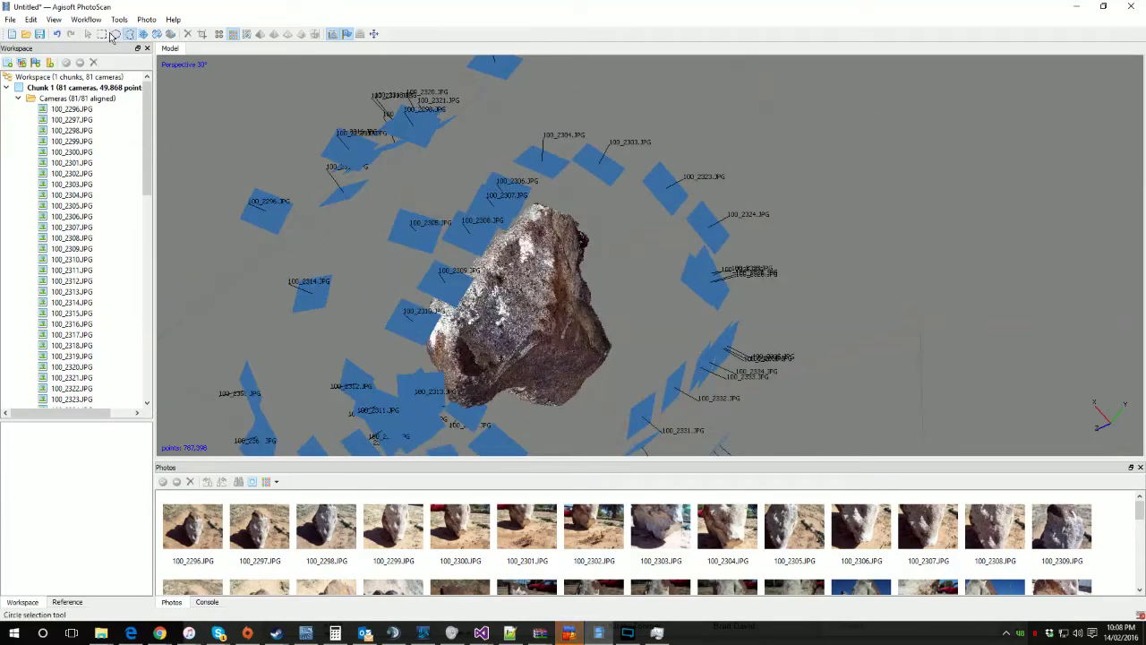
Turn to the rock's underside and delete the thin ground flap along its lower edge with a free-form selection
left_click(89, 35)
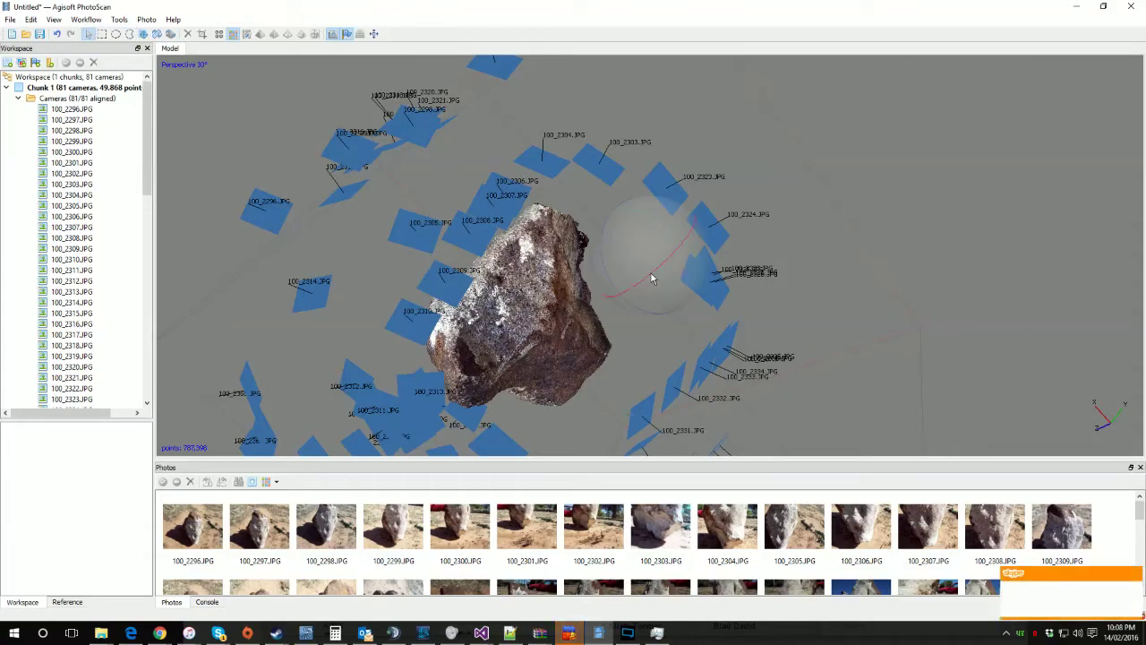
left_click_drag(652, 280, 517, 237)
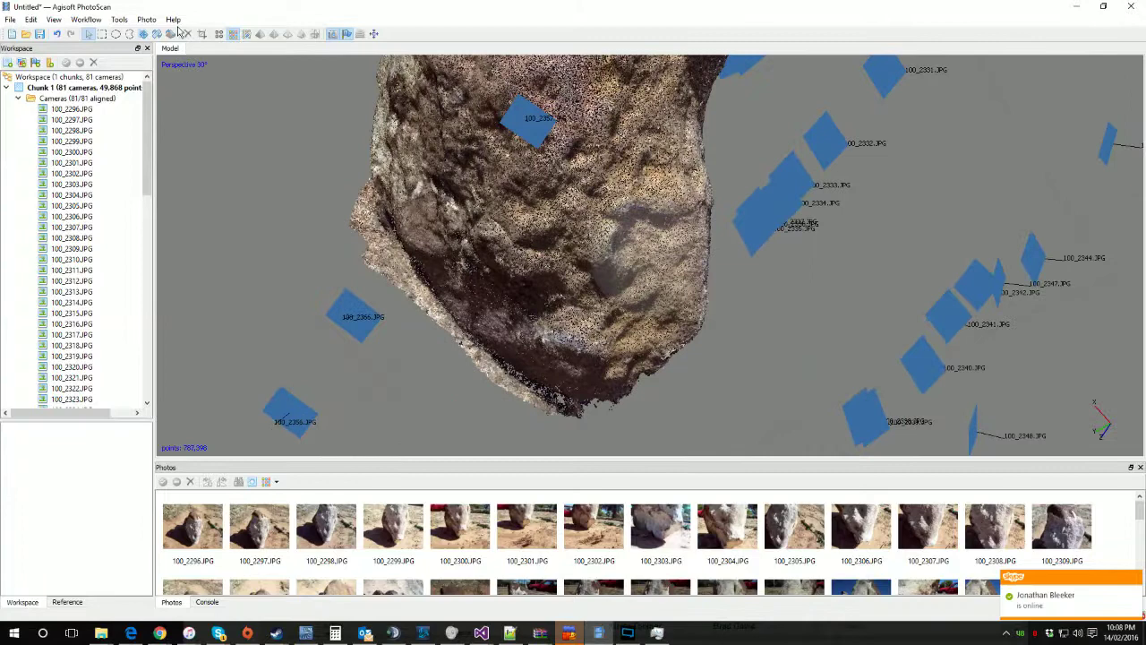
left_click(128, 33)
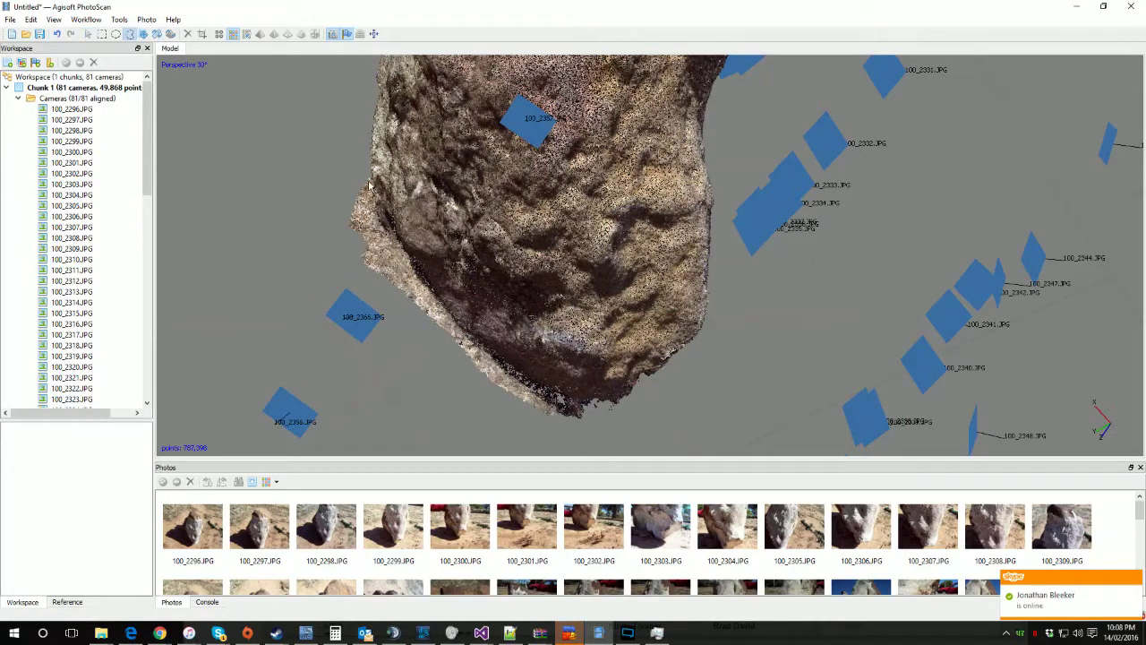
mouse_move(392, 254)
left_mouse_down()
mouse_move(551, 417)
mouse_move(185, 130)
left_mouse_up()
key("Delete")
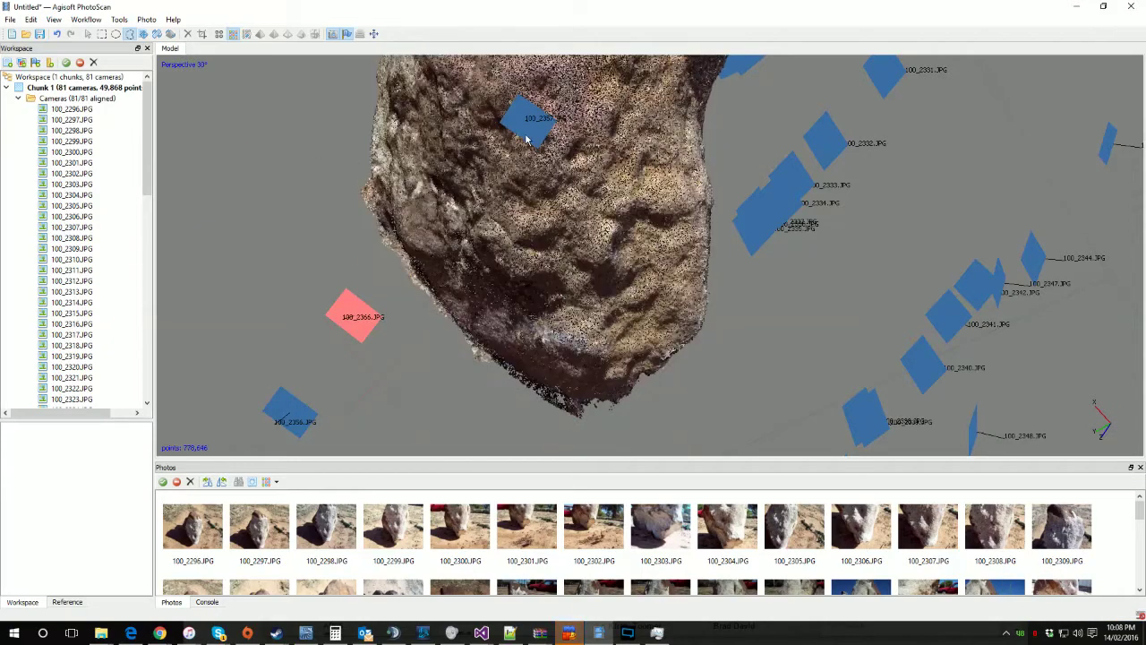
left_click_drag(526, 139, 550, 110)
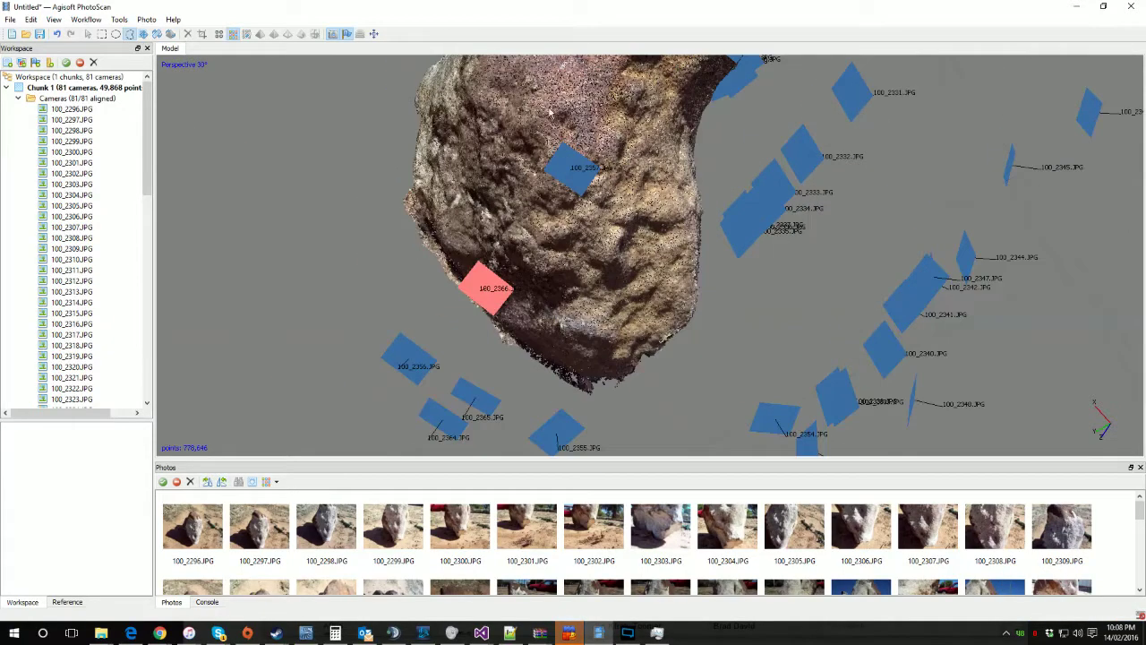
Build a mesh from the dense cloud with Arbitrary surface type and a custom face count of 10,000
left_click(123, 20)
mouse_move(86, 20)
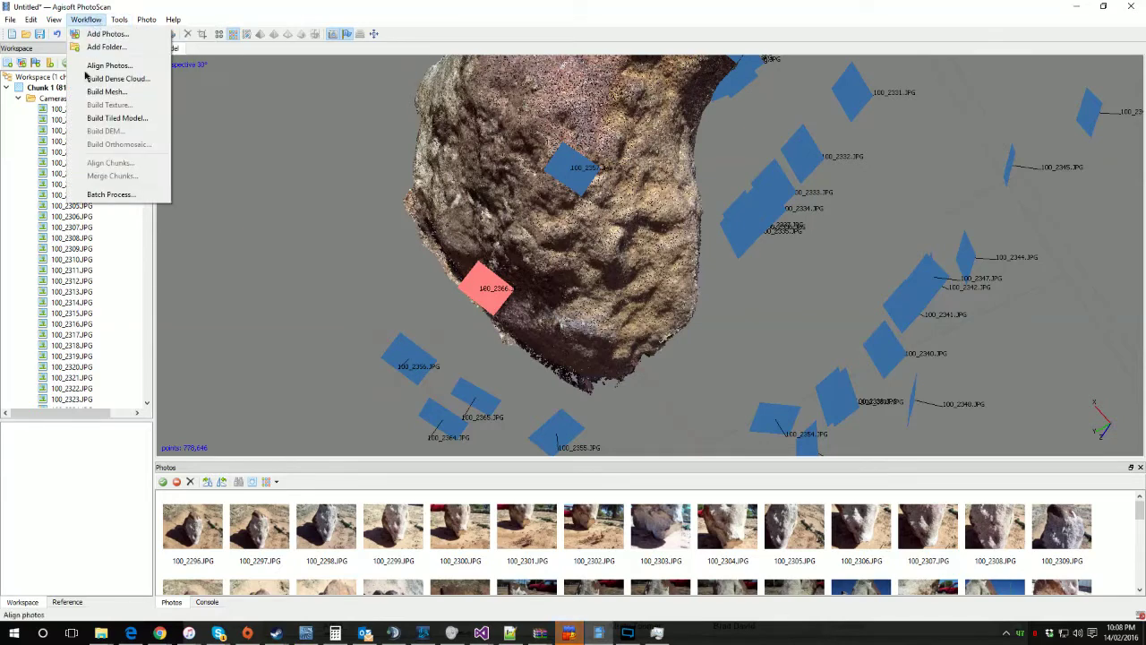
left_click(93, 96)
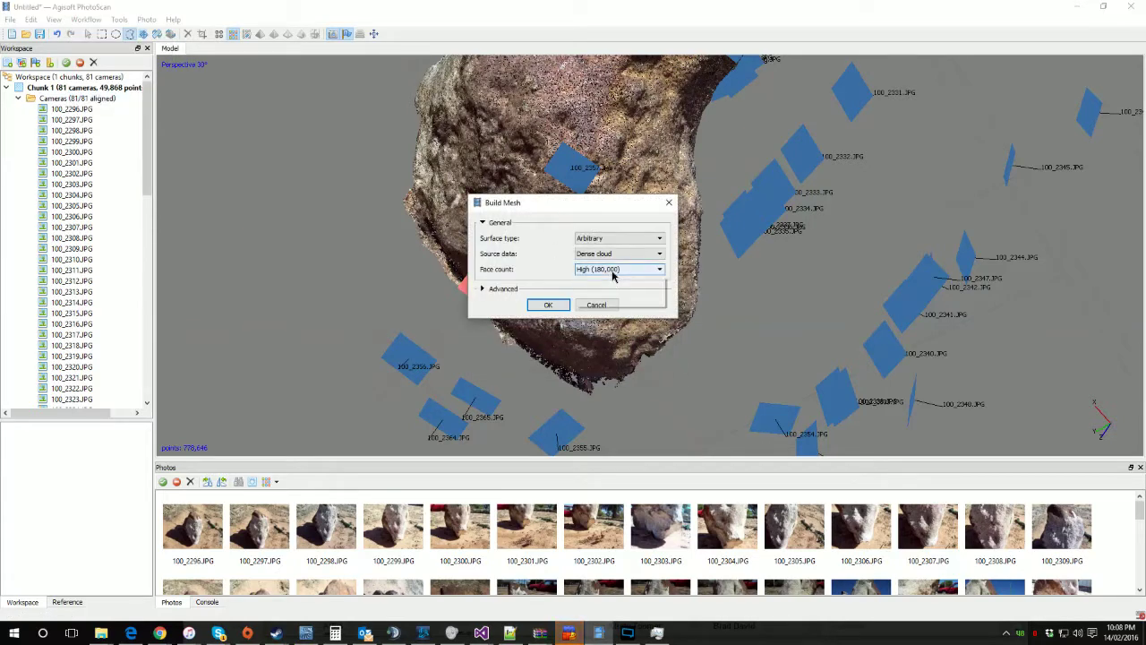
left_click(614, 271)
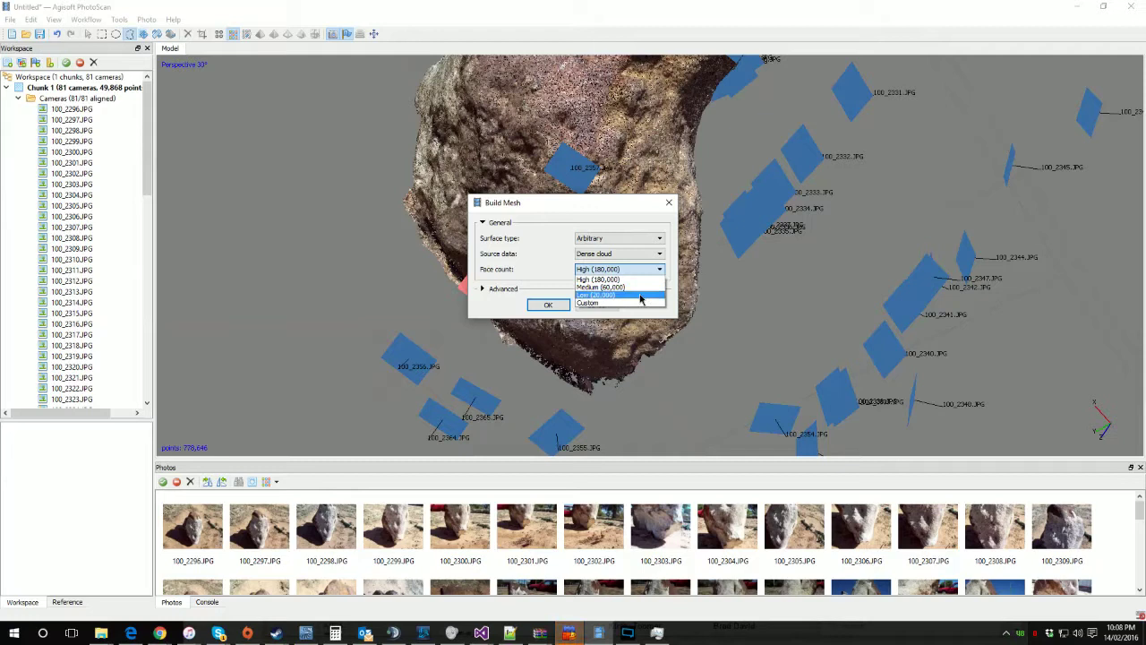
left_click(552, 256)
left_click(624, 271)
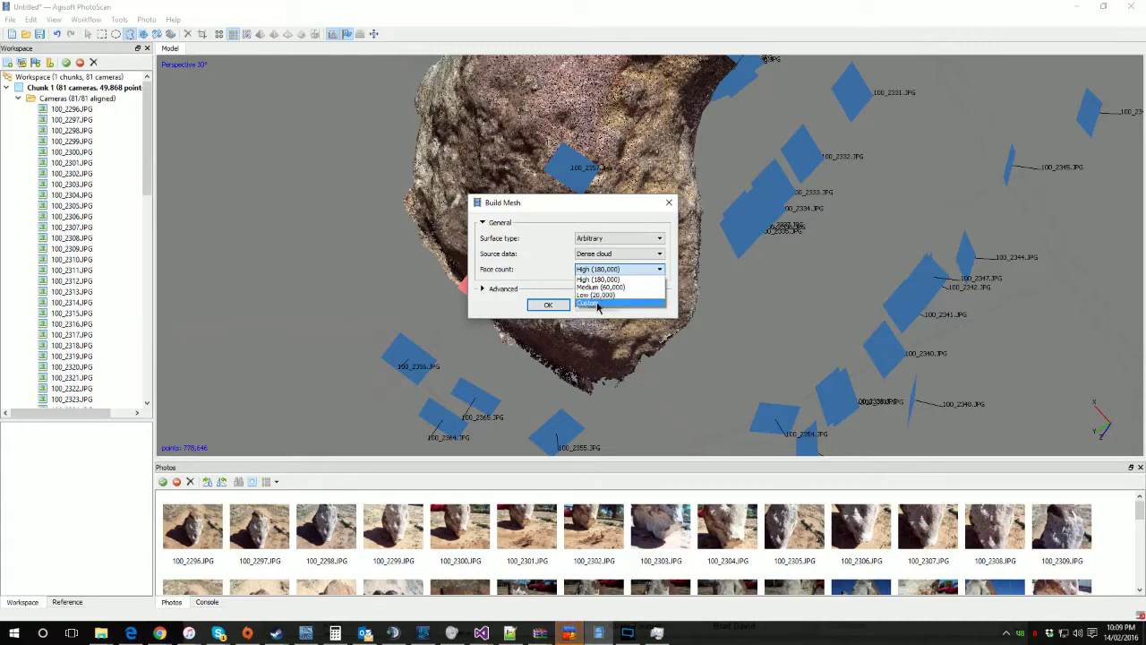
left_click(597, 305)
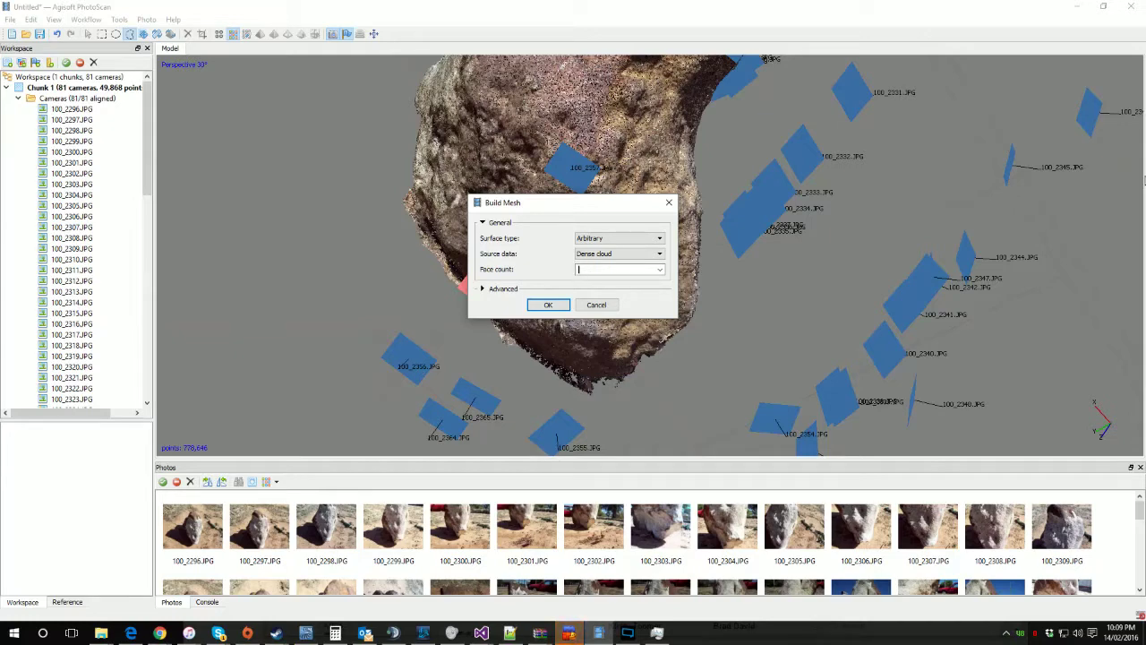
left_click(548, 306)
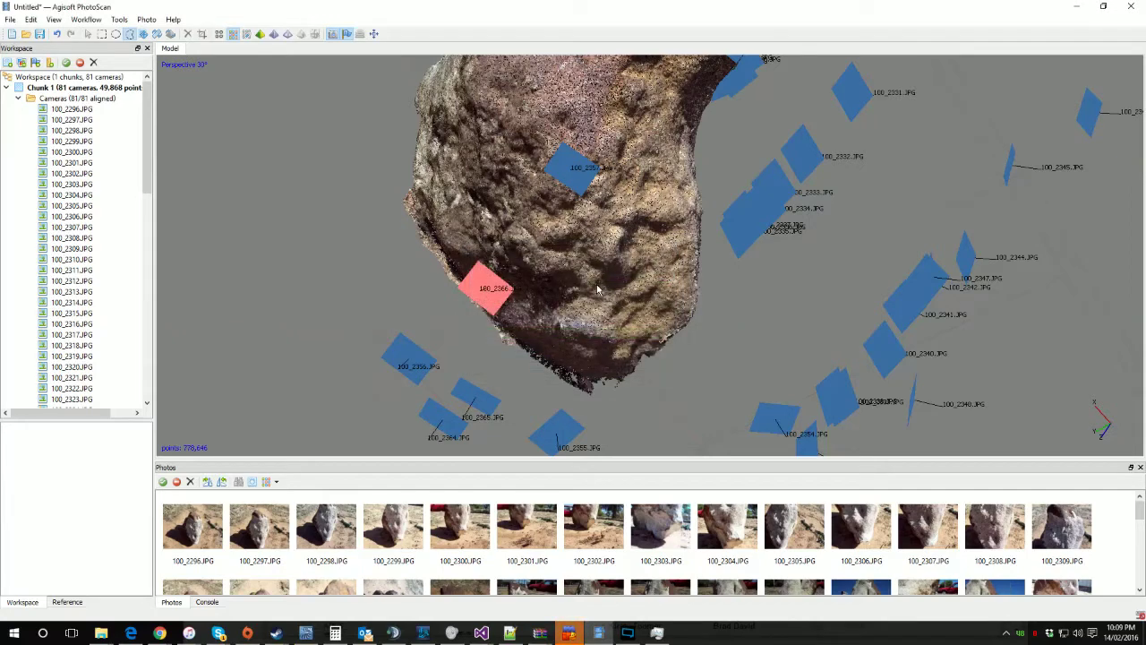
Examine the rock mesh from several sides in solid, shaded and wireframe display
left_click(275, 34)
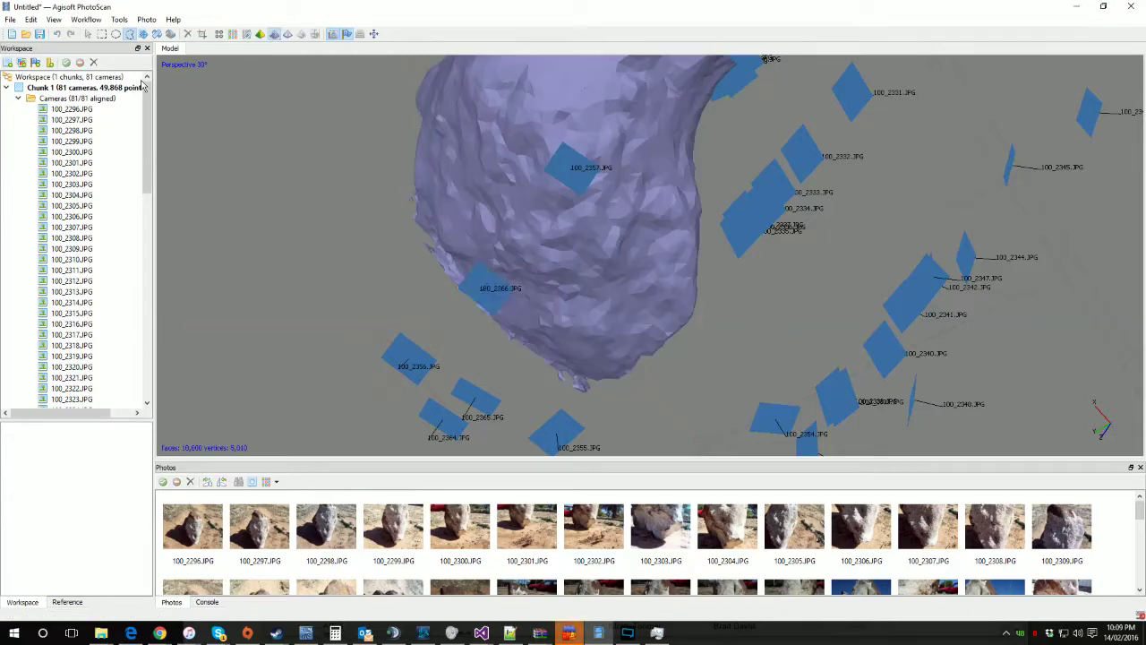
left_click(87, 34)
left_click_drag(643, 240, 583, 239)
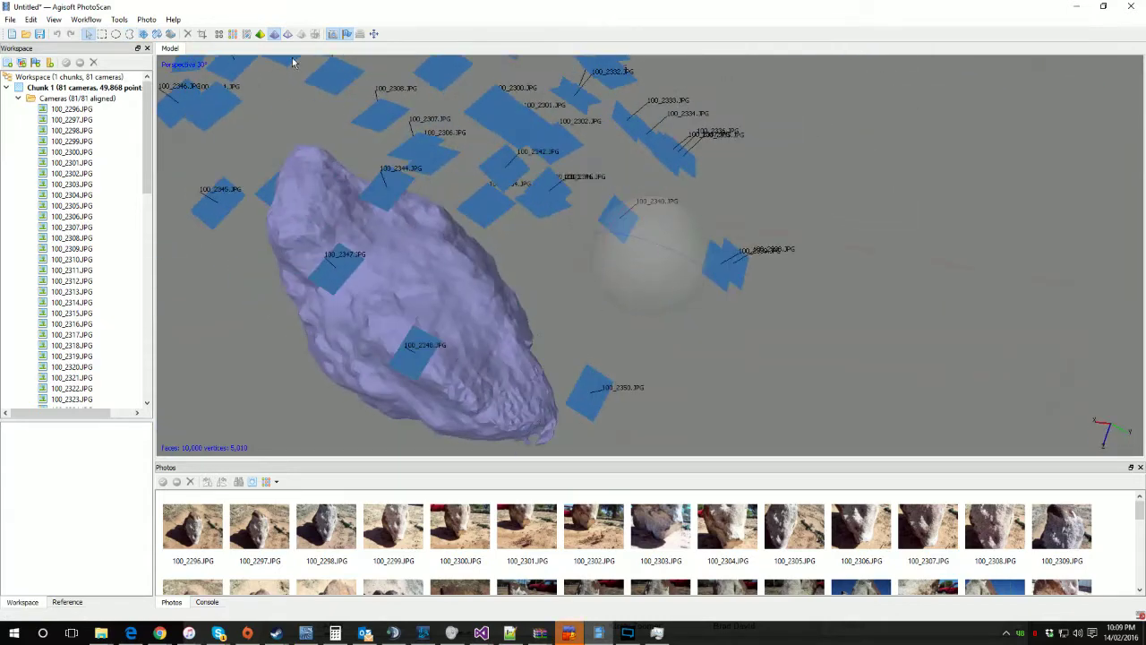
left_click(261, 34)
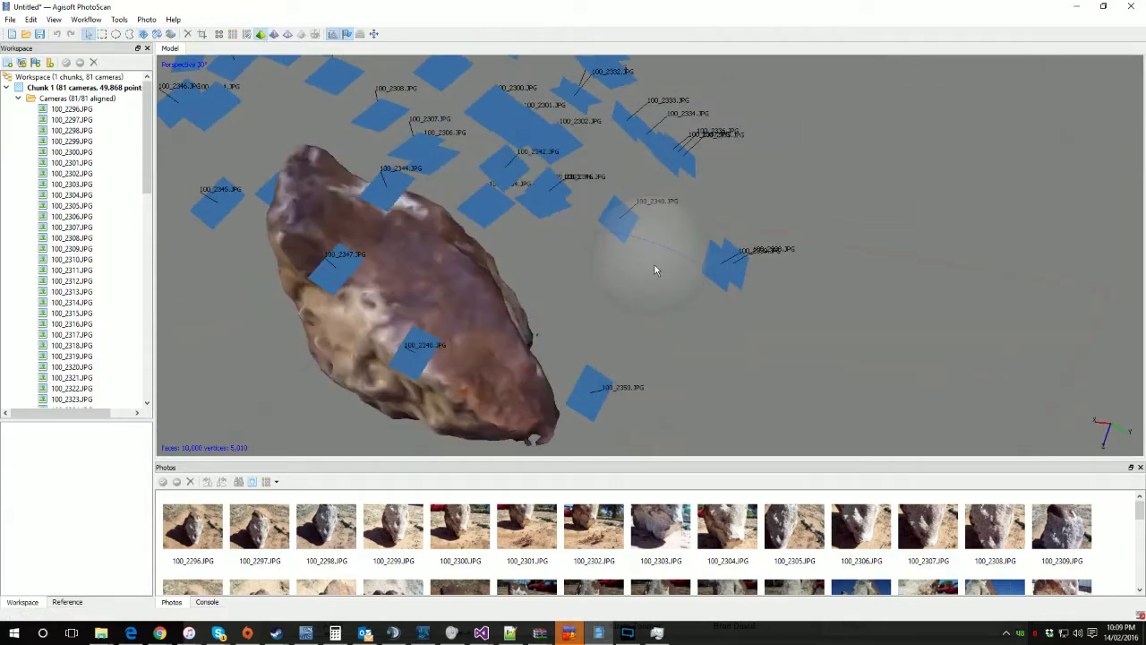
left_click_drag(654, 270, 676, 244)
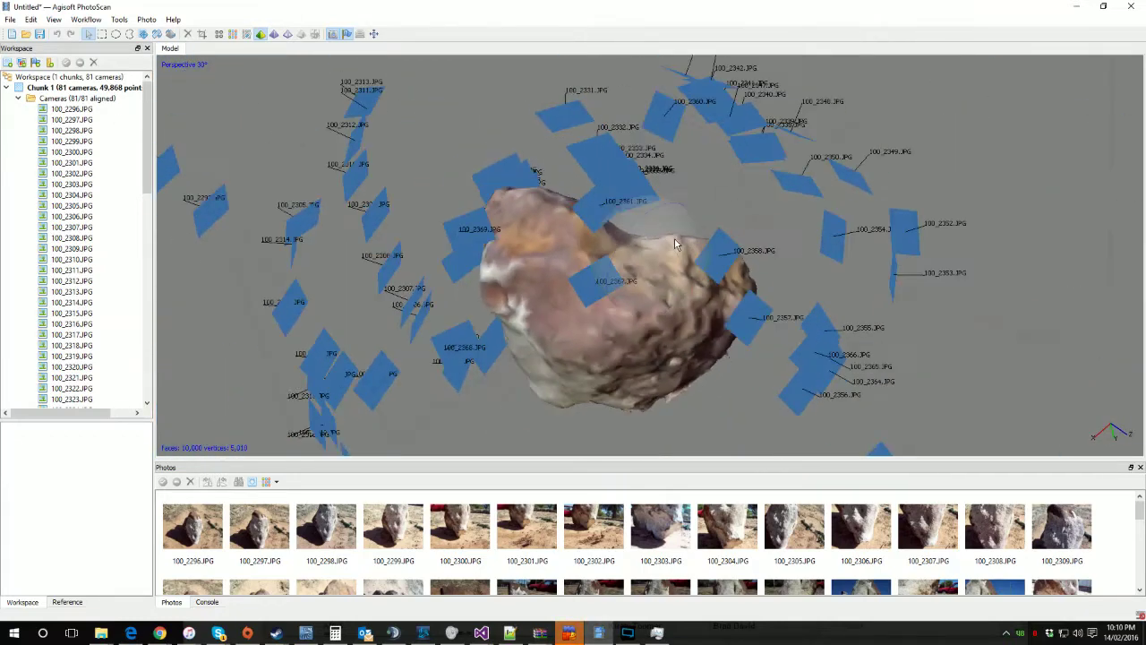
left_click(287, 34)
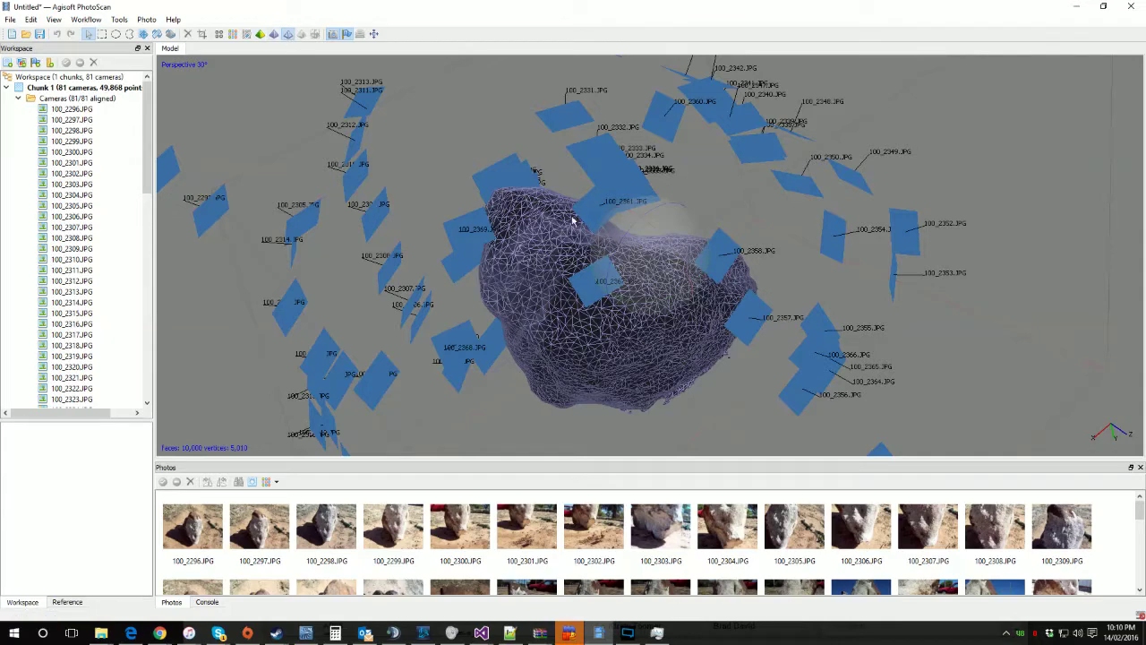
scroll(586, 277, "up", 2)
scroll(587, 278, "down", 2)
left_click(274, 34)
left_click_drag(652, 236, 707, 334)
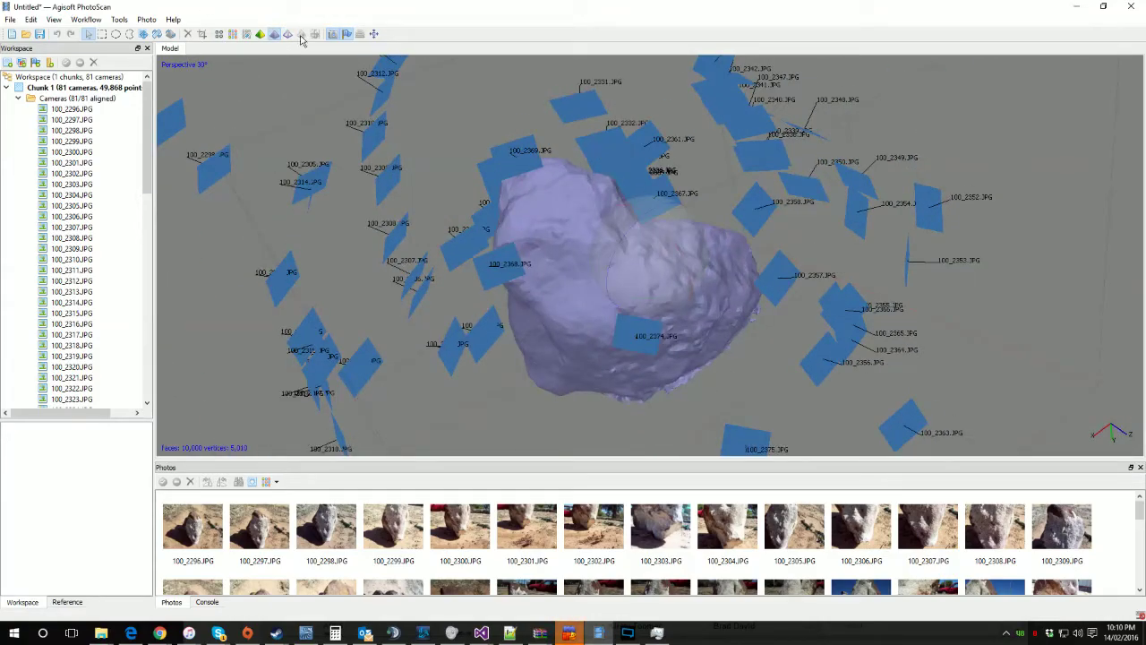
Build a single 4096 texture with Generic mapping and Mosaic blending, and display the textured rock
left_click(147, 20)
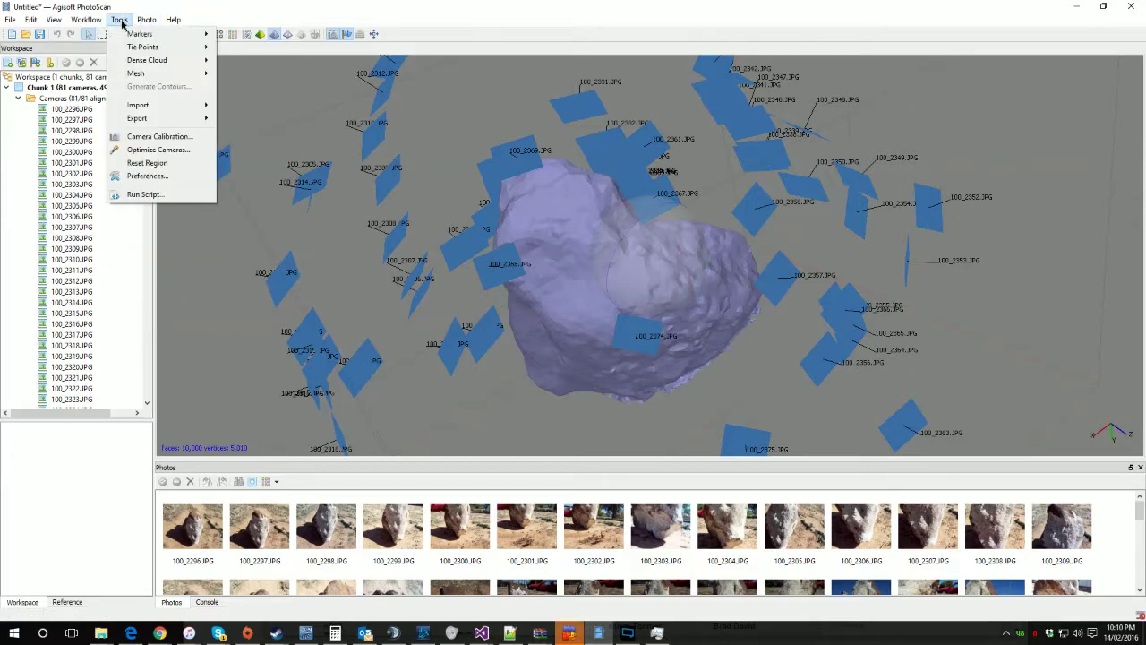
mouse_move(86, 19)
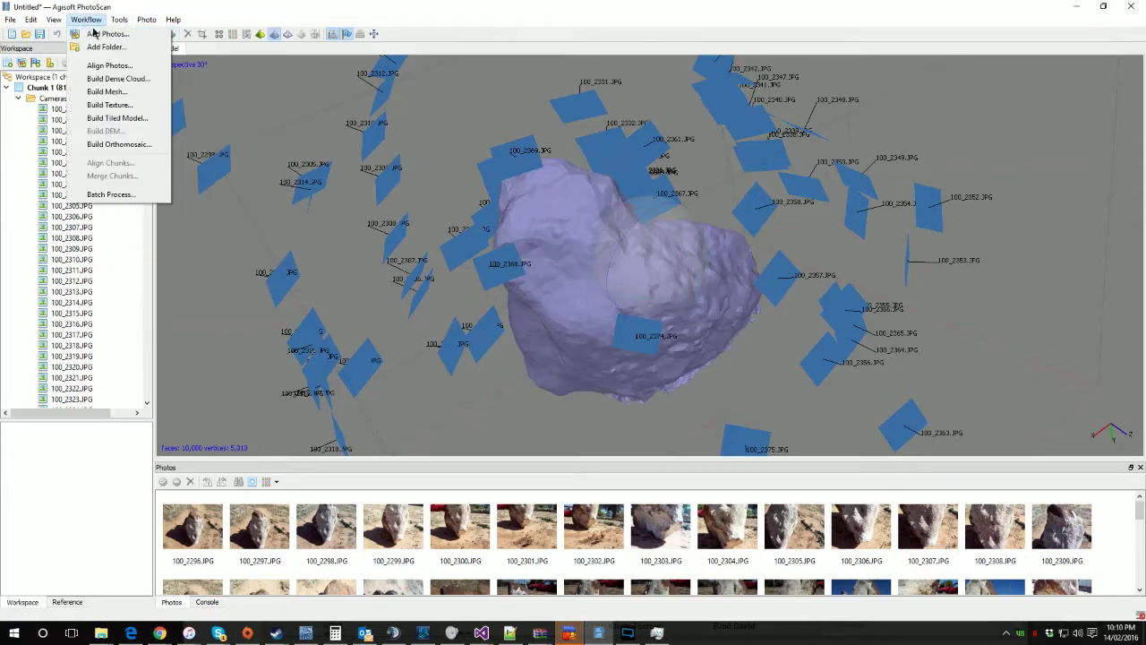
left_click(105, 106)
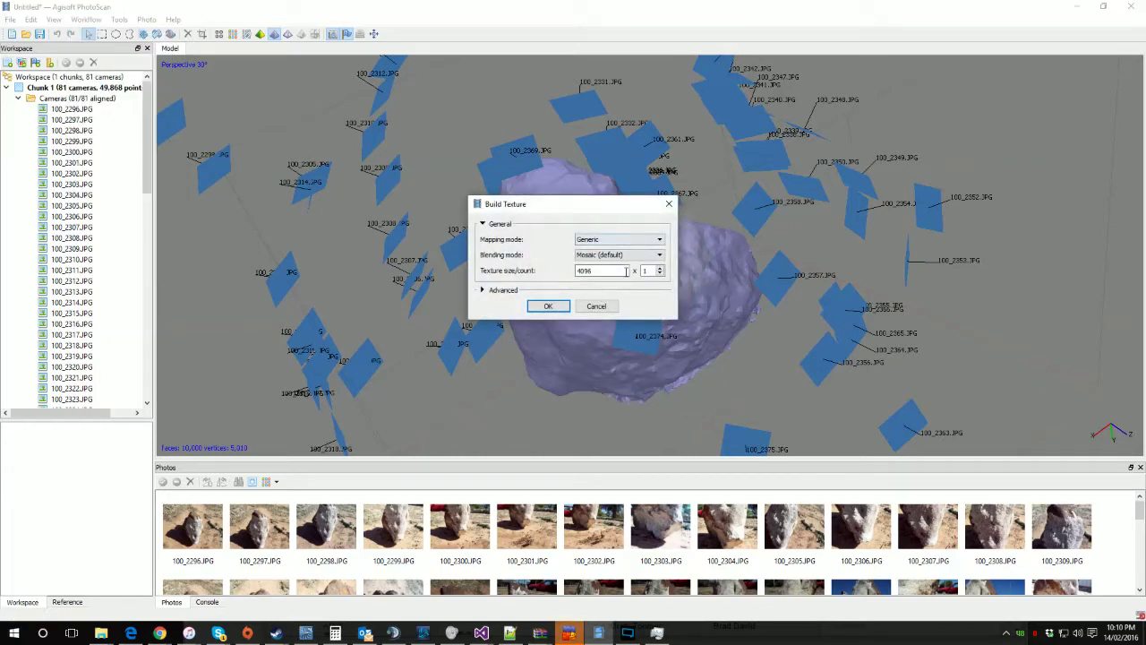
left_click(548, 307)
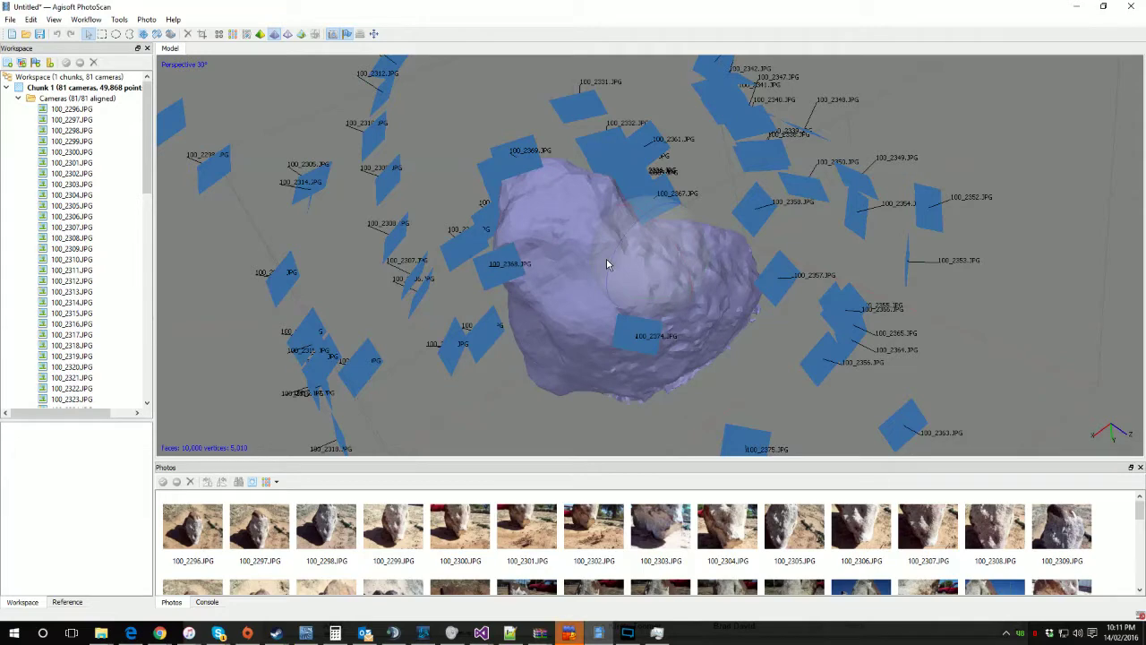
left_click(306, 37)
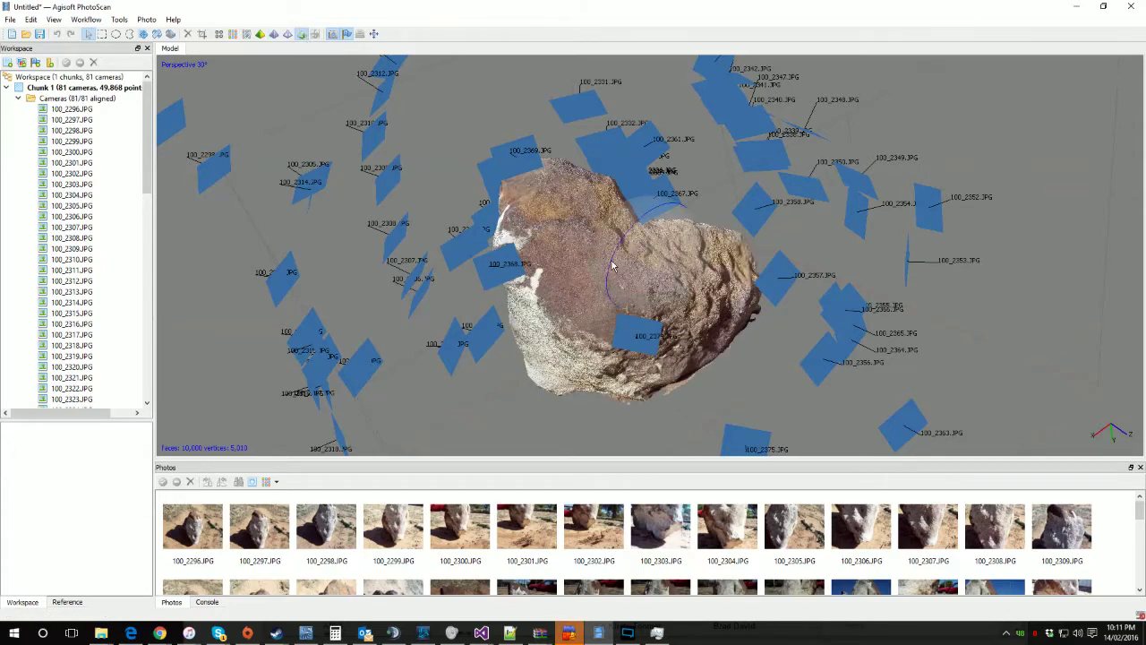
left_click_drag(613, 266, 577, 234)
Start exporting the model in COLLADA format and choose the rock2 folder inside Pictures > 3dscan as the destination
left_click(82, 19)
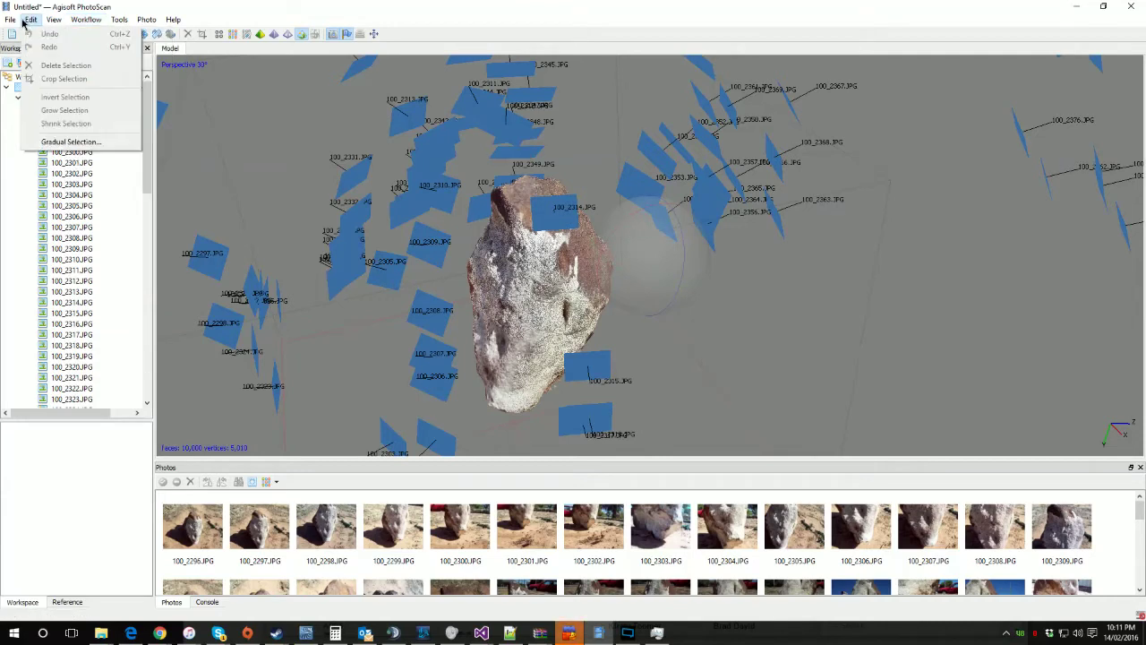
mouse_move(10, 18)
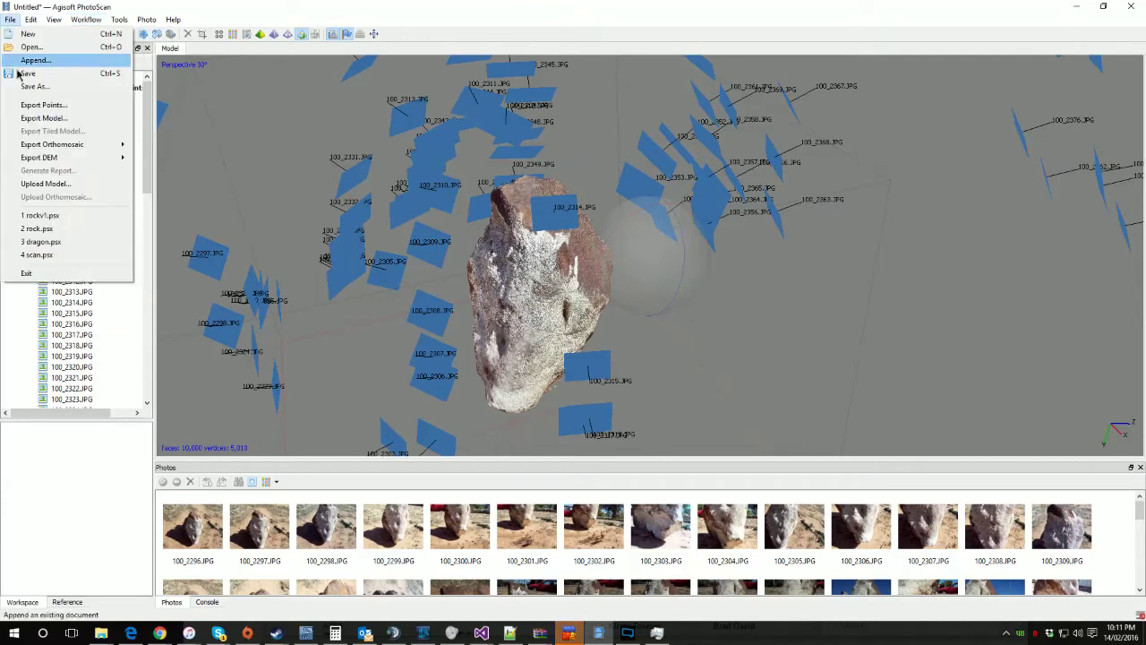
left_click(45, 118)
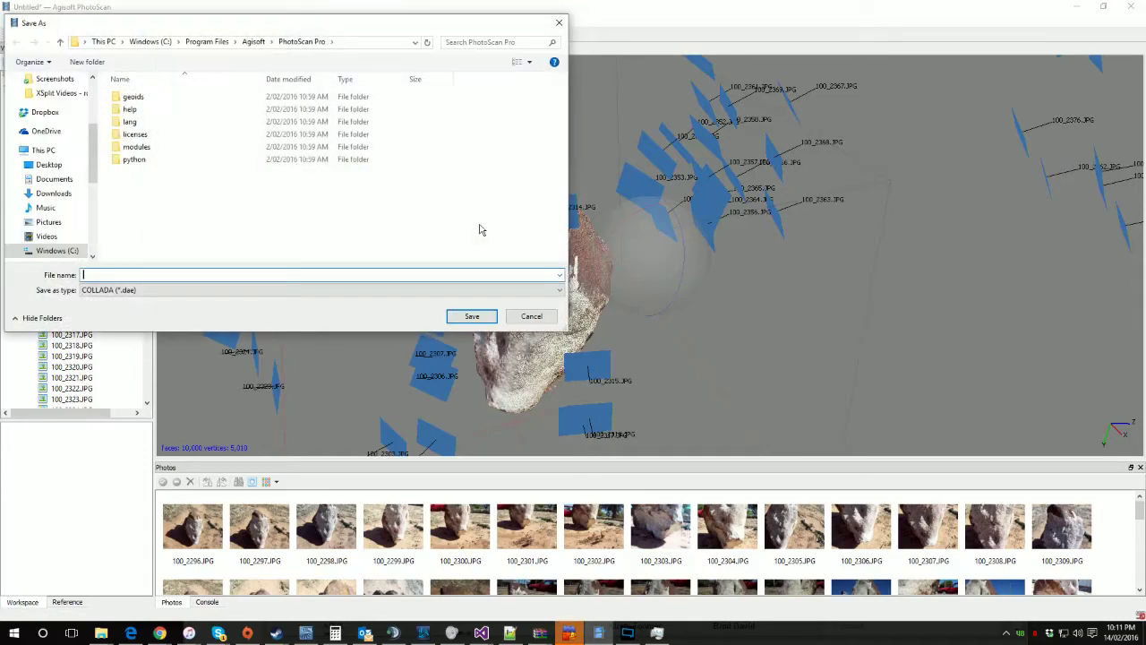
left_click(253, 291)
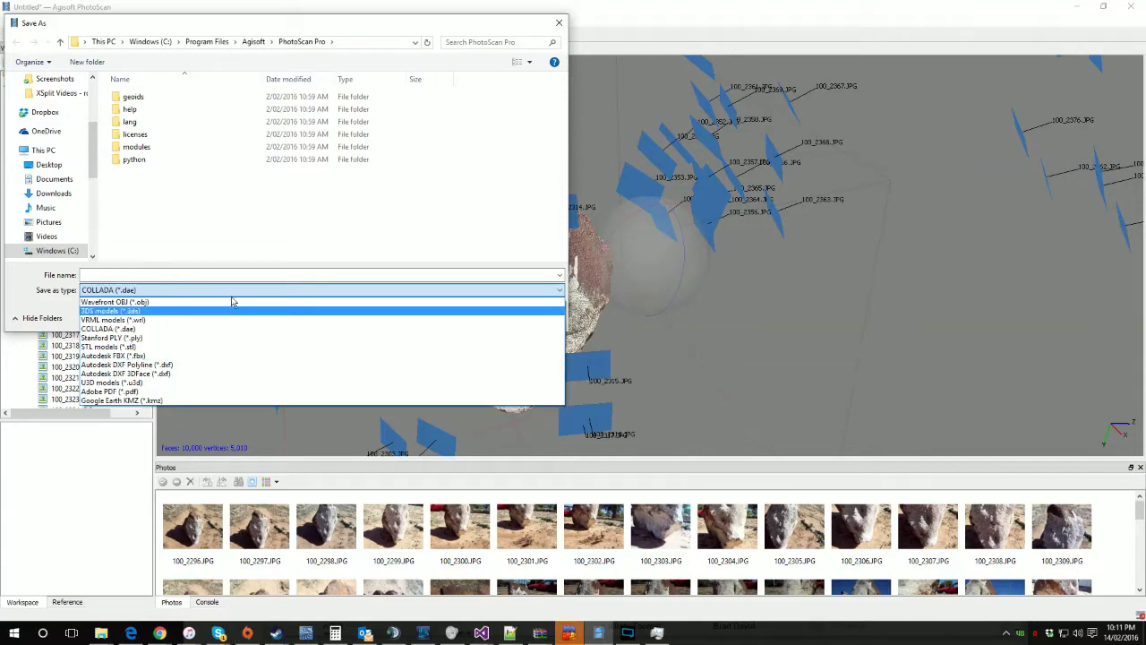
left_click(261, 241)
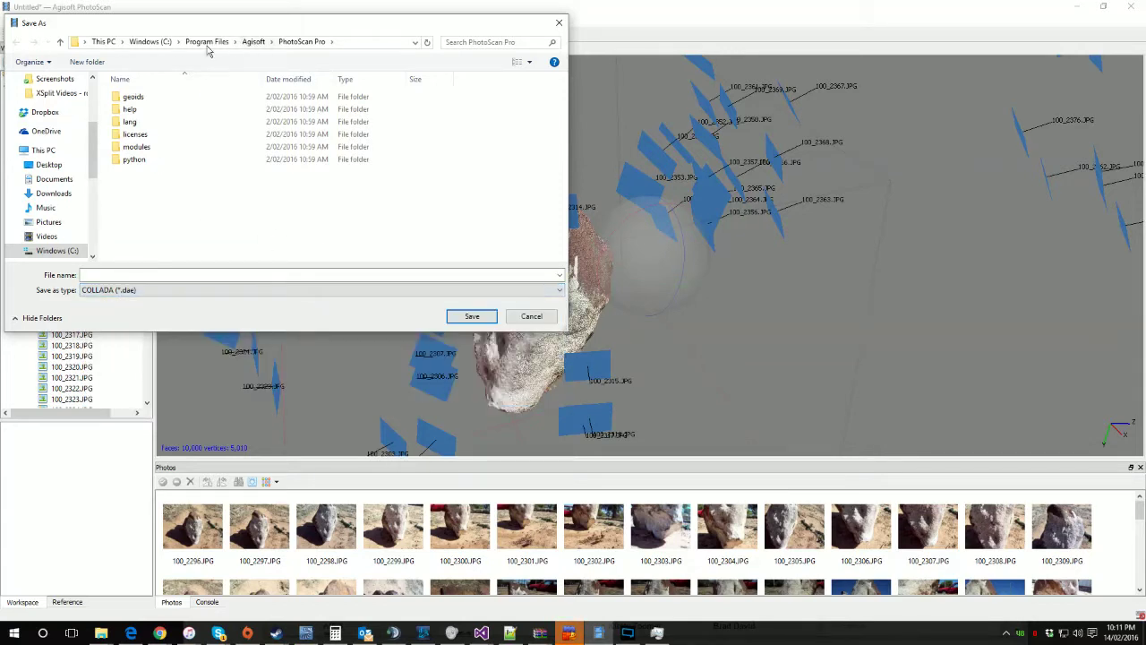
left_click_drag(92, 150, 93, 111)
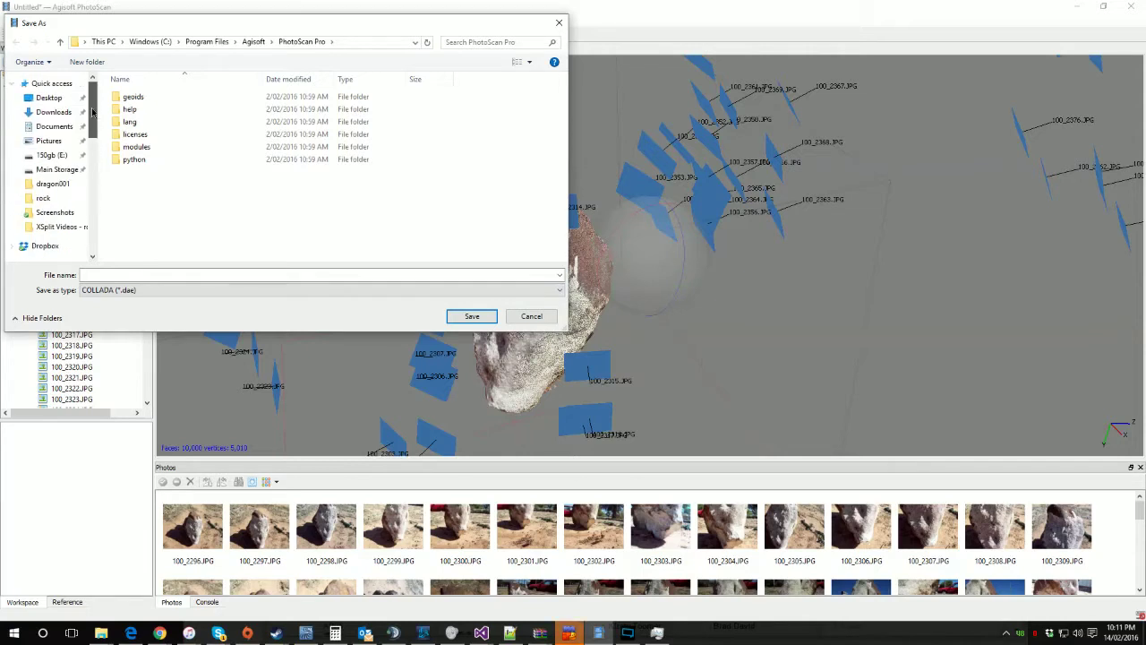
left_click(52, 142)
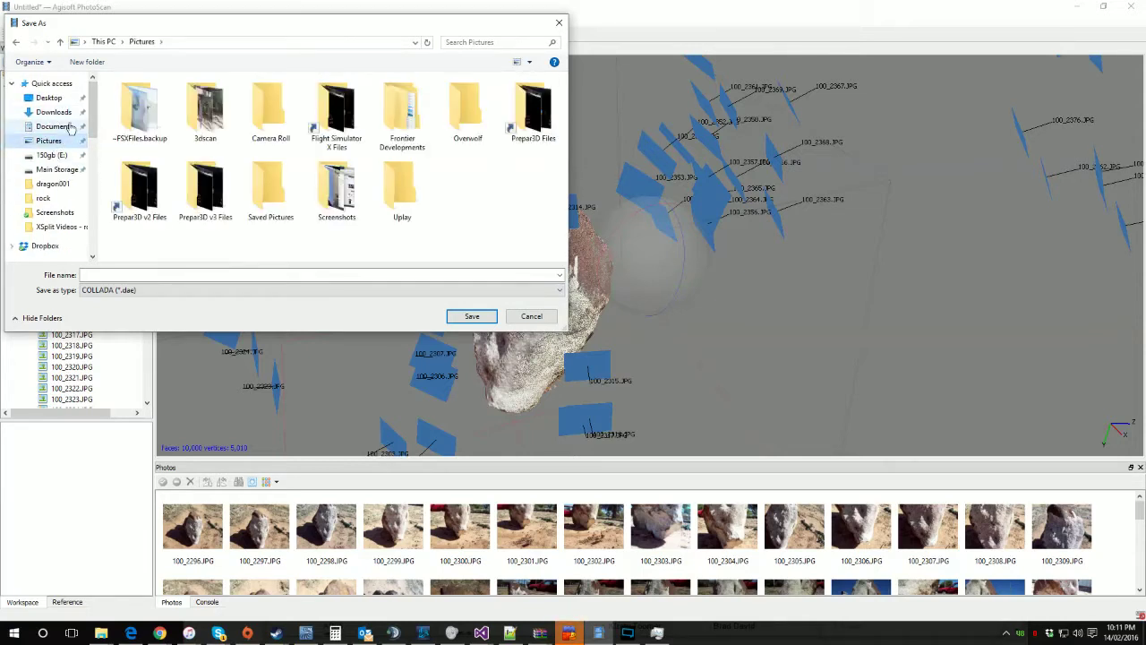
double_click(205, 110)
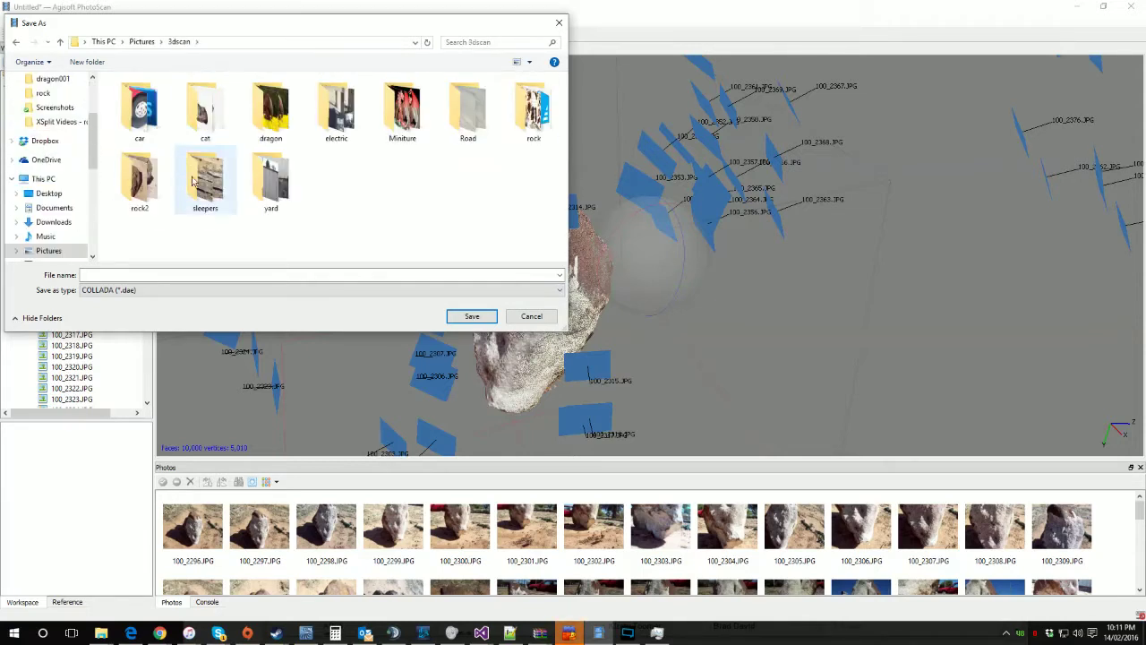
double_click(140, 183)
Name the export rock2.dae and export it with vertex colors and texture included
left_click(166, 274)
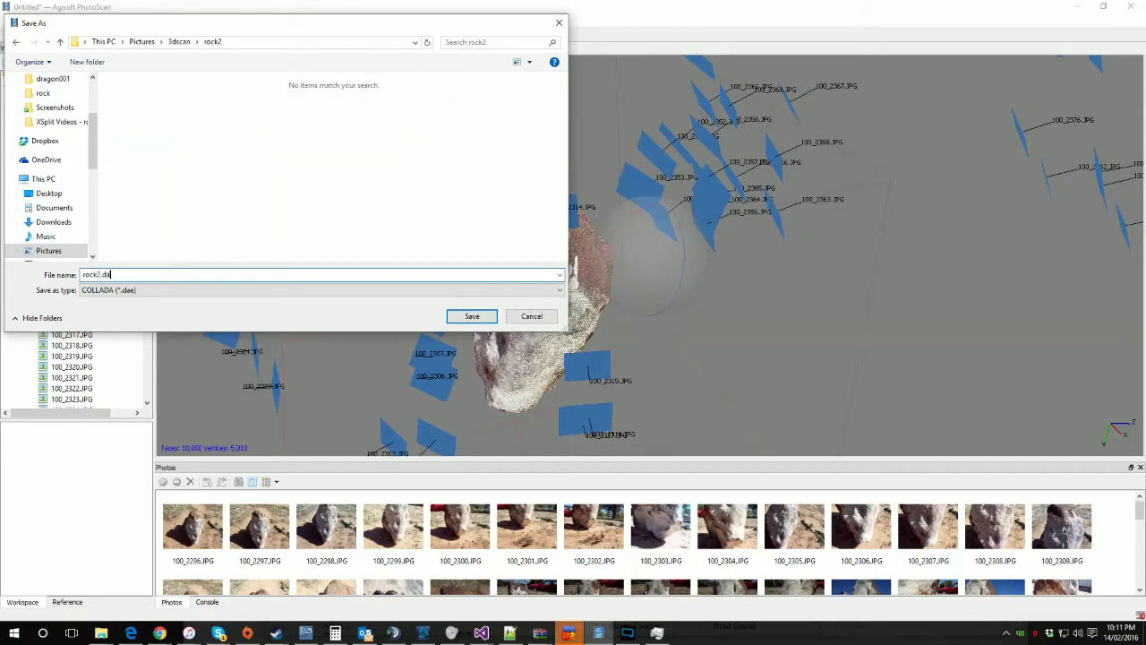
type("rock2.dae")
key("Return")
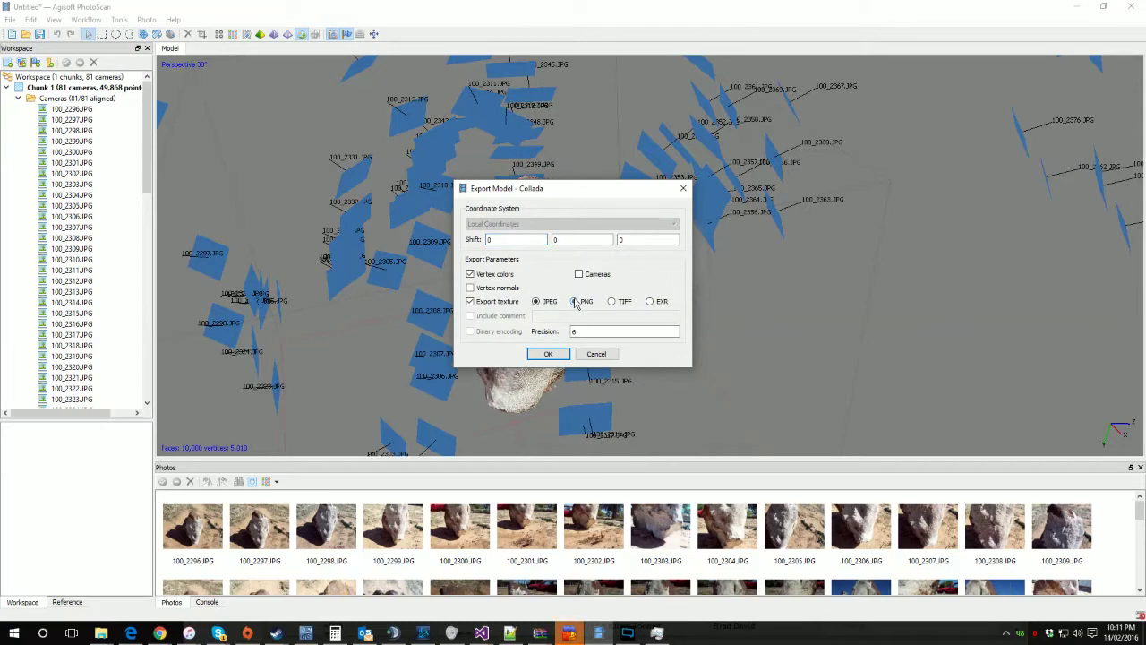
left_click(547, 355)
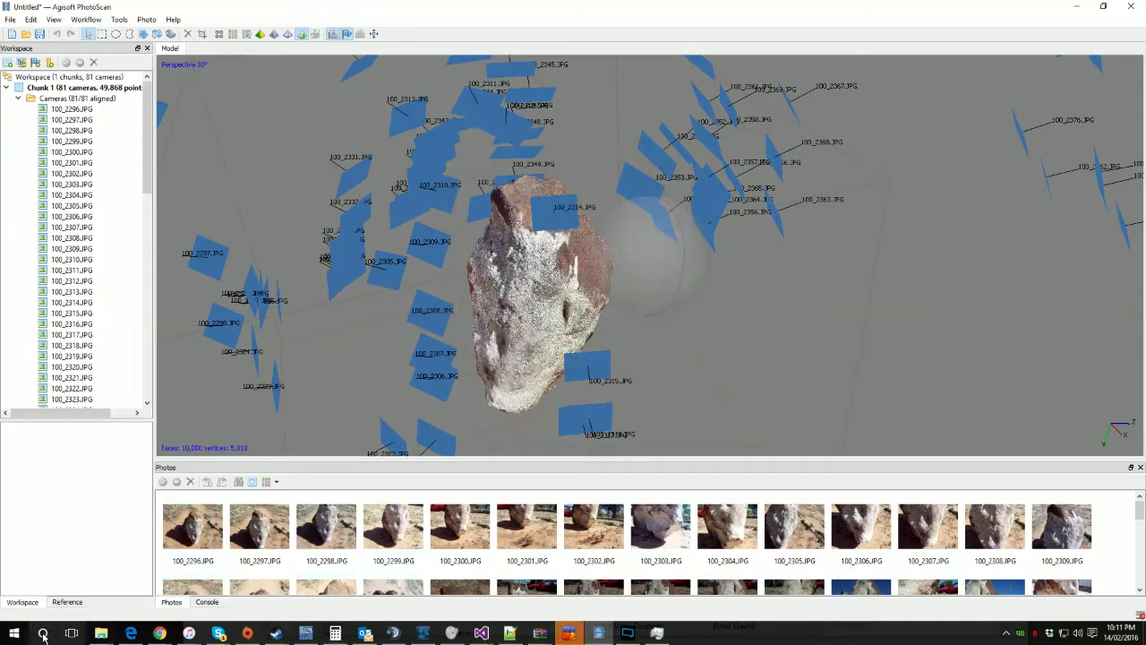
Search Windows for layout and launch Layout 2015.3 (64-bit)
left_click(13, 633)
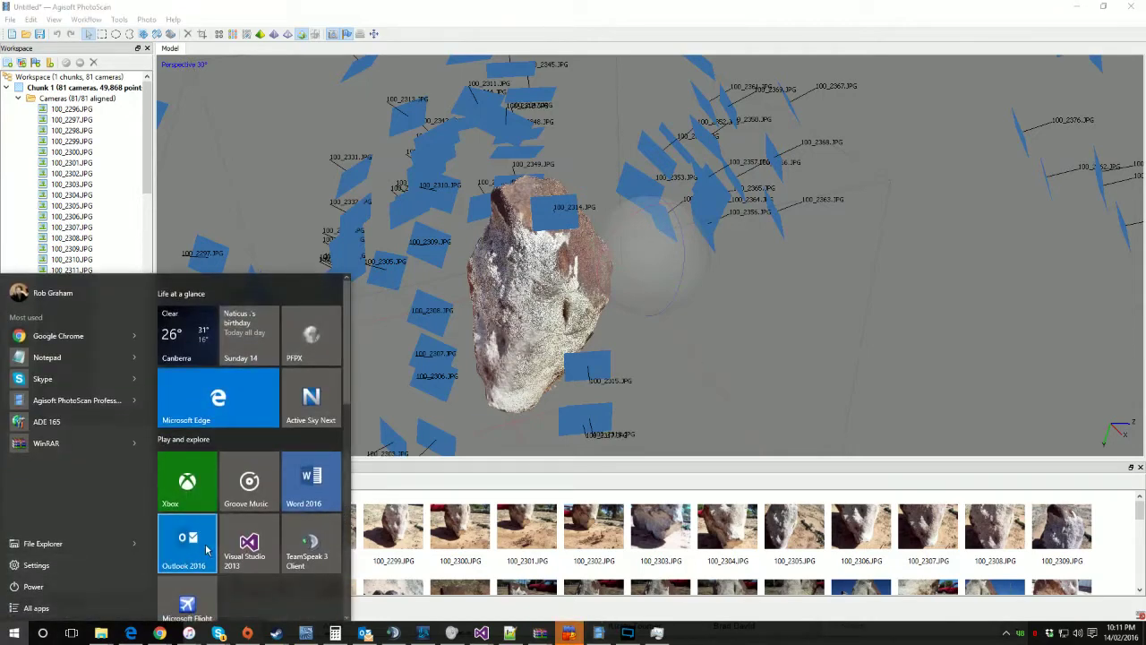
left_click(42, 633)
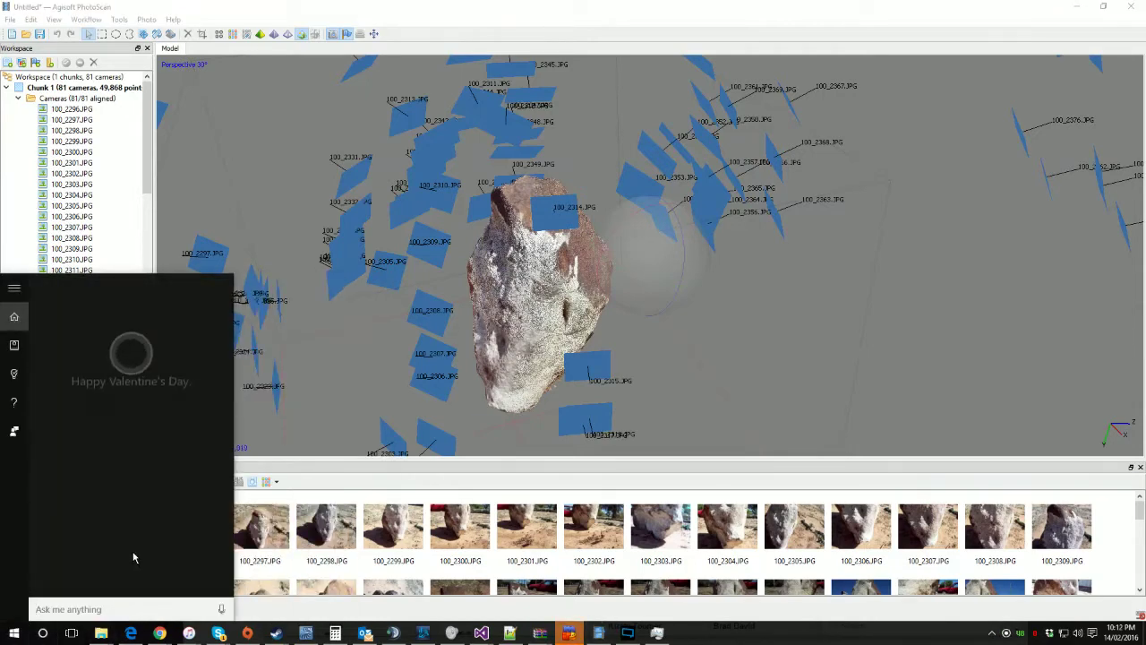
type("lightwave")
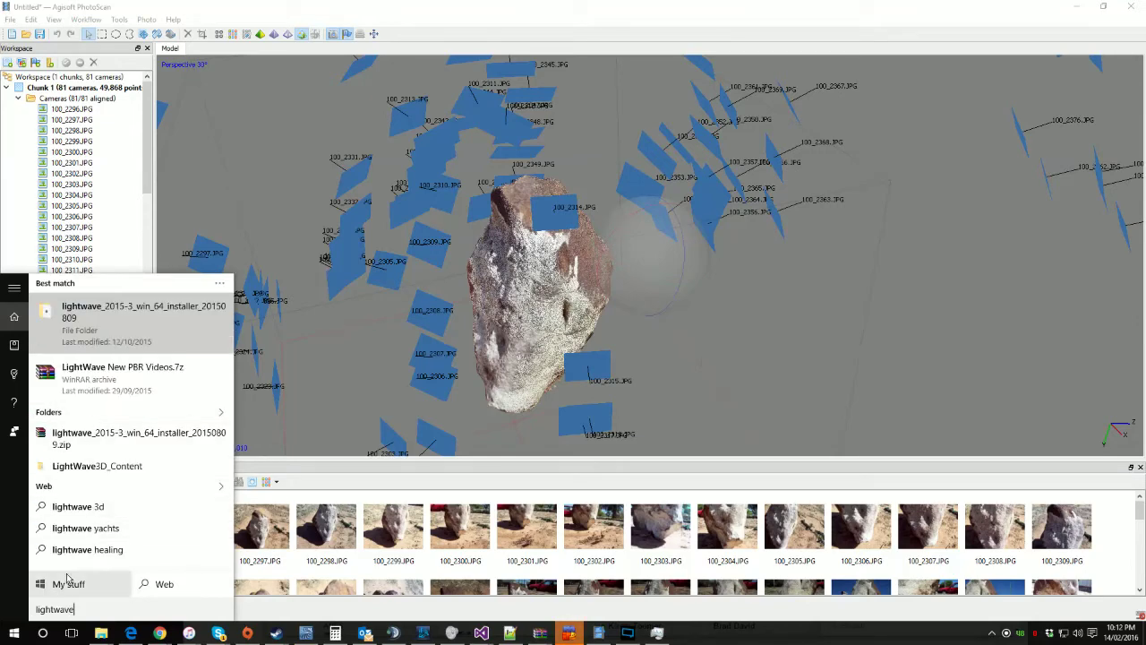
key("BackSpace")
key("BackSpace")
key("BackSpace")
key("BackSpace")
key("BackSpace")
key("BackSpace")
key("BackSpace")
key("BackSpace")
key("BackSpace")
type("layout")
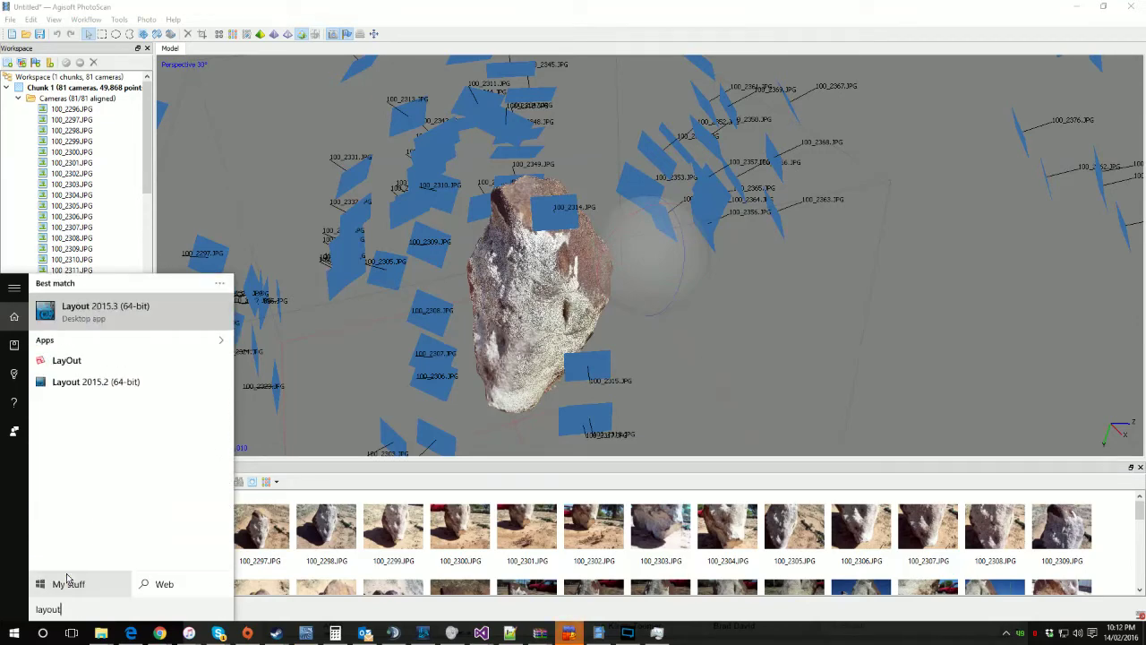
left_click(83, 322)
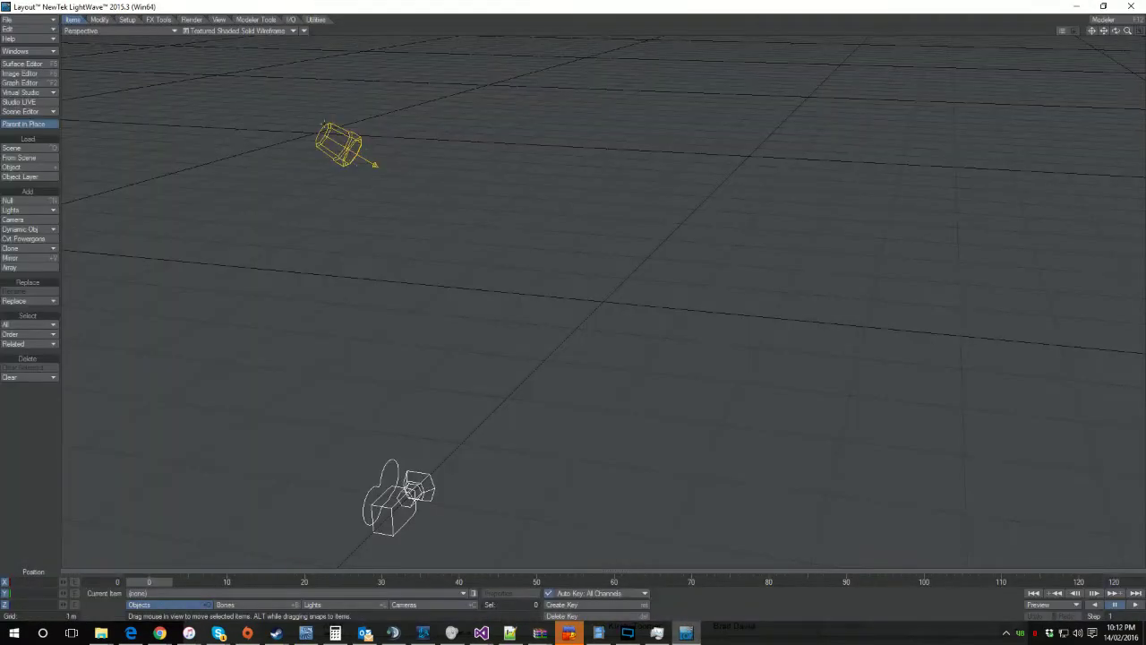
Load the exported rock2 COLLADA file as a scene from the rock2 folder inside Pictures > 3dscan
left_click(31, 17)
mouse_move(34, 19)
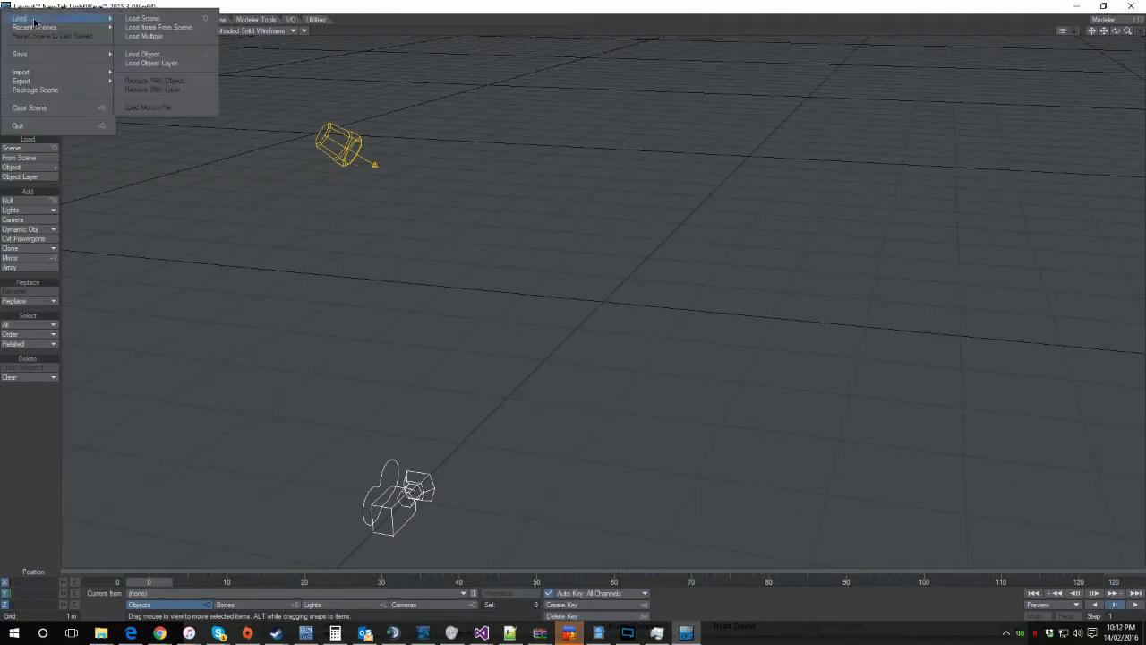
left_click(156, 21)
left_click(178, 42)
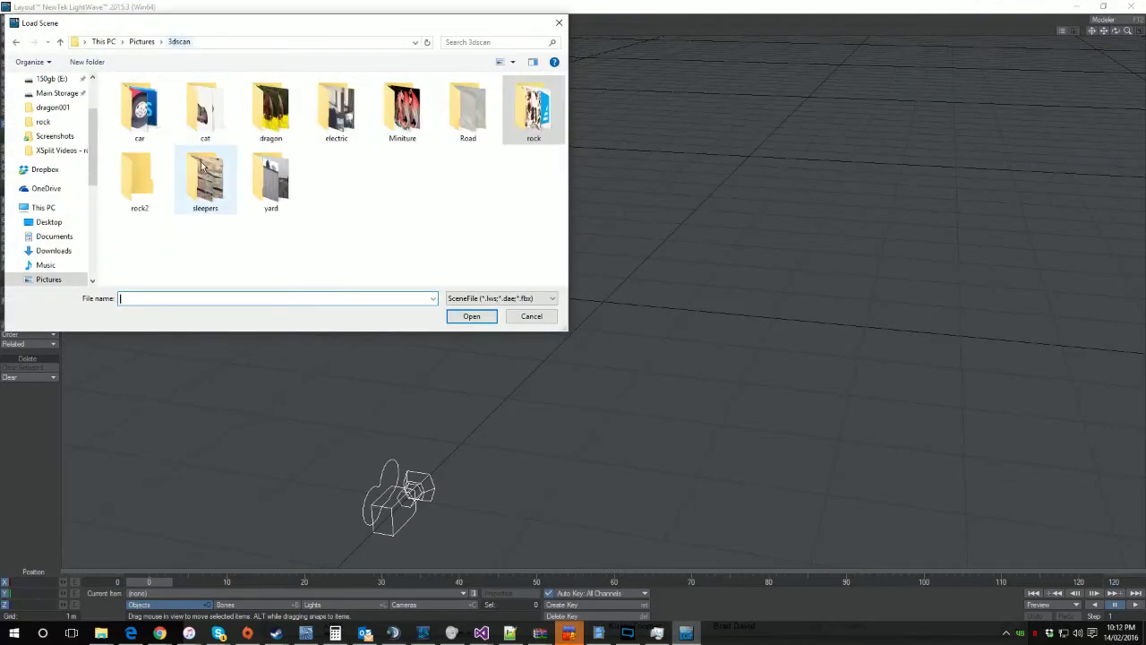
double_click(138, 179)
double_click(139, 107)
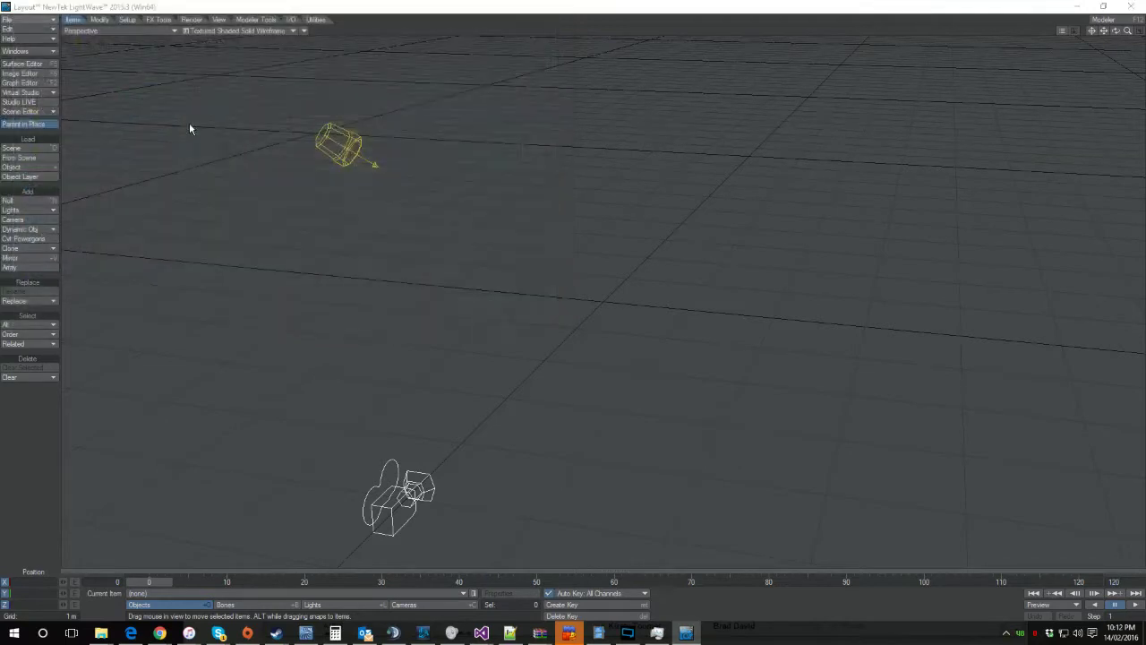
left_click(369, 156)
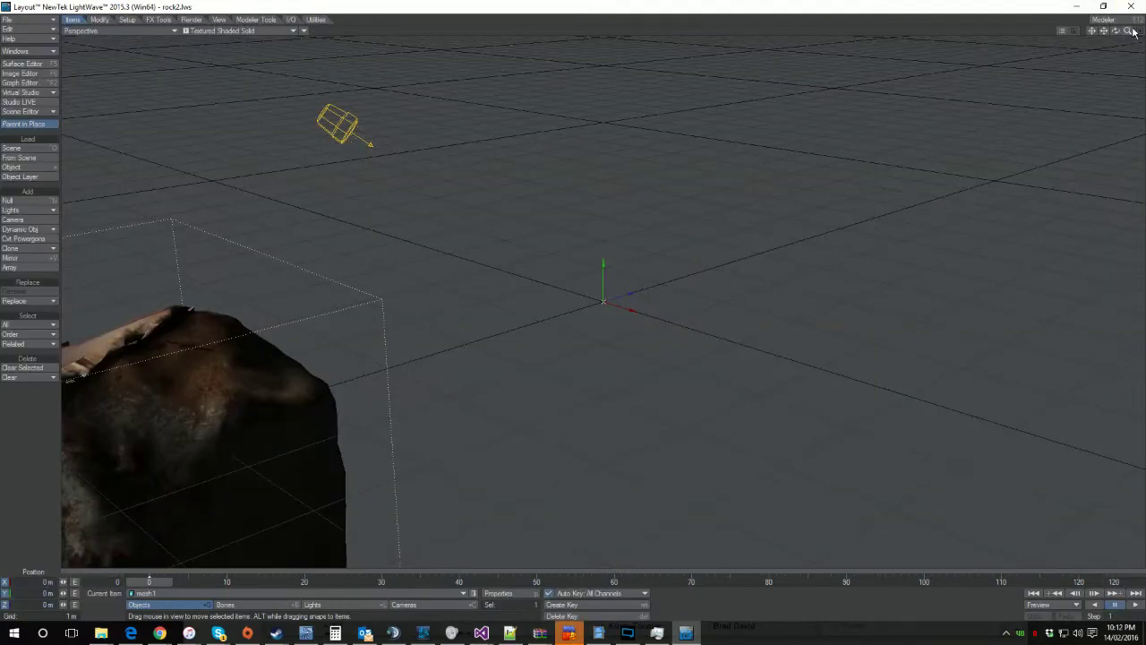
Switch to Modeler, flip the rock mesh upside down and move it onto the origin
left_click_drag(1128, 31, 1039, 30)
left_click_drag(1128, 31, 1069, 48)
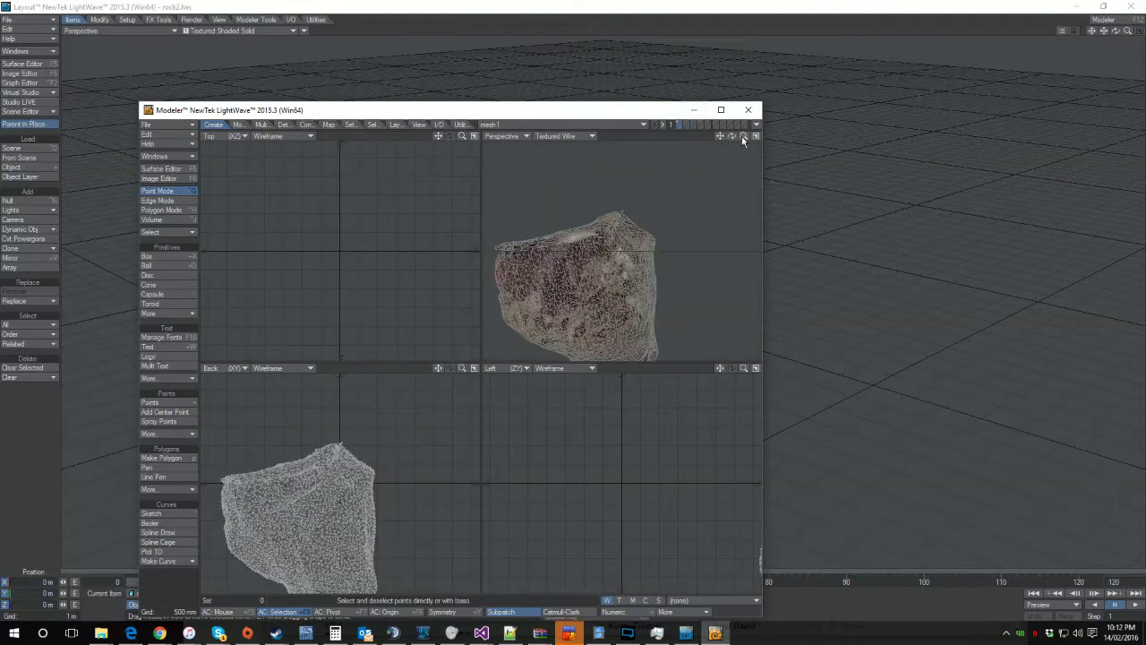
key("a")
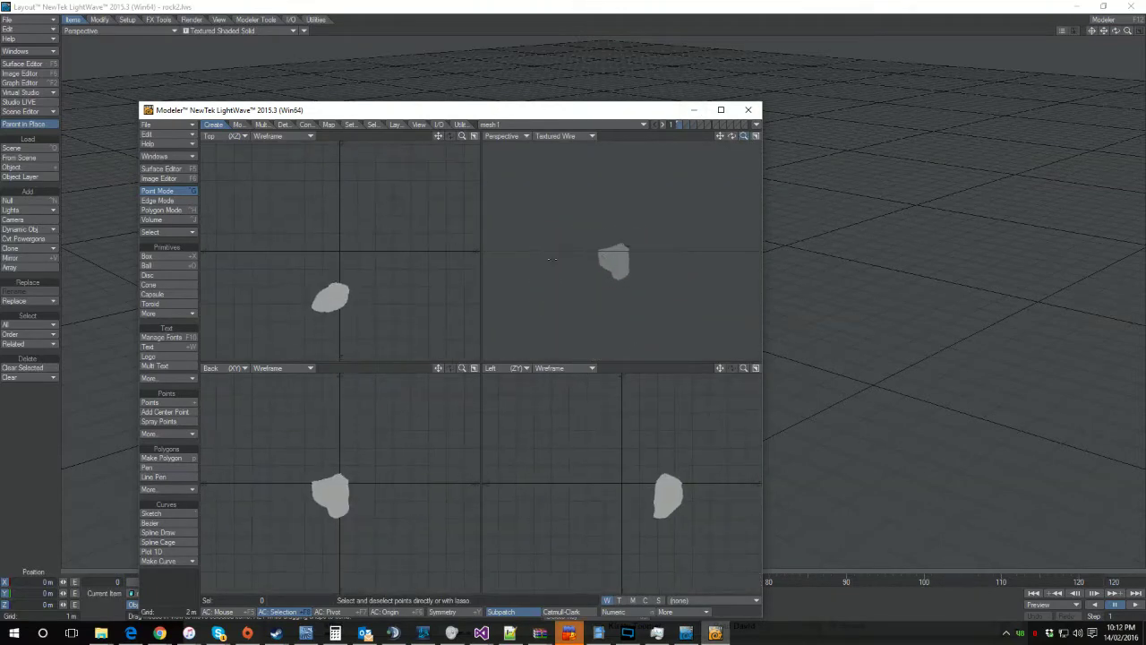
key("r")
key("r")
key("t")
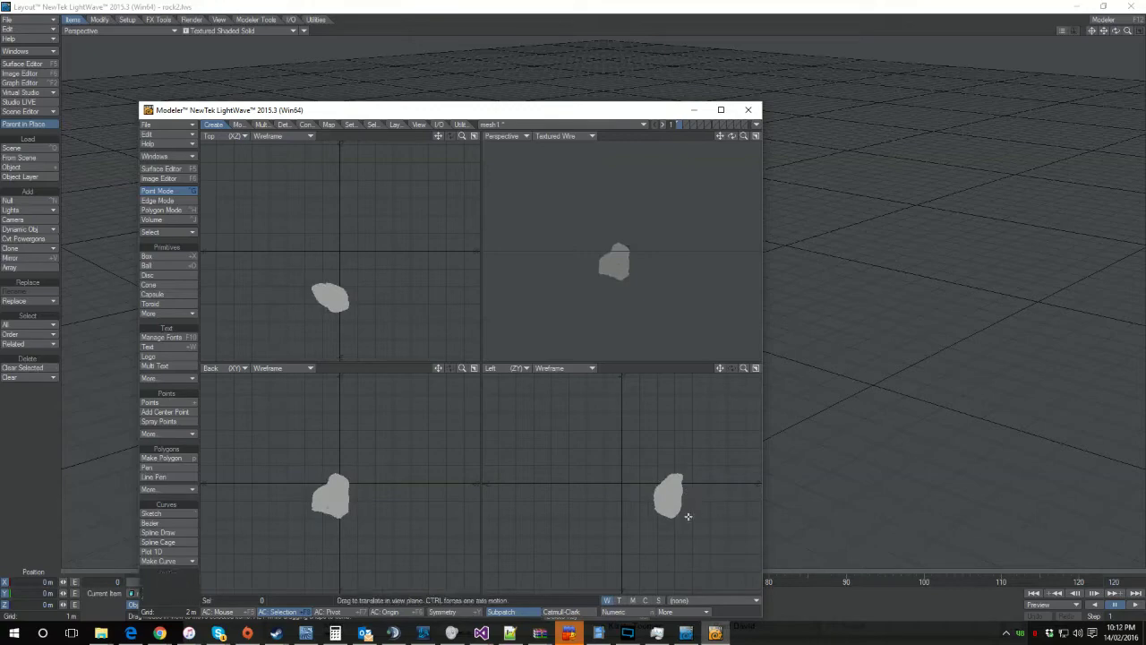
left_click_drag(688, 517, 638, 493)
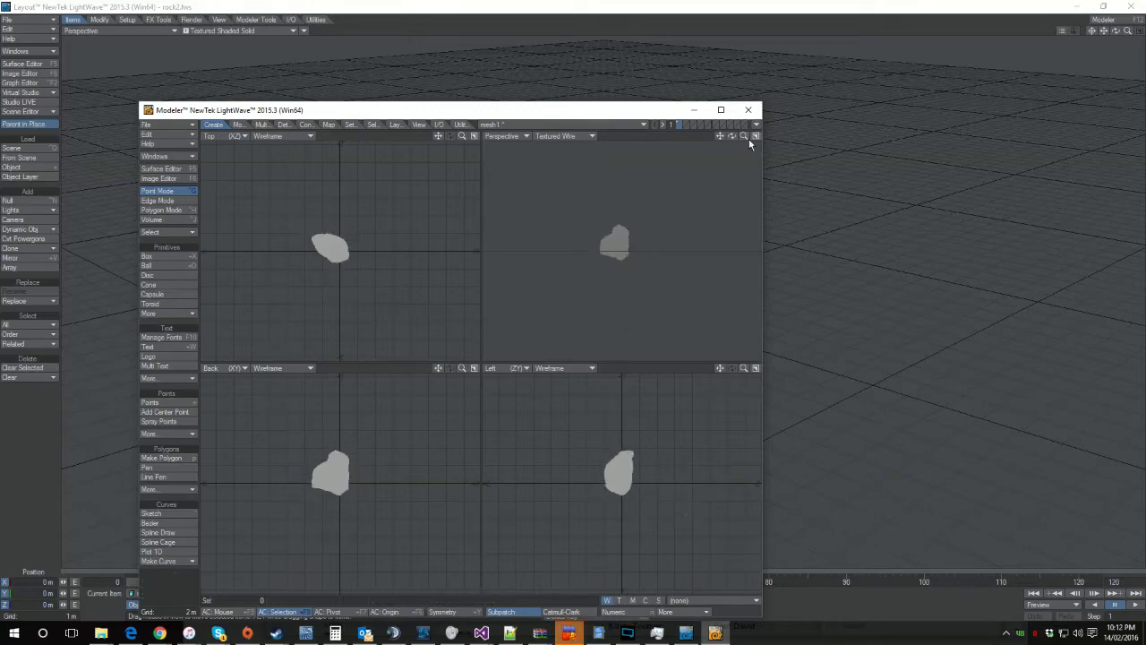
Rotate the rock in the Back view until its underside is level, and raise it onto the ground line
left_click_drag(747, 137, 914, 152)
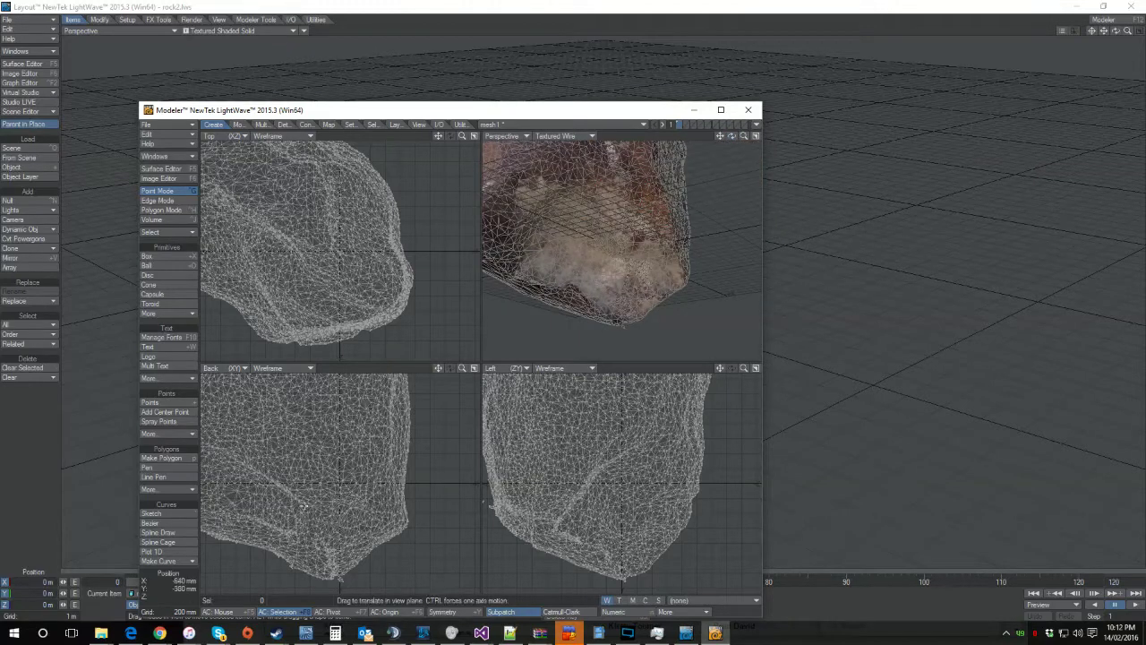
left_click_drag(462, 368, 439, 369)
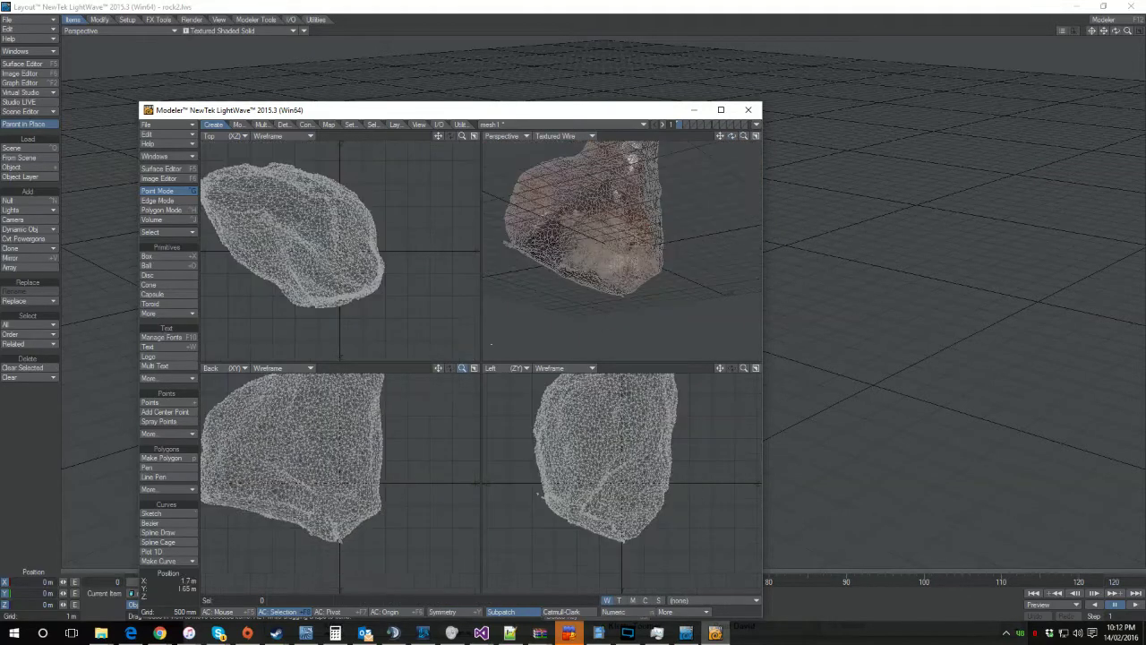
right_click_drag(595, 285, 450, 236)
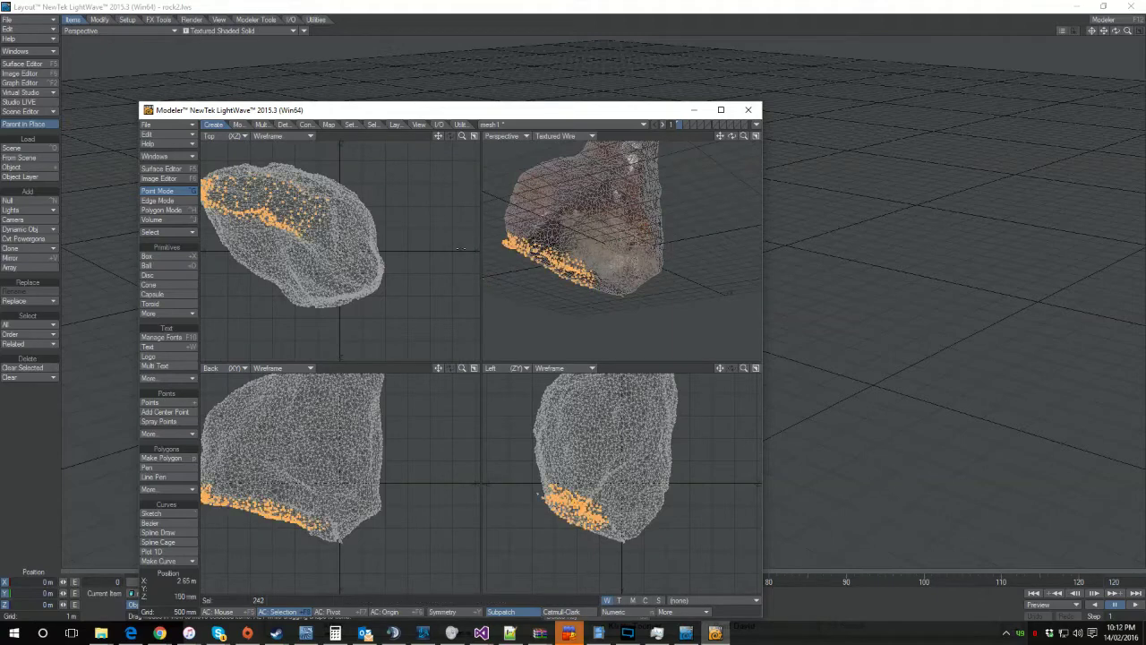
left_click(434, 278)
key("y")
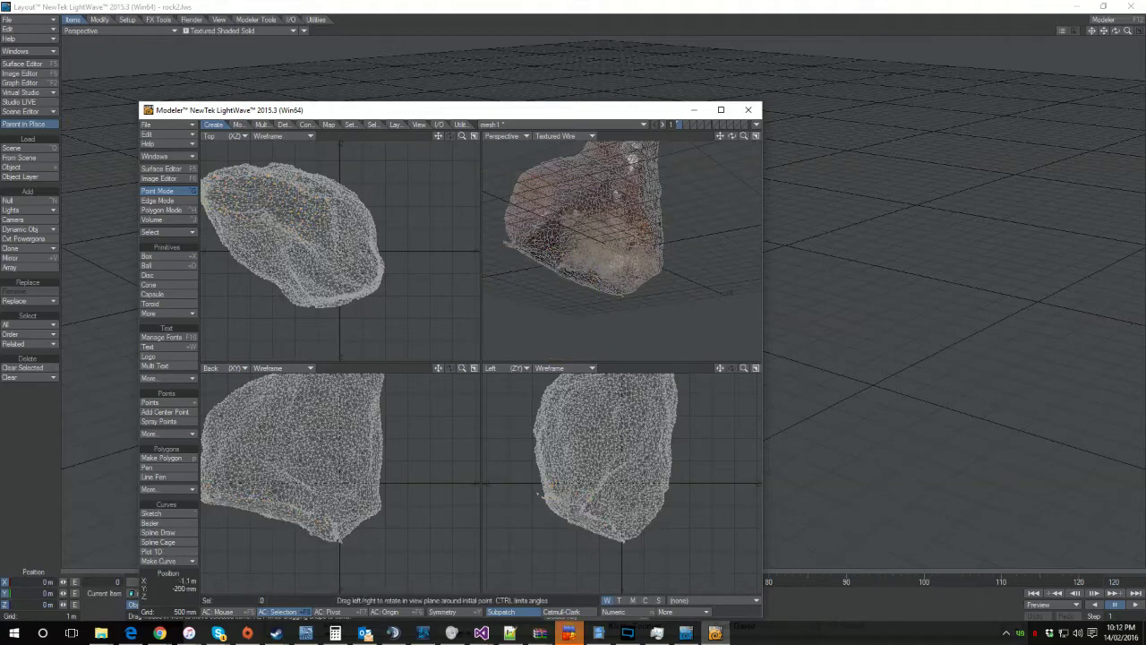
left_click_drag(265, 509, 325, 486)
key("t")
key("y")
key("space")
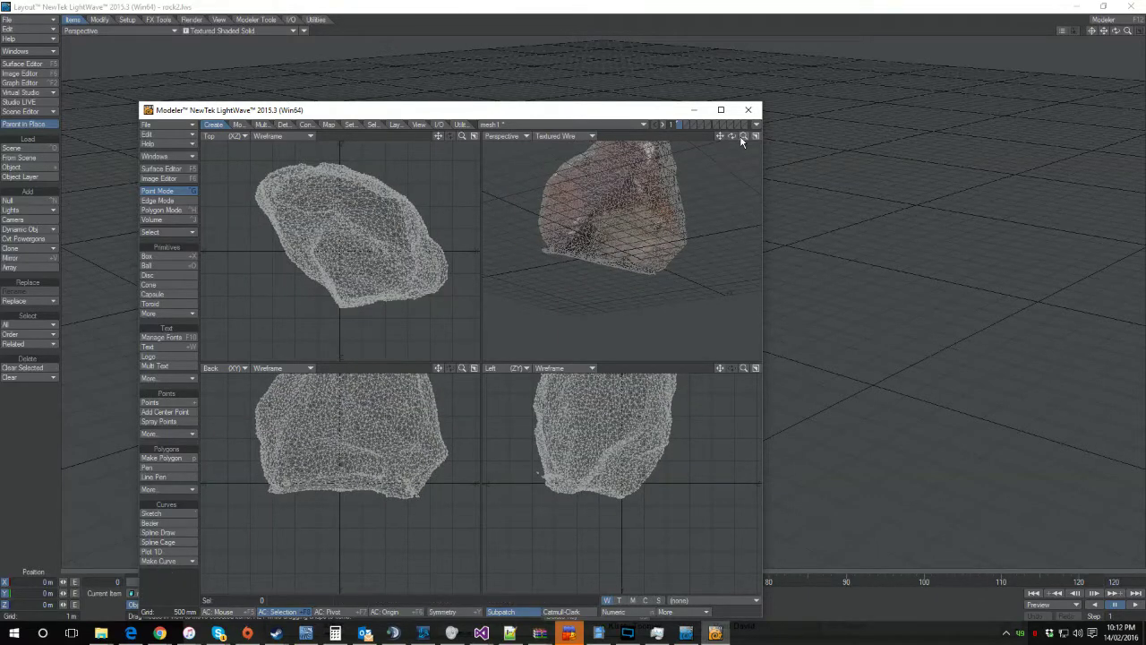
Rotate the rock in the Left view so that its base sits flat along the ground line
left_click_drag(732, 135, 663, 139)
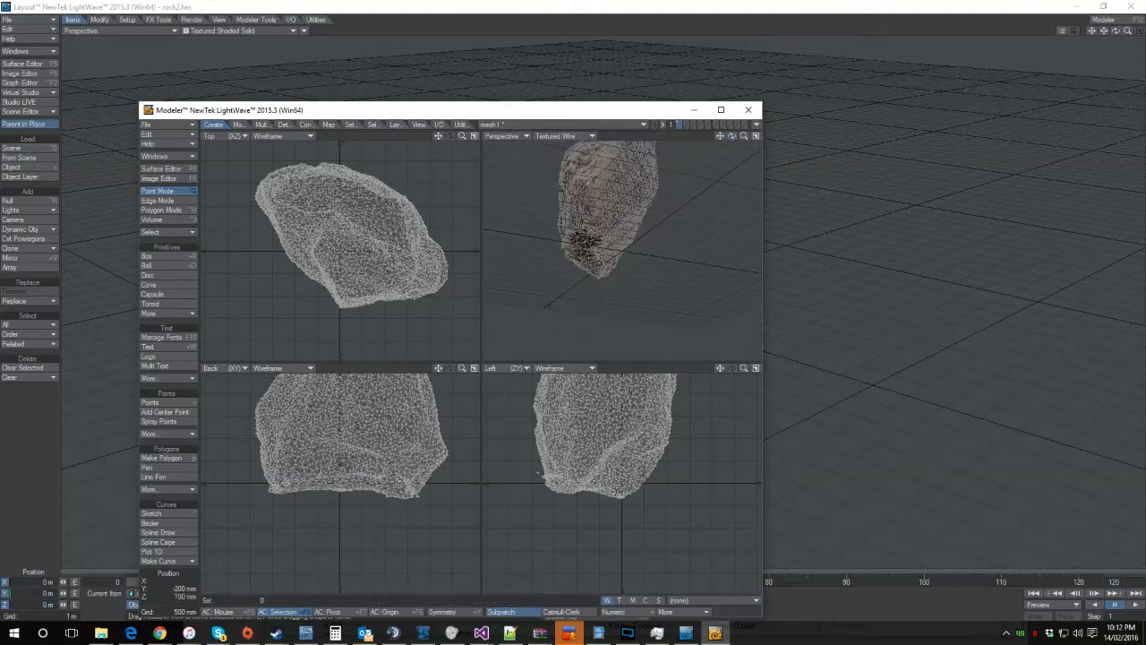
right_click_drag(620, 542, 614, 455)
key("y")
left_click_drag(615, 453, 646, 448)
key("t")
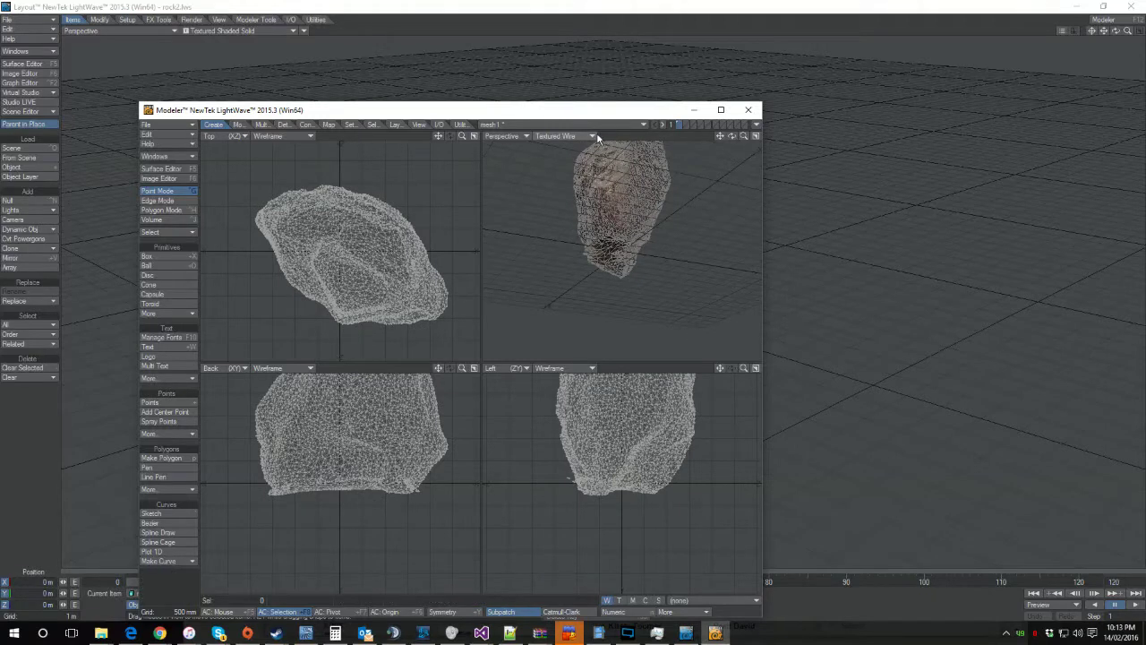
Update Layout with the reoriented mesh and close Modeler
left_click(757, 124)
left_click(759, 146)
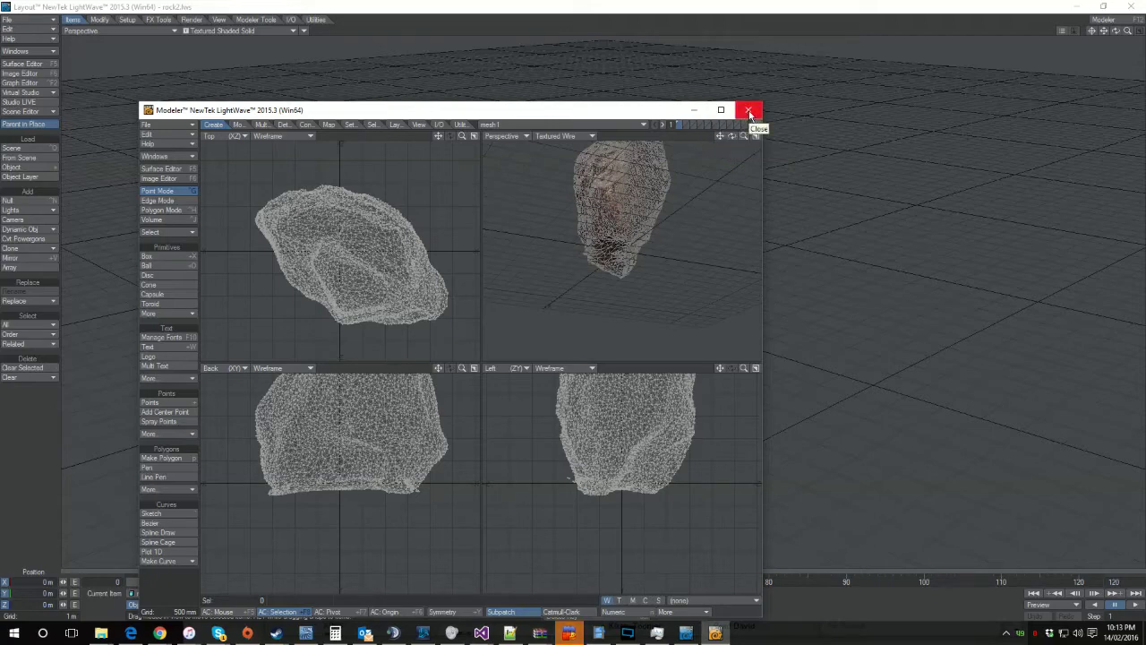
left_click(750, 110)
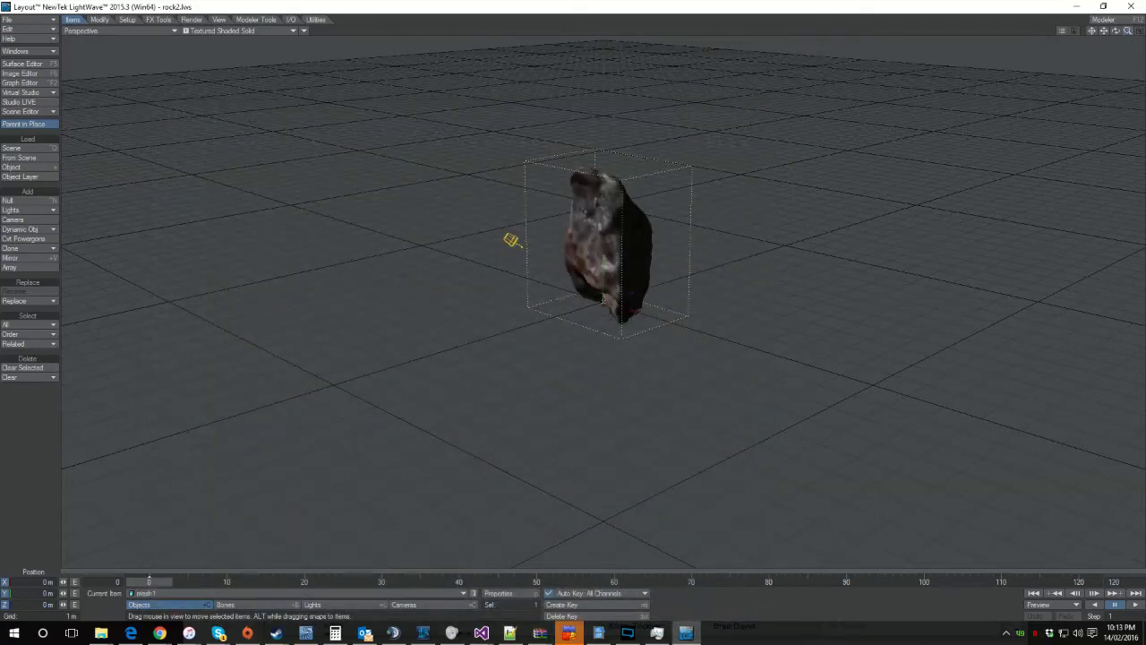
Set the viewport to VPR rendering and inspect the rock from several sides
mouse_move(1128, 31)
left_mouse_down()
mouse_move(1144, 31)
mouse_move(1103, 30)
mouse_move(1144, 21)
mouse_move(1111, 30)
left_mouse_up()
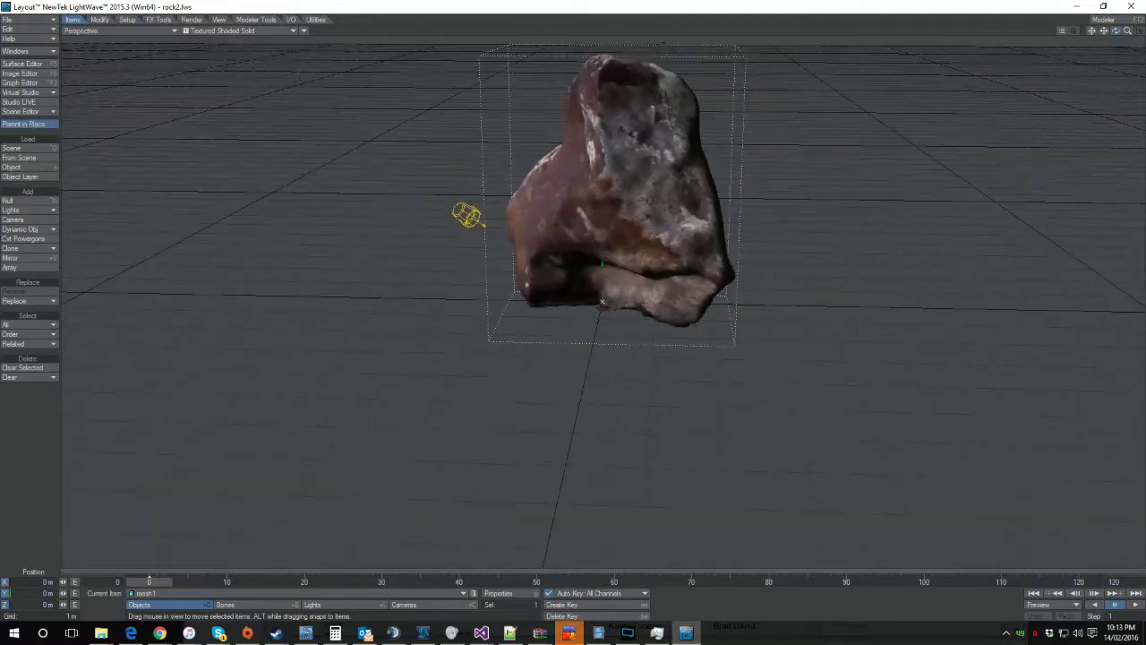
left_click(228, 31)
left_click(224, 69)
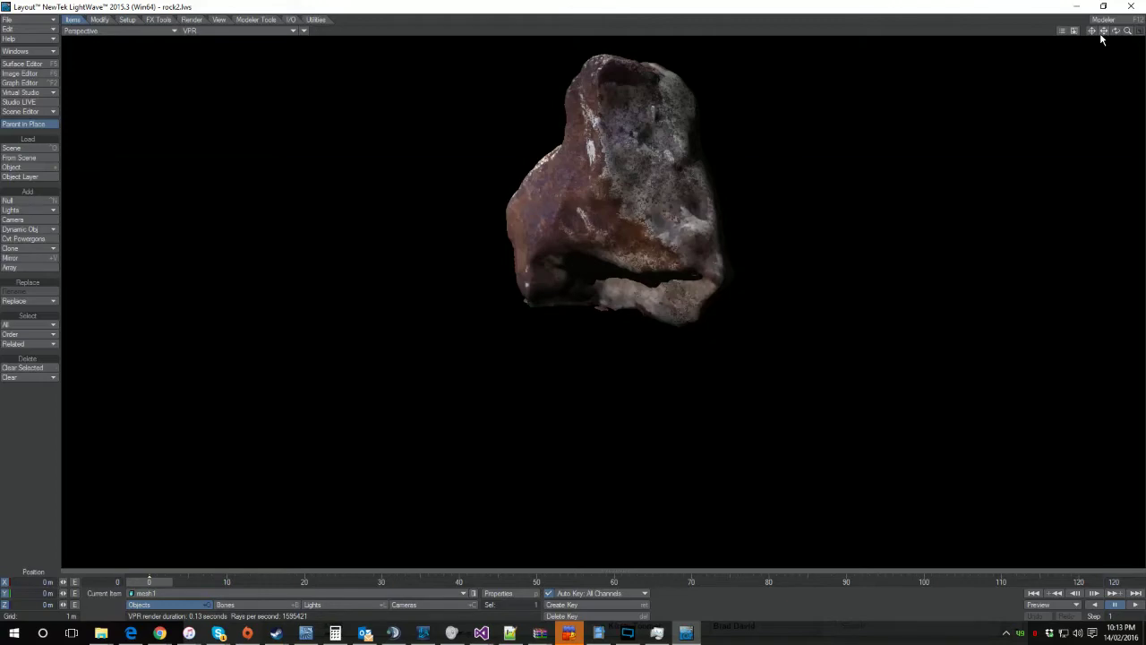
left_click_drag(1102, 37, 1102, 36)
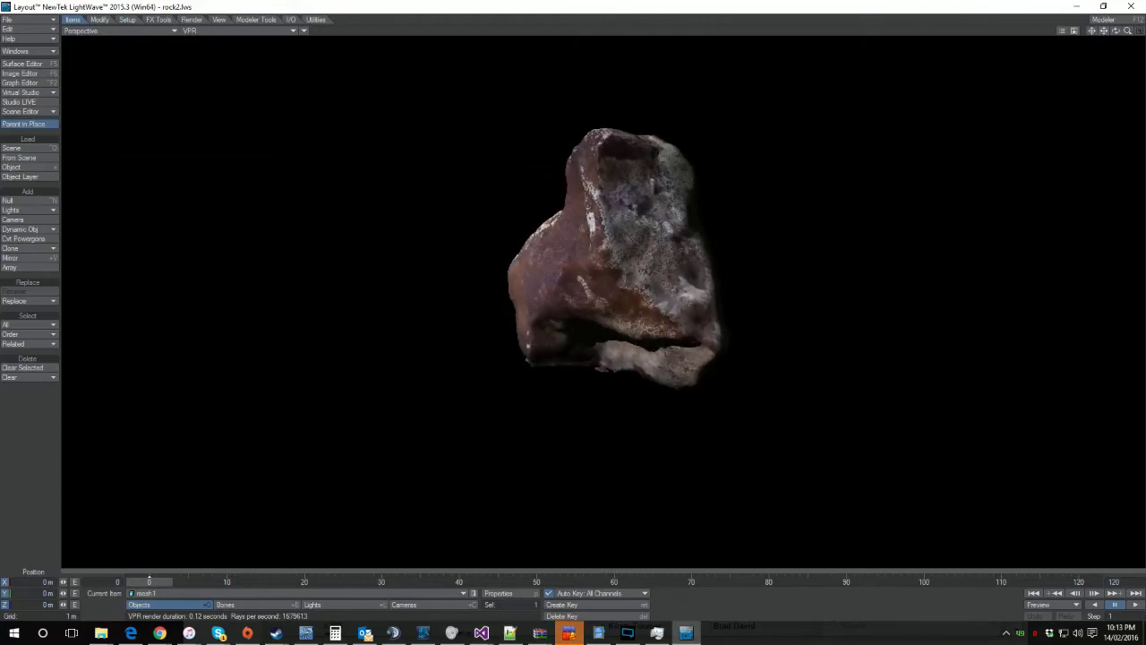
left_click_drag(1127, 30, 1115, 31)
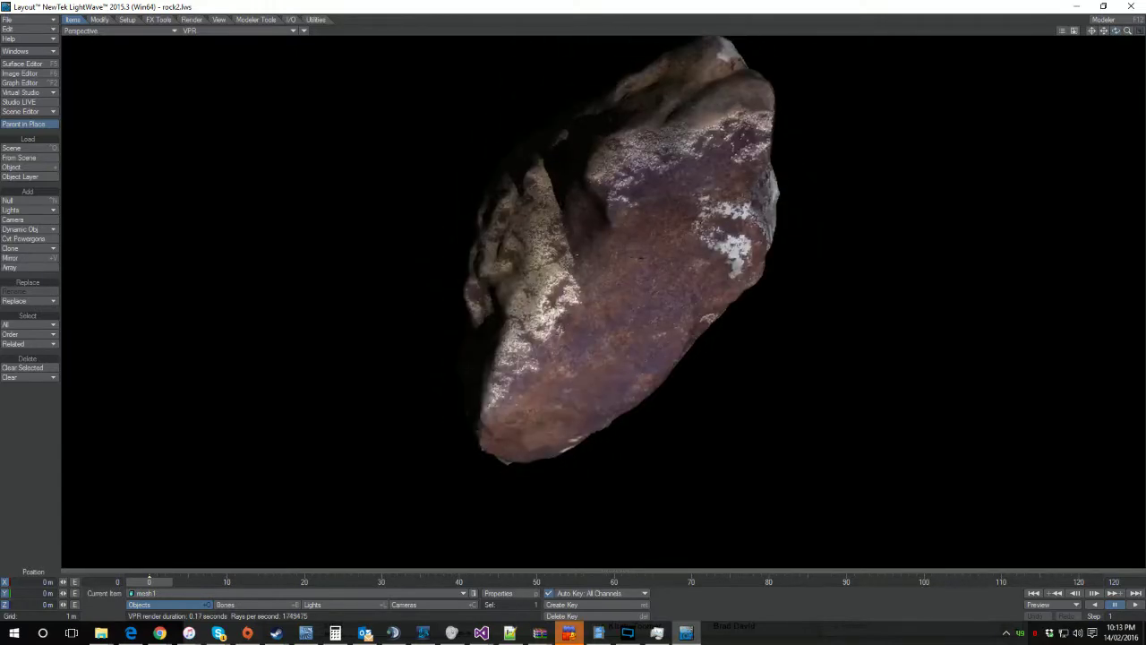
Open the Surface Editor and review the image texture applied to the rock material's color
left_click(32, 64)
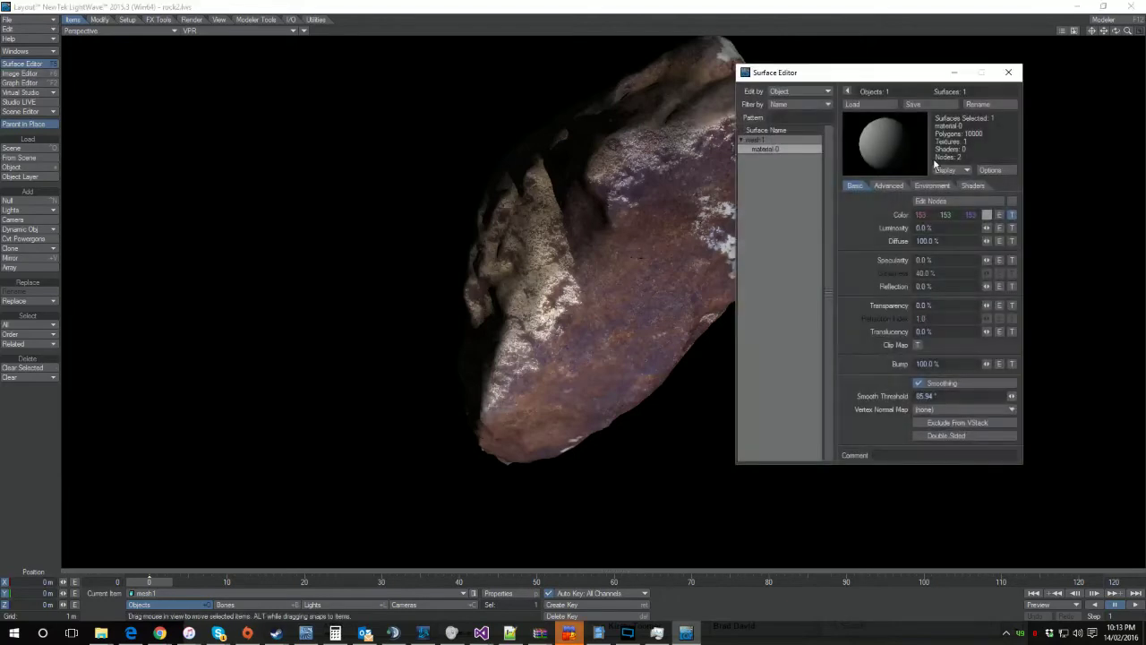
left_click(1012, 216)
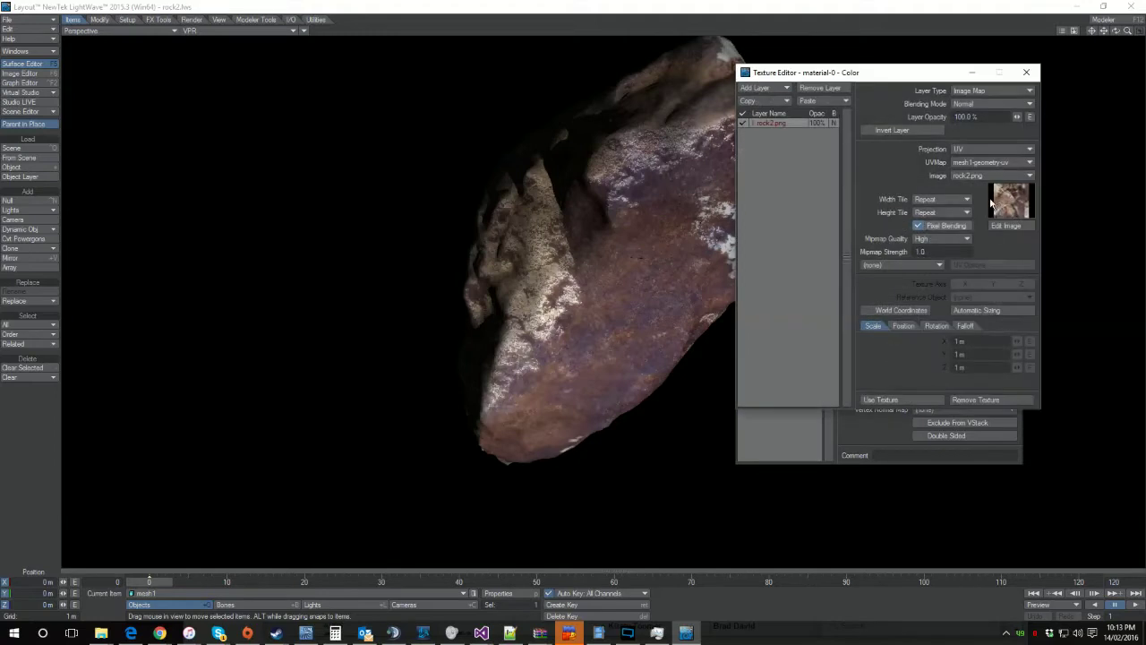
left_click(906, 400)
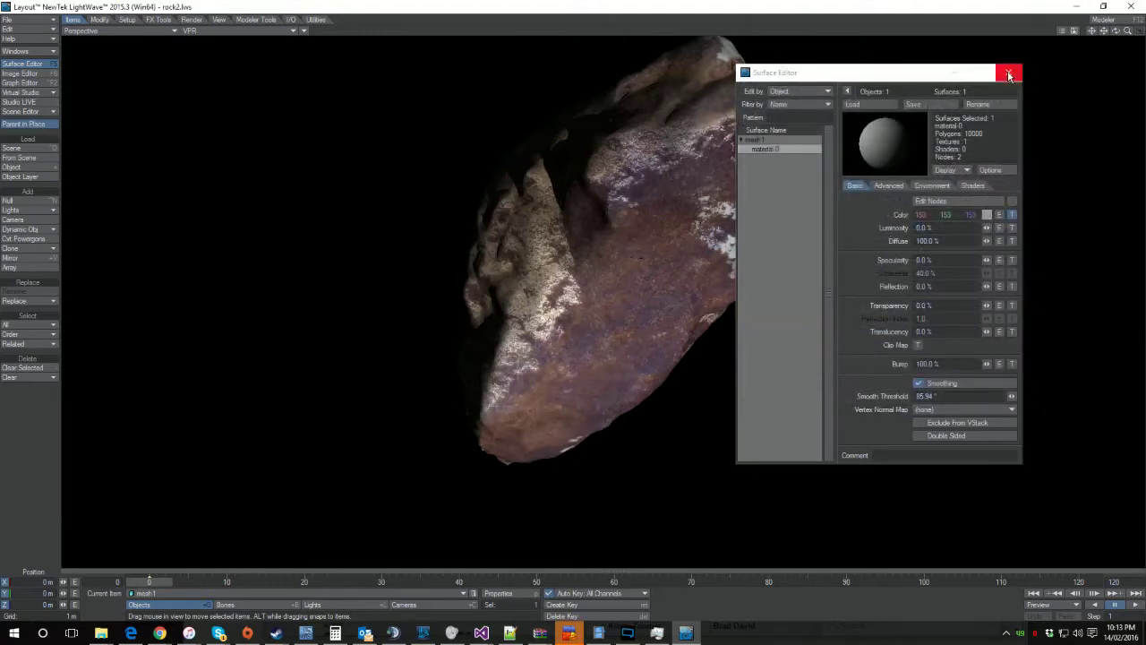
Place the Surface Editor beside the rock and examine the rendered texture close up and from several sides
left_click_drag(926, 87, 326, 92)
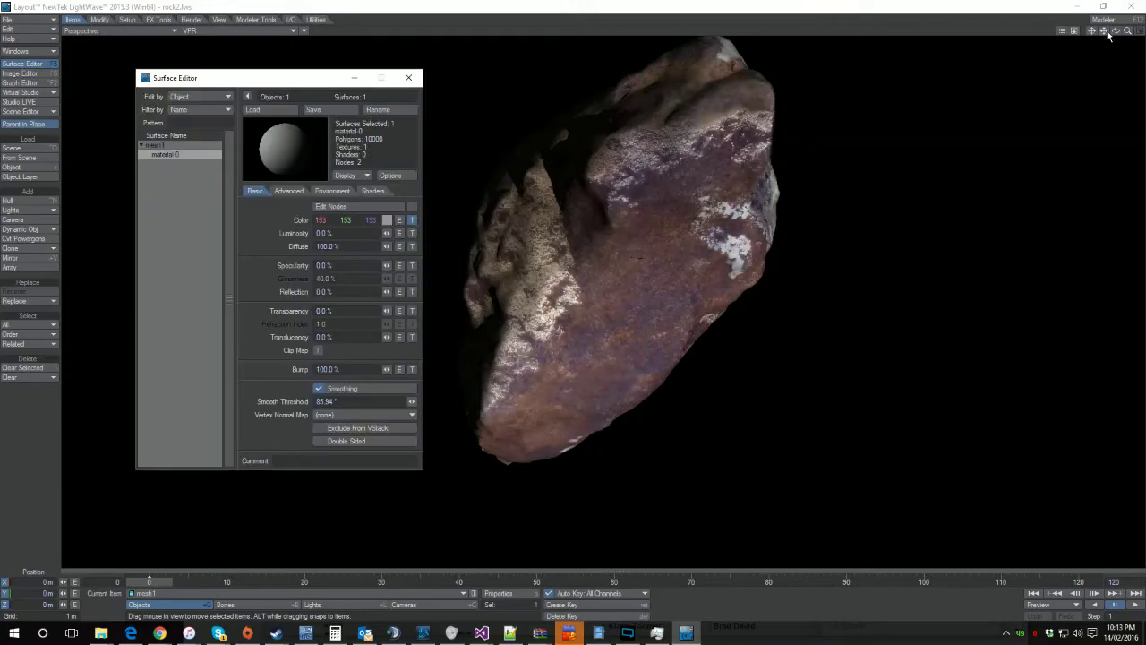
left_click_drag(1108, 34, 1137, 31)
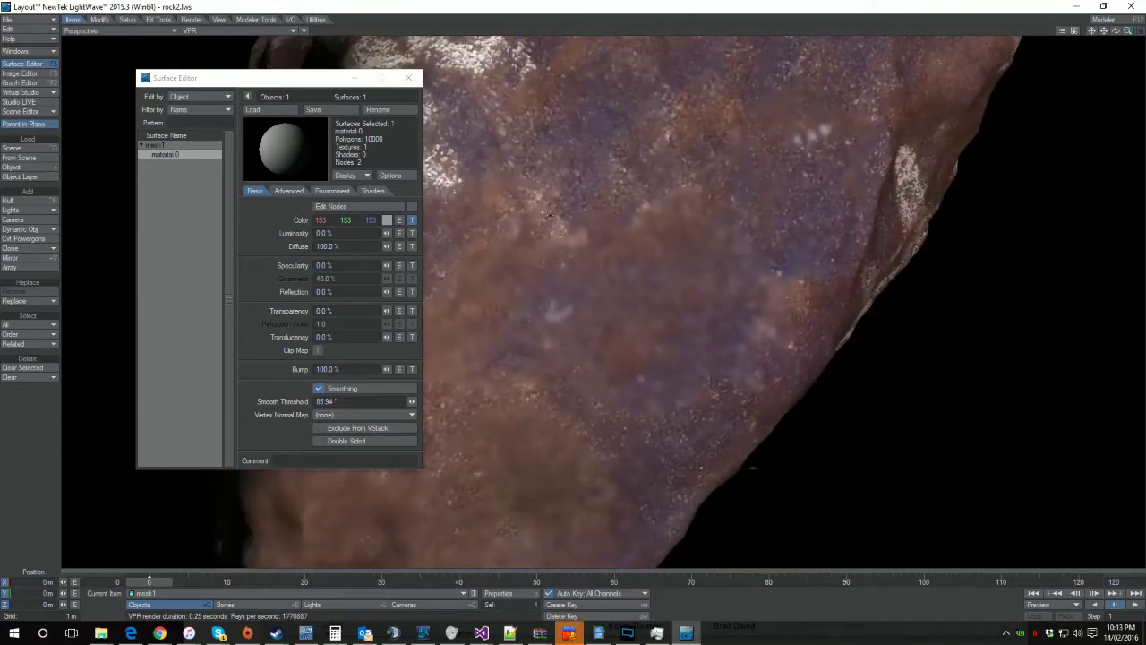
left_click_drag(1128, 31, 1116, 31)
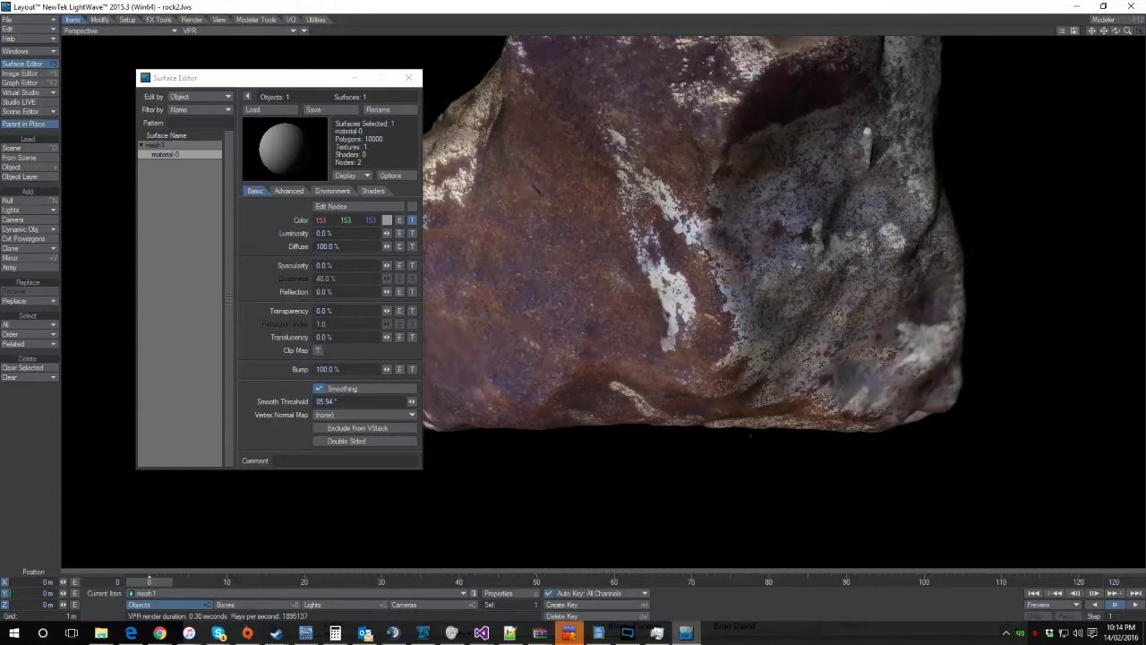
left_click_drag(1126, 32, 1116, 31)
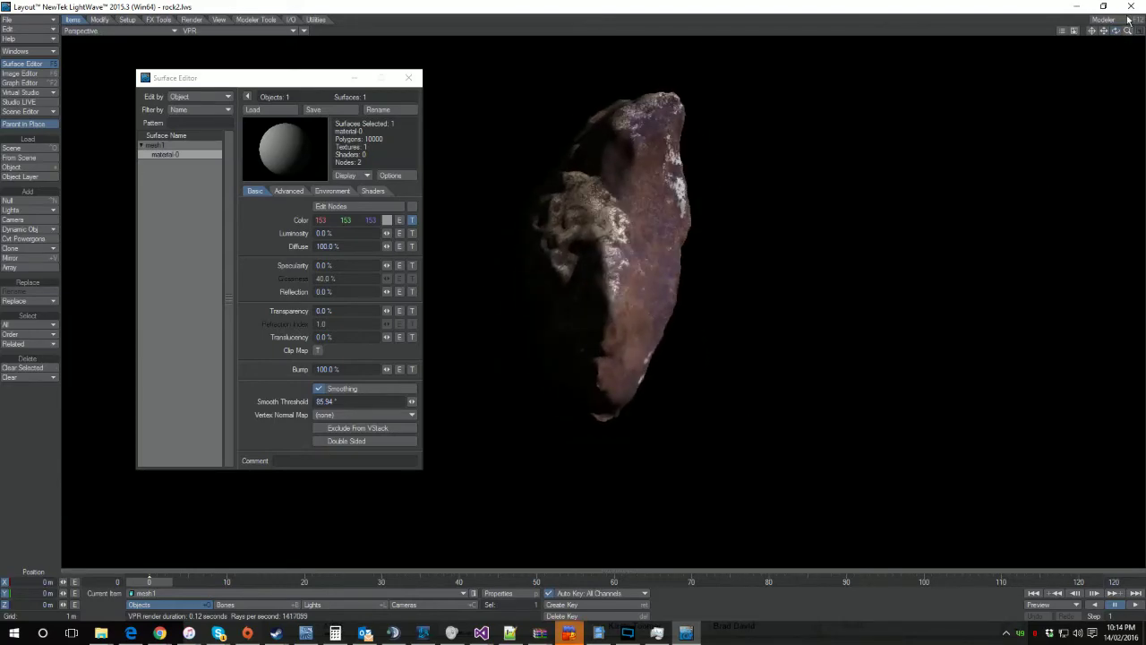
Close the Surface Editor and display the scene statistics for the rock2 scene
left_click(408, 78)
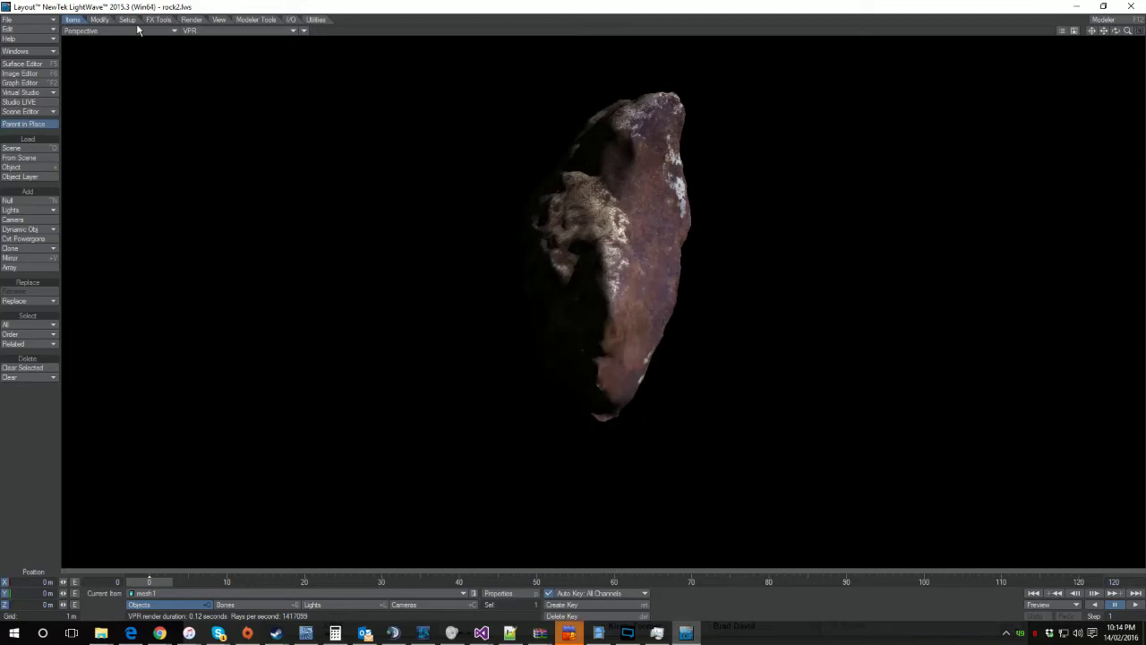
left_click_drag(1116, 31, 743, 19)
key("w")
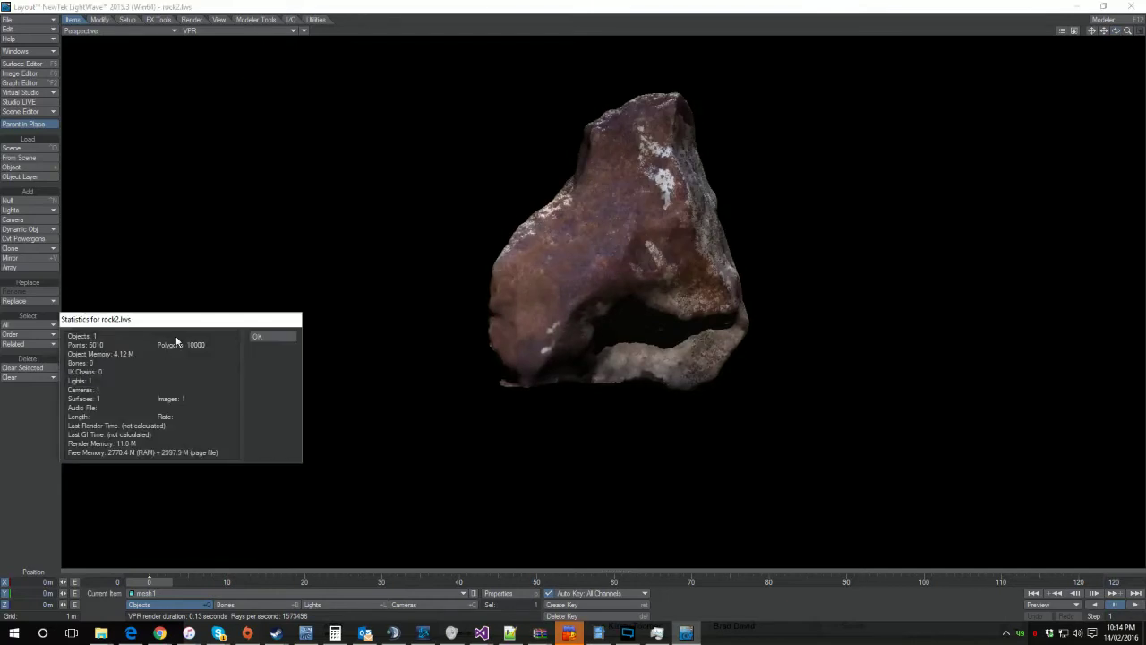
Dismiss the scene statistics, set the viewport to Front Face Wireframe and examine the rock's mesh from several sides
left_click_drag(188, 316, 317, 157)
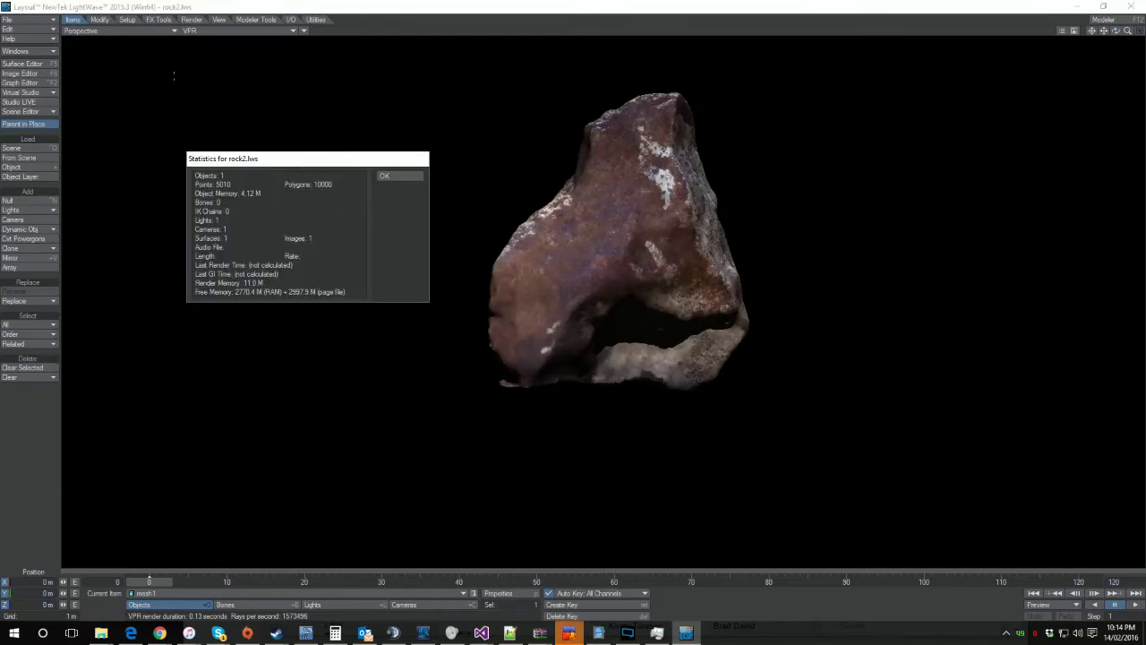
left_click(390, 176)
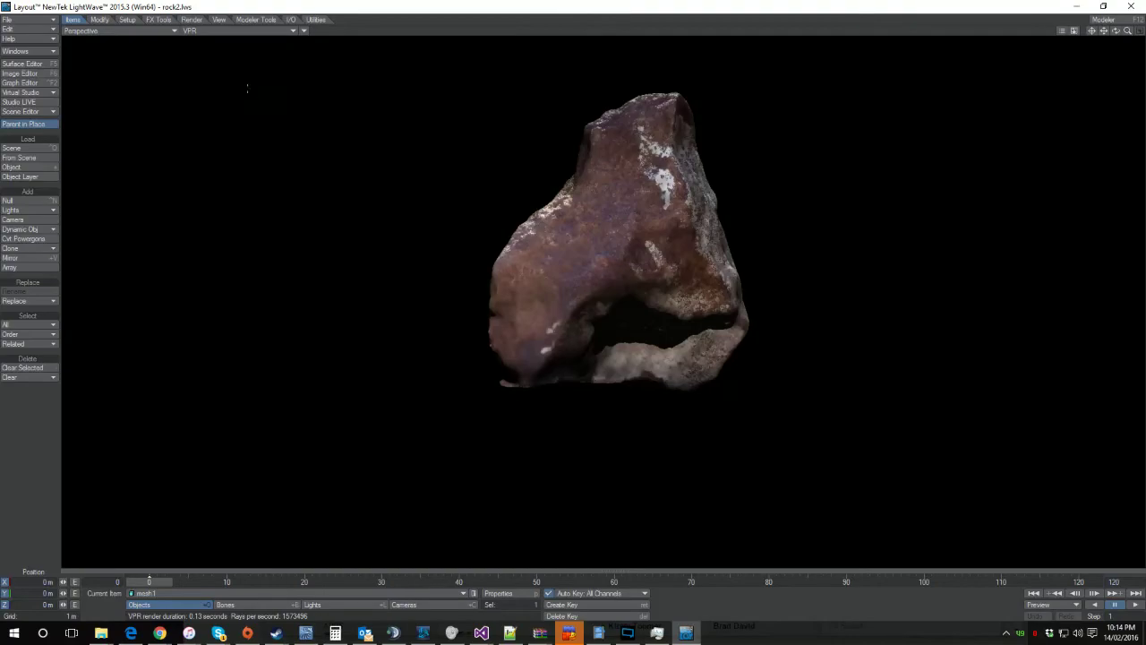
left_click(232, 32)
left_click(238, 40)
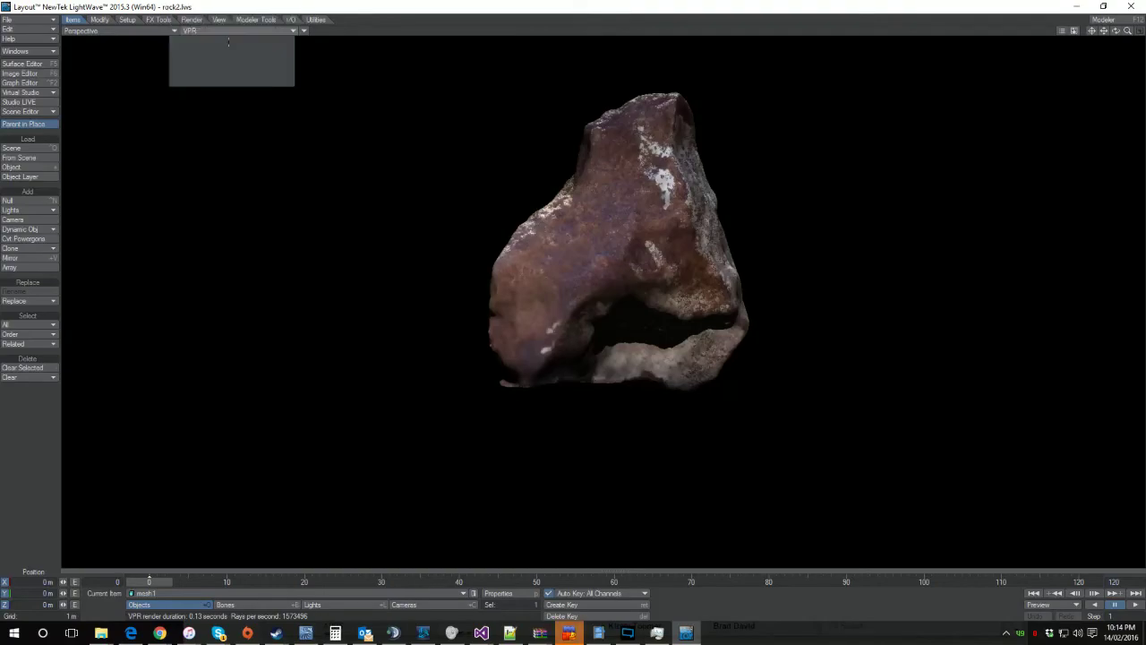
mouse_move(1115, 30)
left_mouse_down()
mouse_move(1039, 72)
mouse_move(877, 18)
mouse_move(681, 125)
mouse_move(473, 66)
mouse_move(385, 90)
mouse_move(296, 81)
mouse_move(1116, 30)
left_mouse_up()
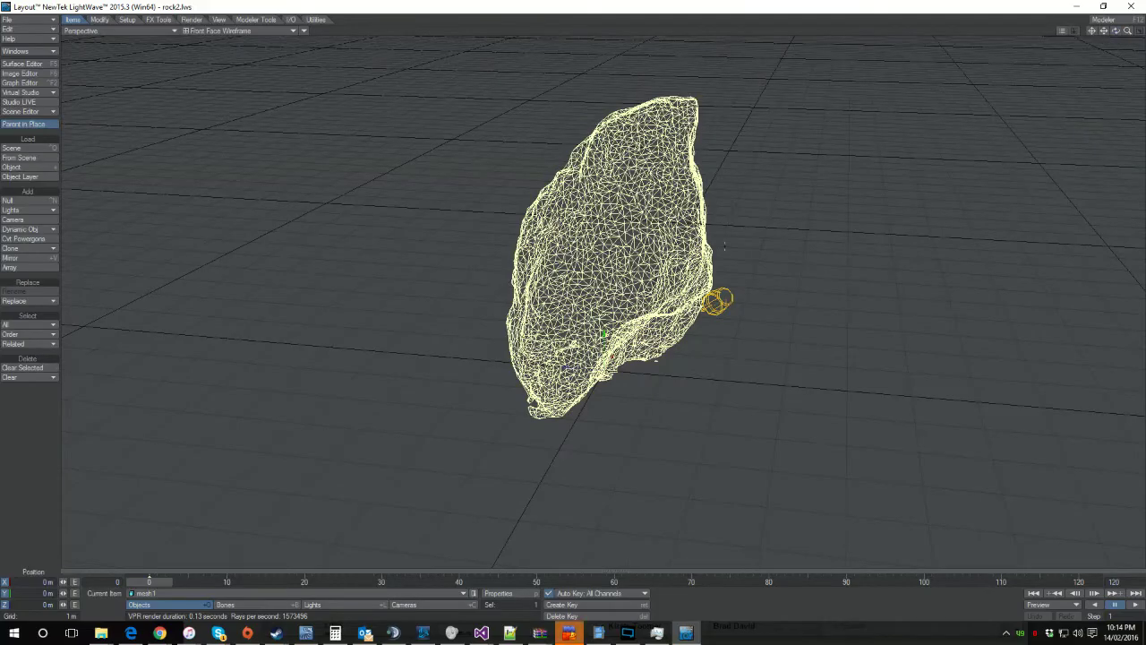
left_click_drag(1116, 30, 1116, 31)
left_click_drag(283, 128, 793, 164)
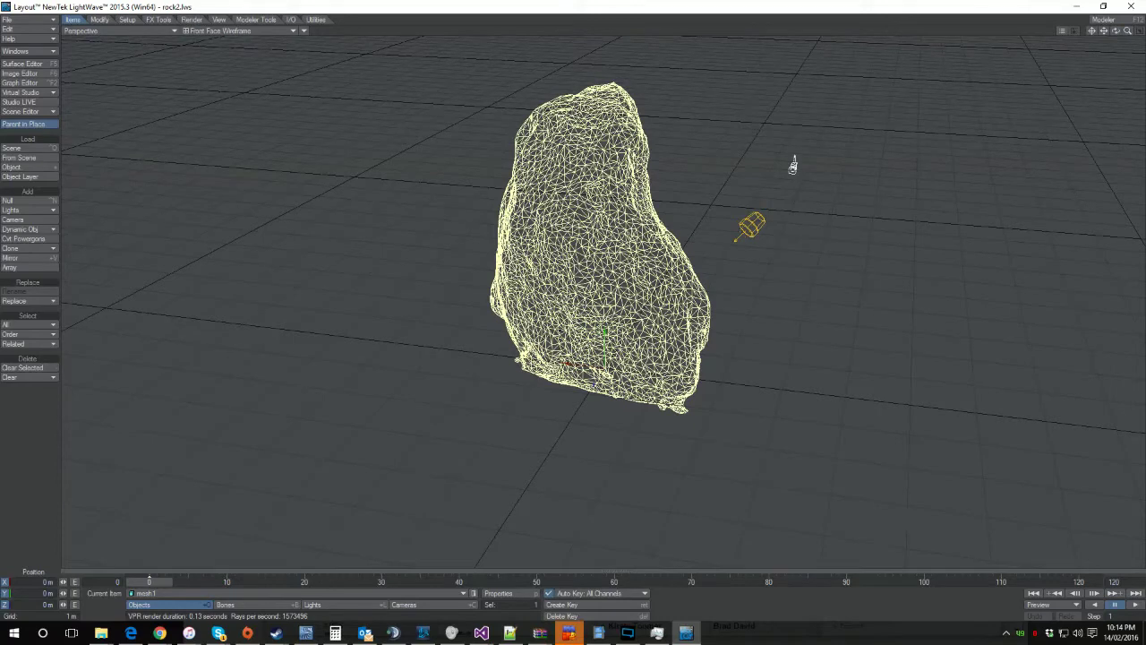
Switch to the rock2 folder in File Explorer and browse past the source photos to rock2.dae and rock2.png
mouse_move(104, 633)
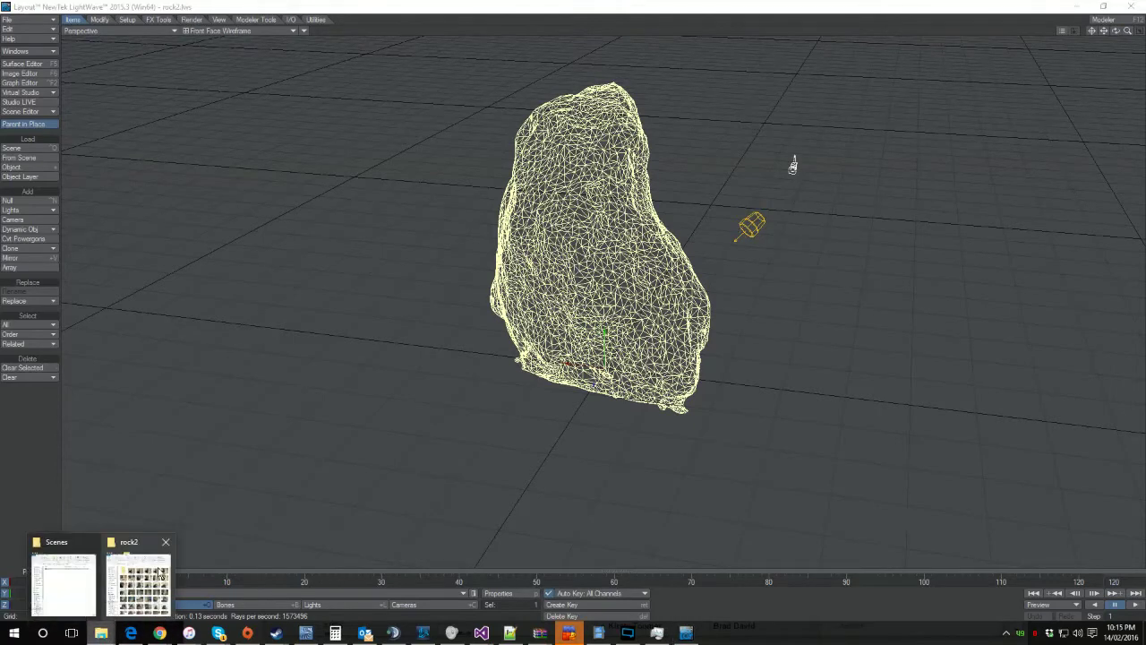
left_click(158, 572)
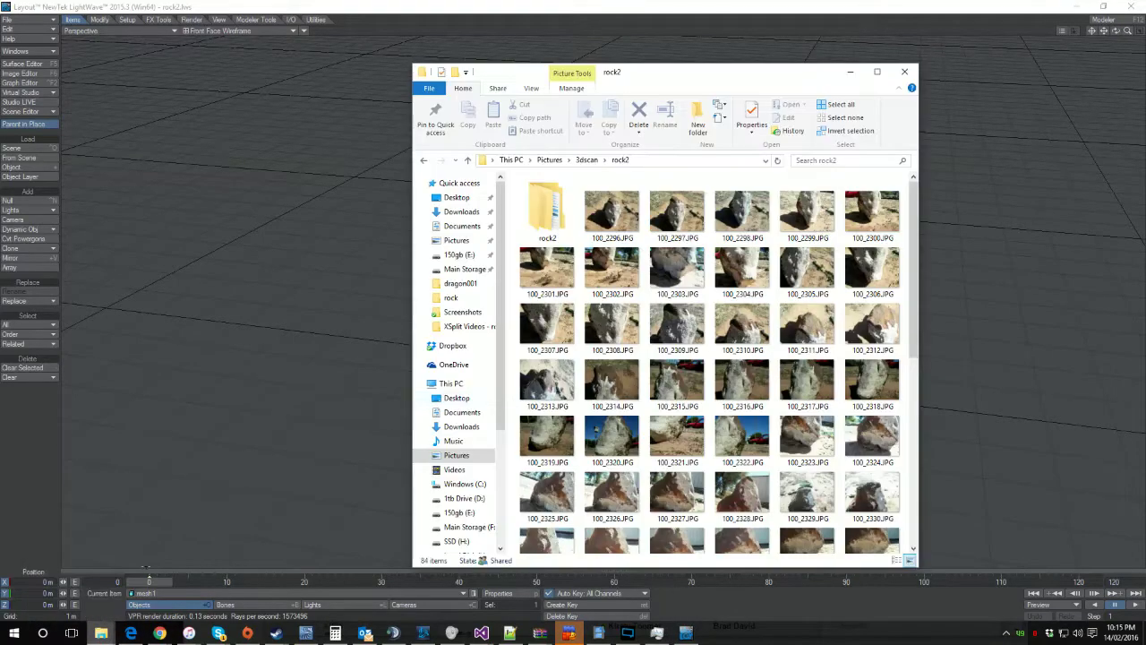
left_click(809, 207)
scroll(809, 210, "down", 5)
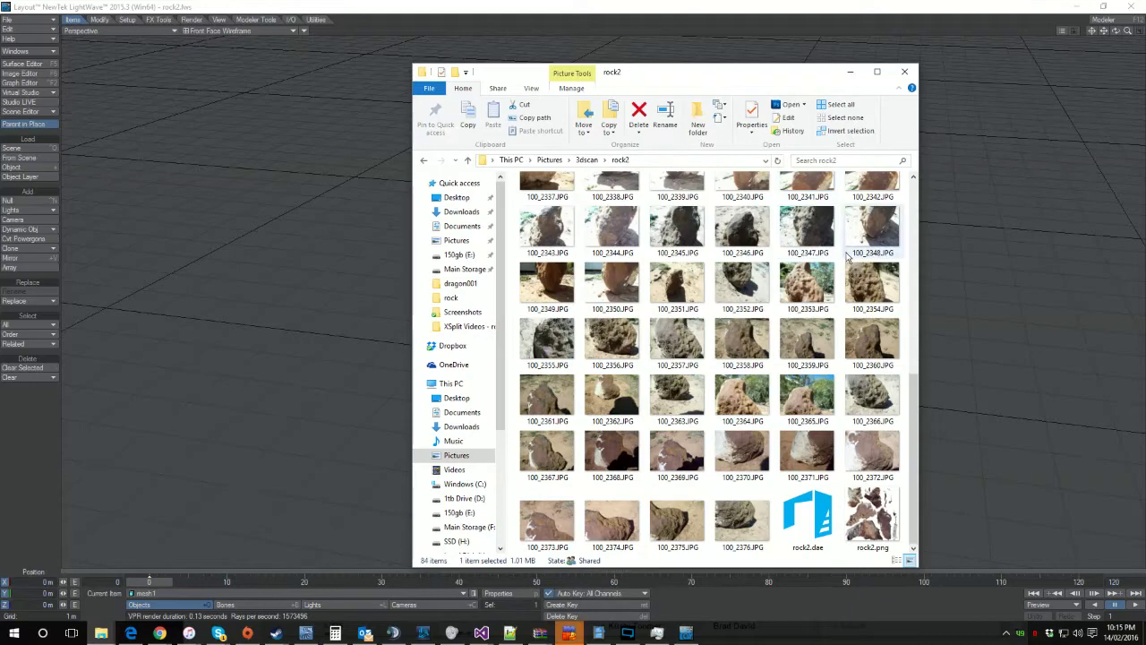